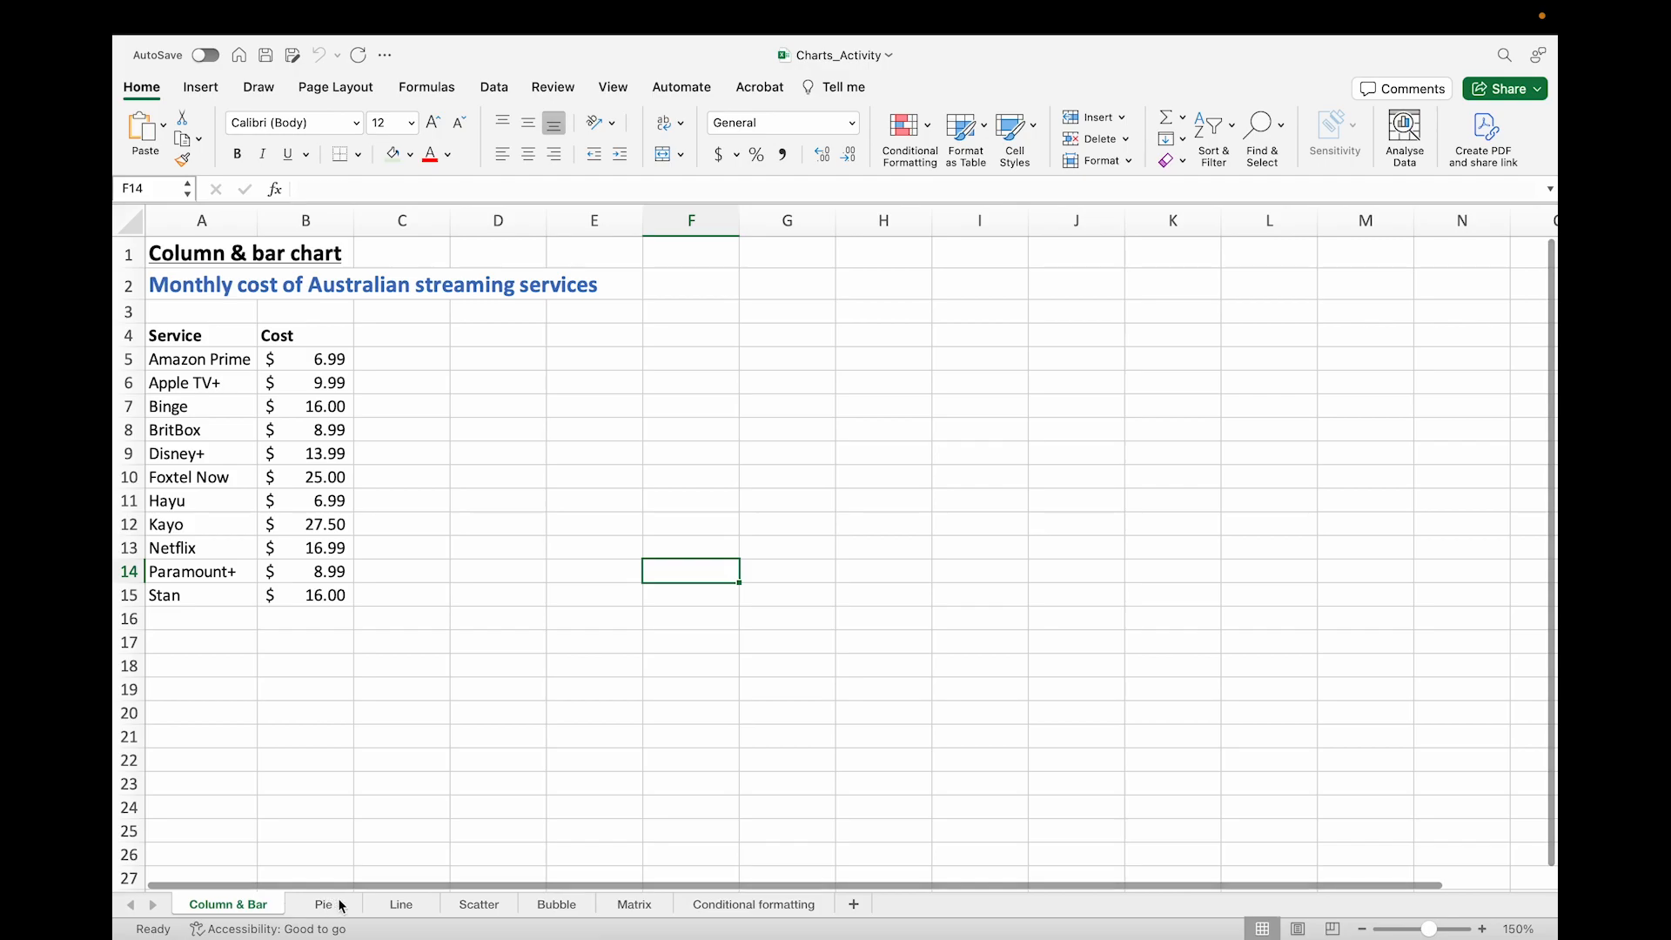
Step: Look through the Pie, Line and Scatter worksheets, ending on the Bubble sheet
click(341, 907)
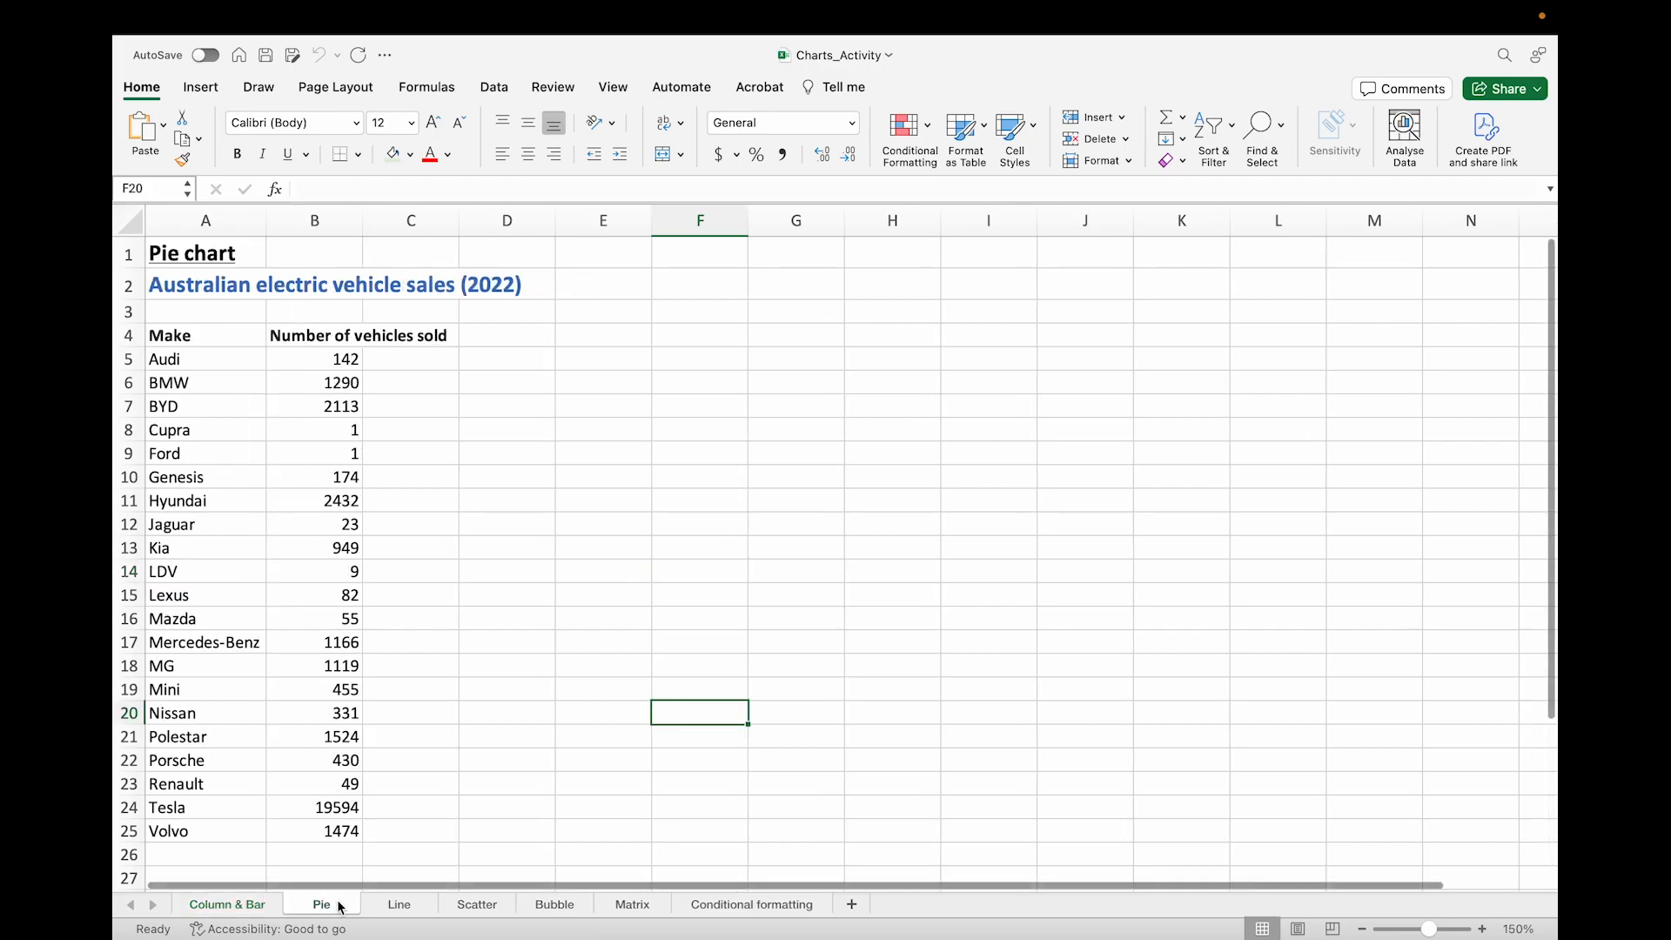
click(397, 905)
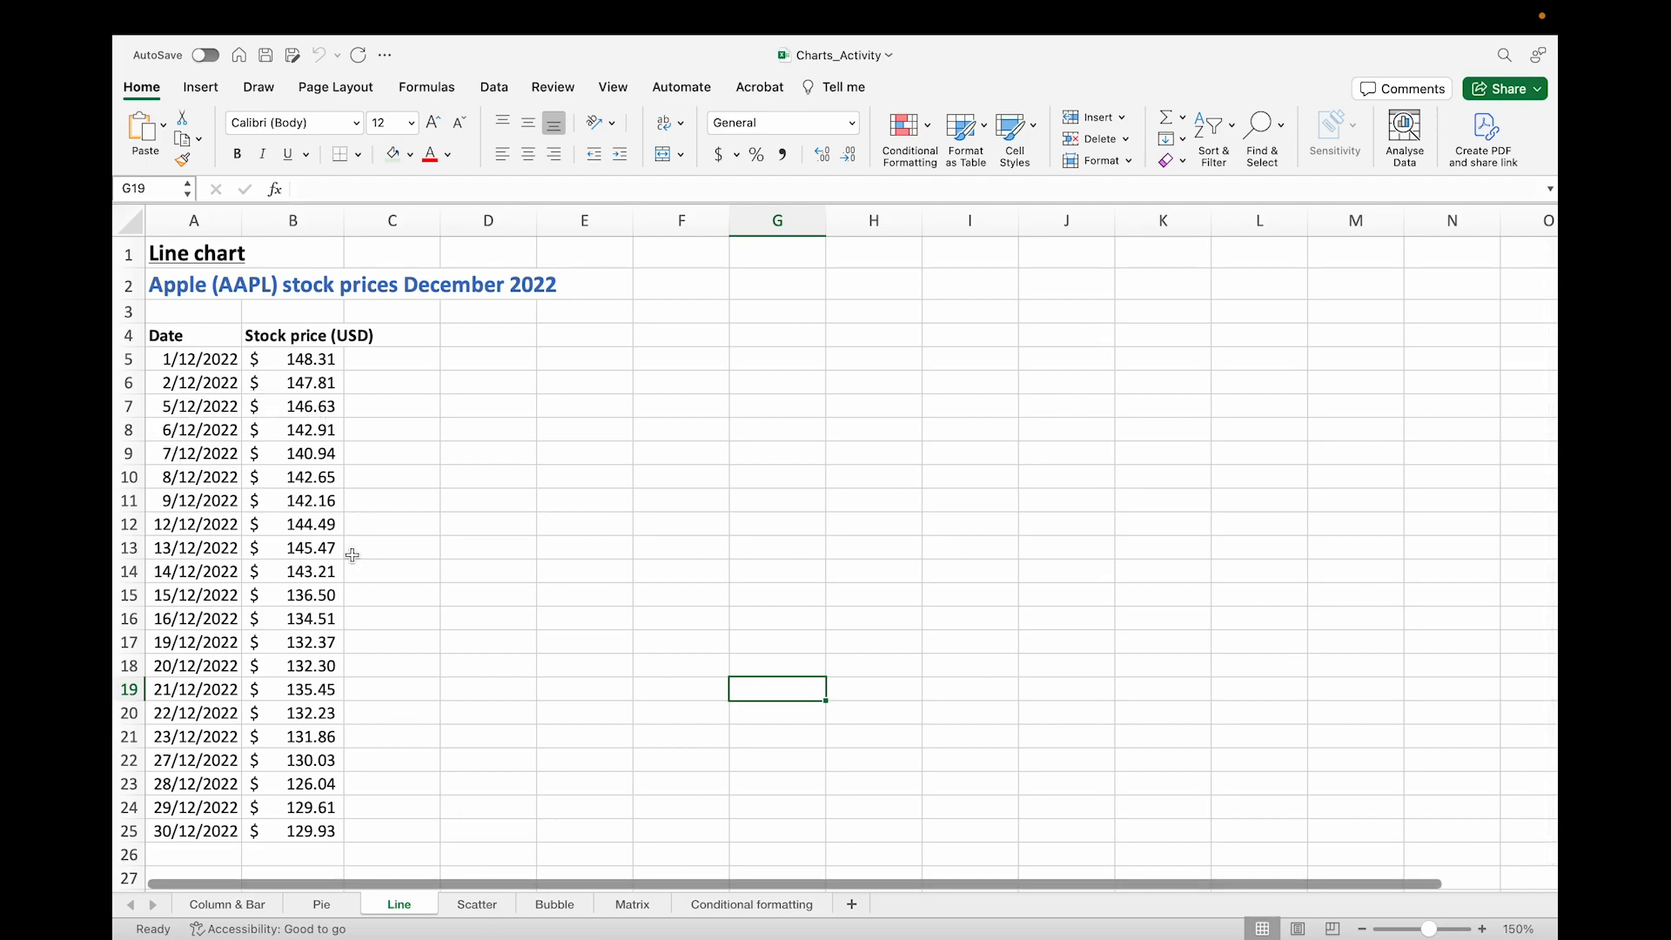
click(480, 904)
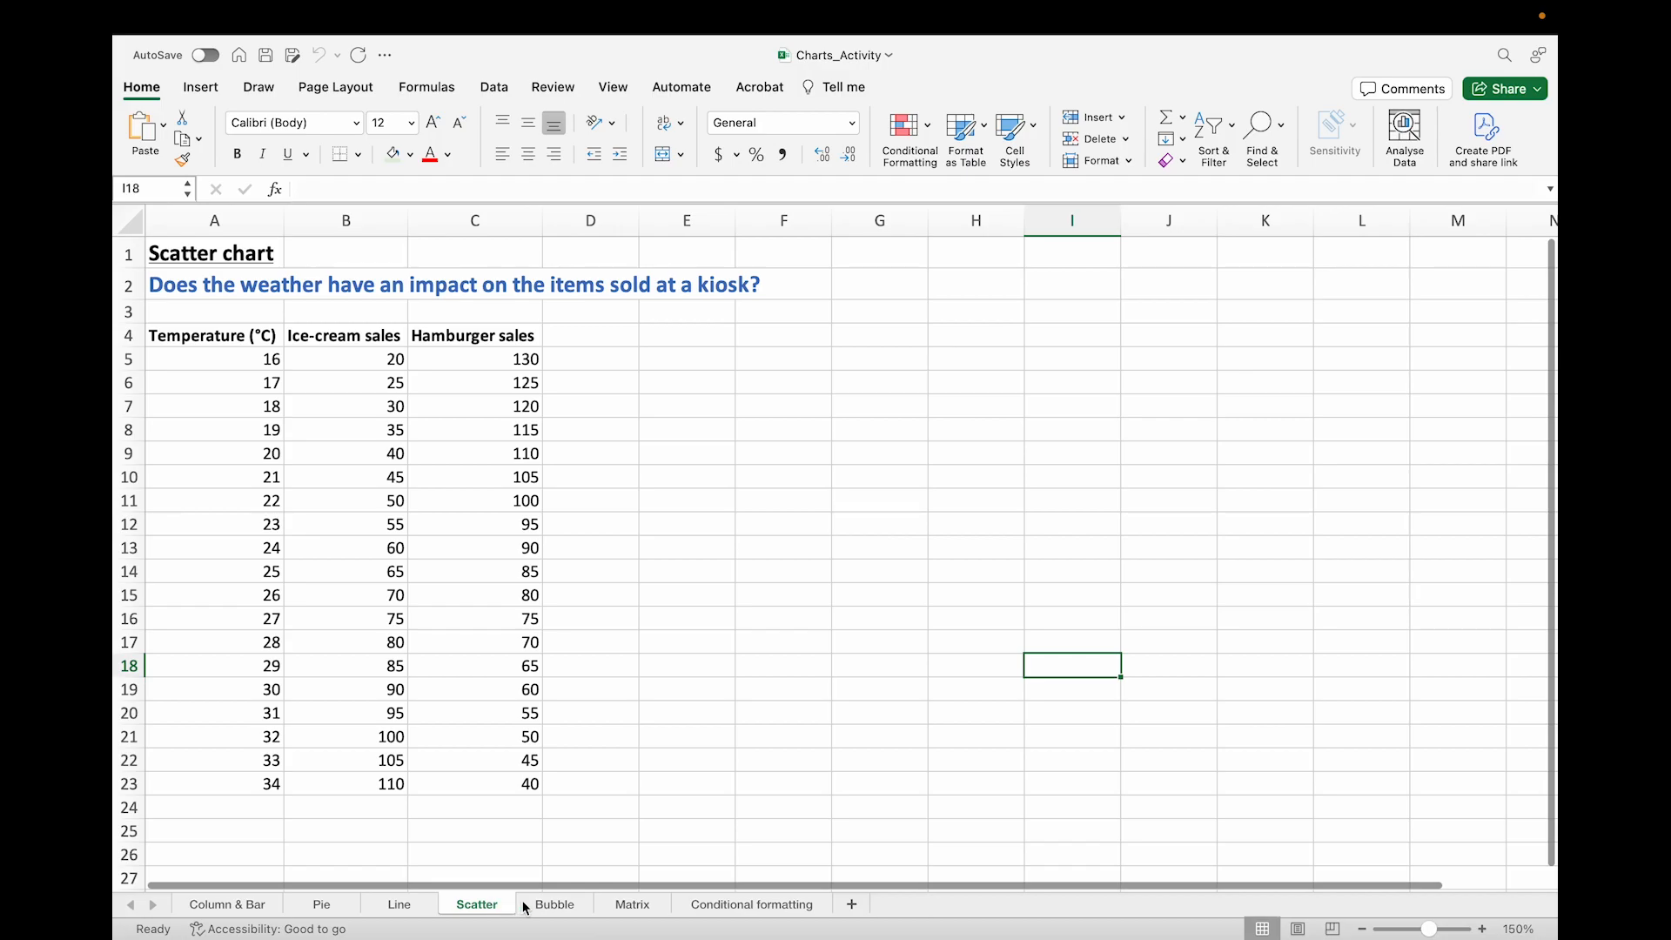
click(555, 905)
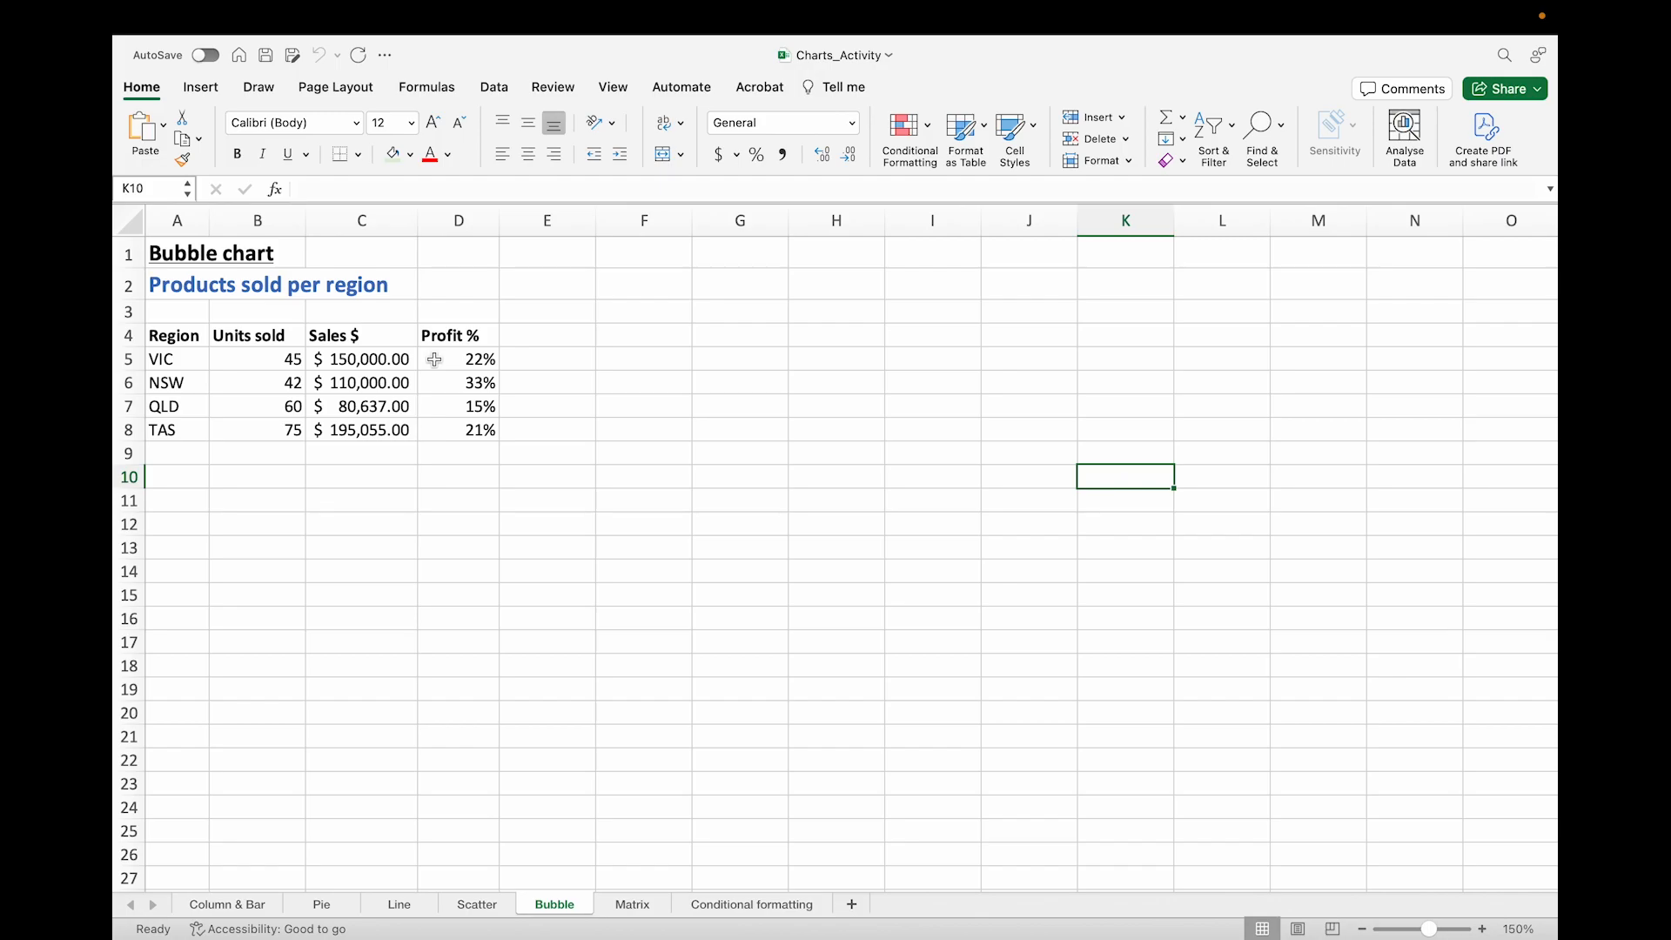
Step: Insert a bubble chart from the Units sold, Sales $ and Profit % data in B5:D8 and move it beside the data
click(253, 357)
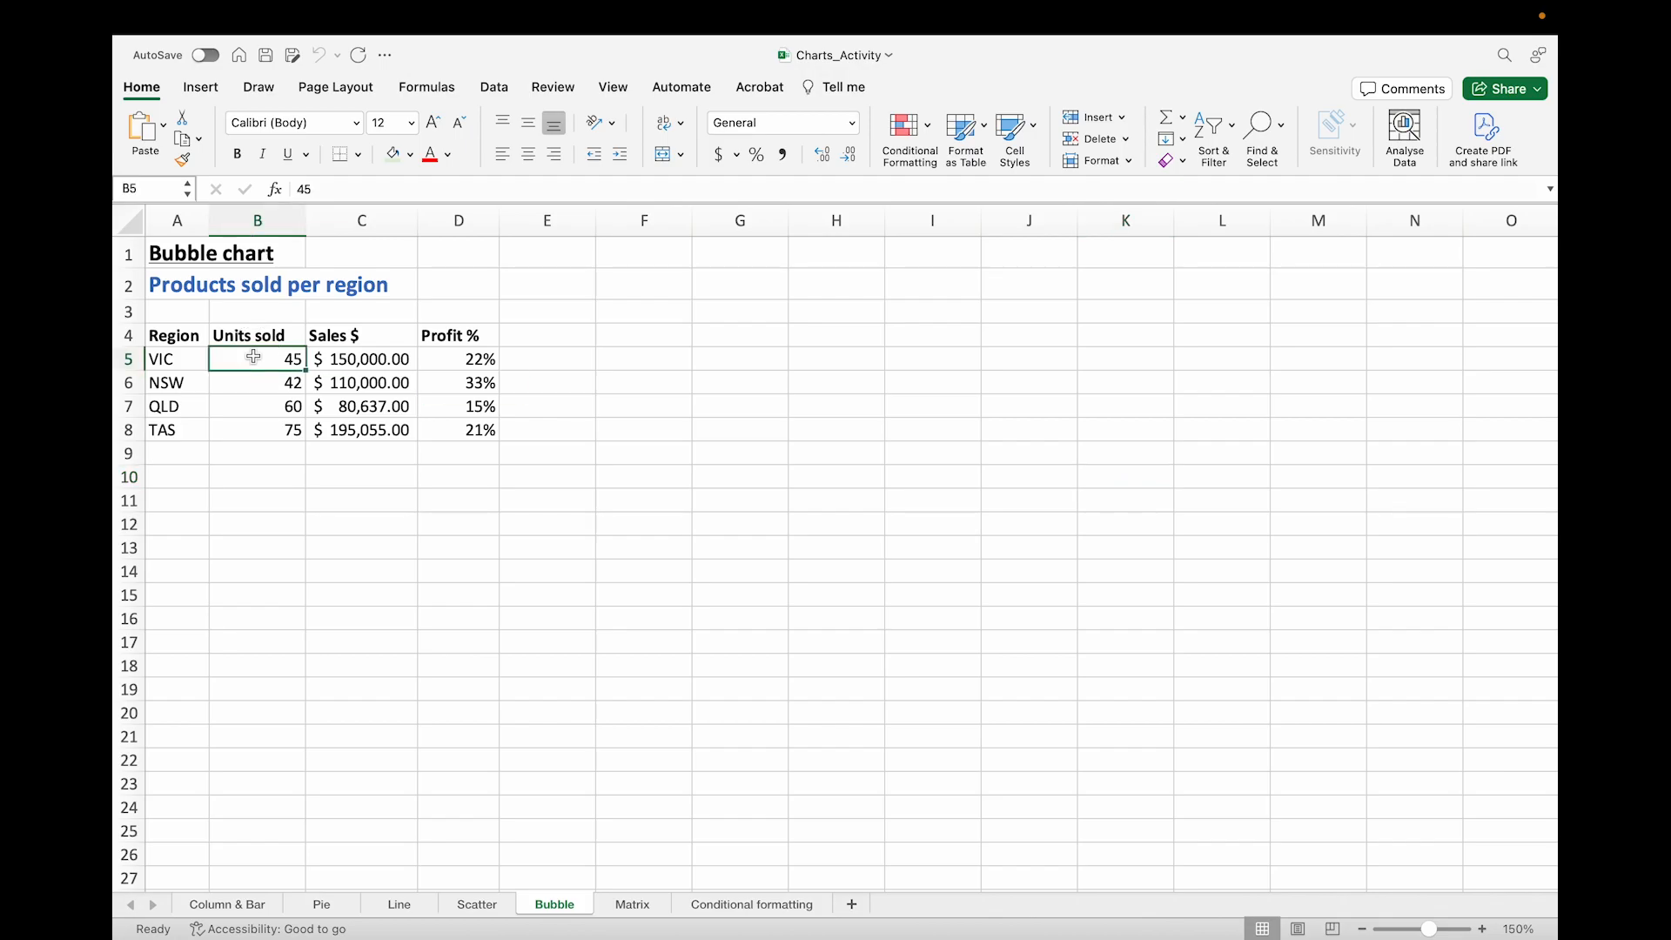
shift+click(462, 431)
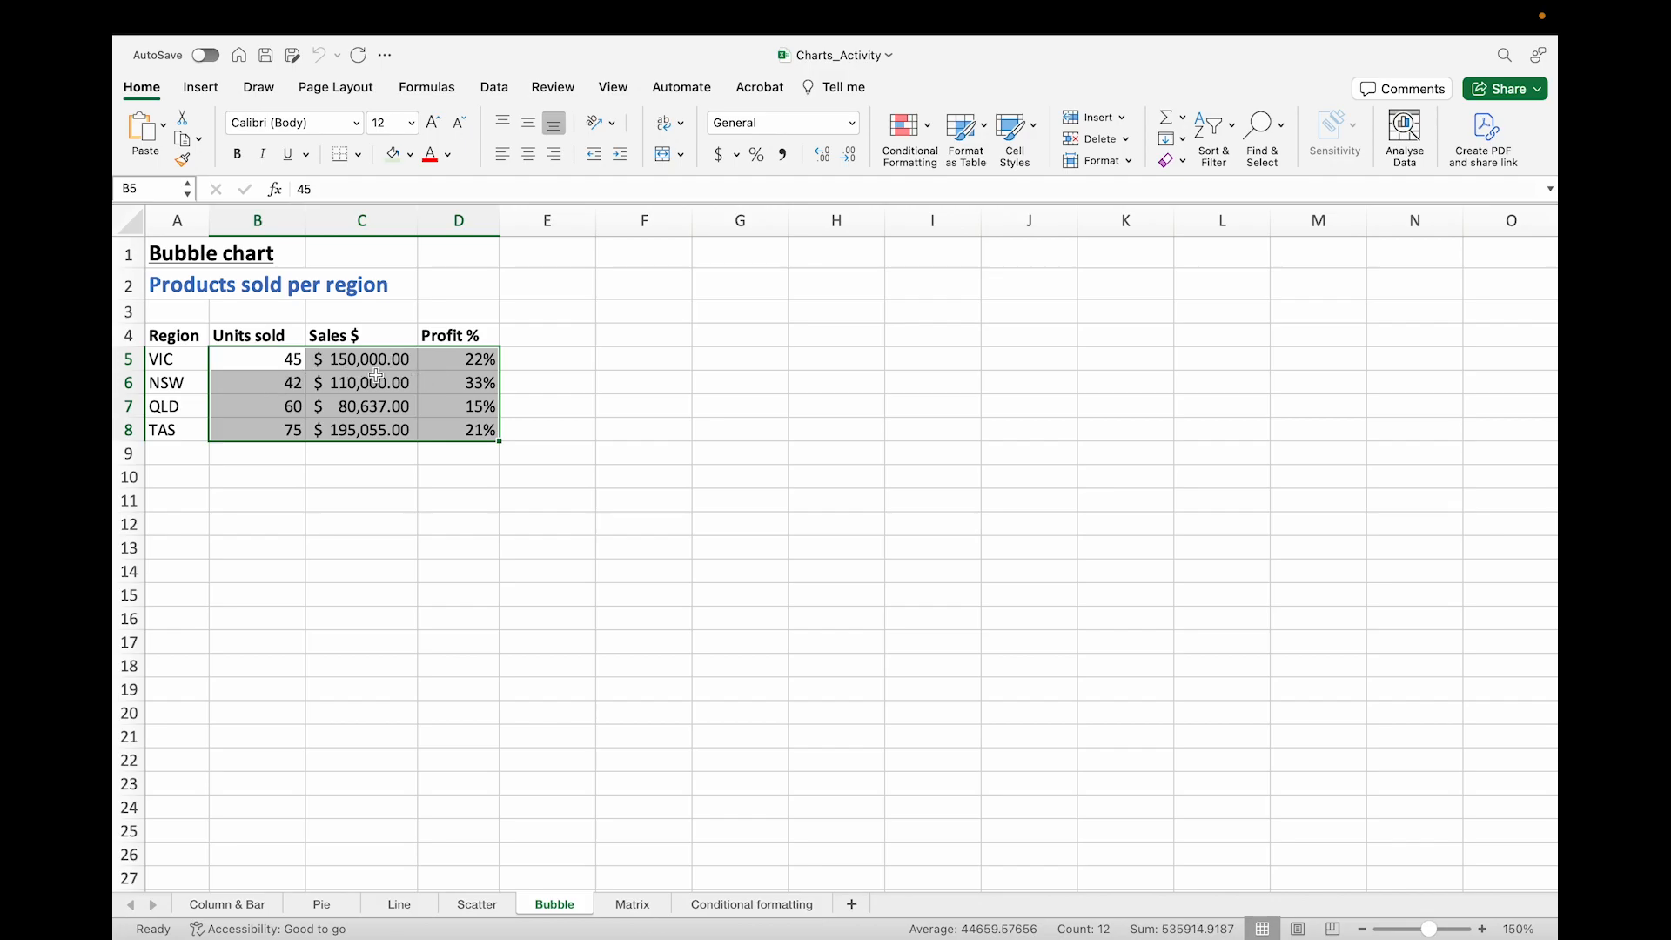
click(201, 87)
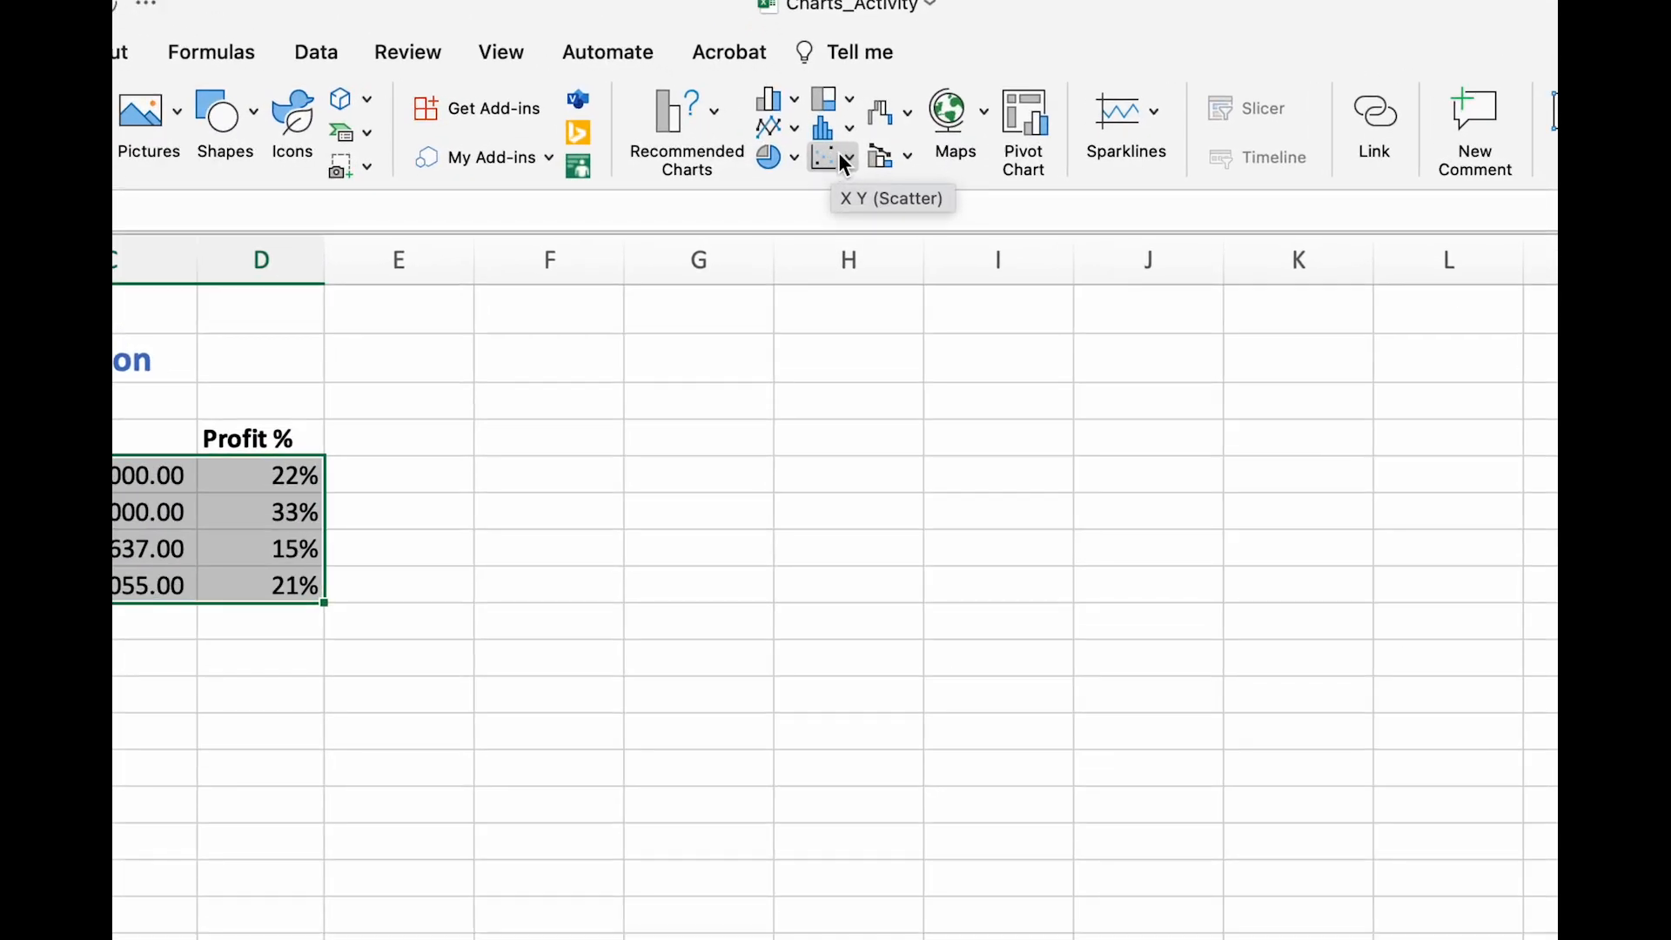
click(841, 159)
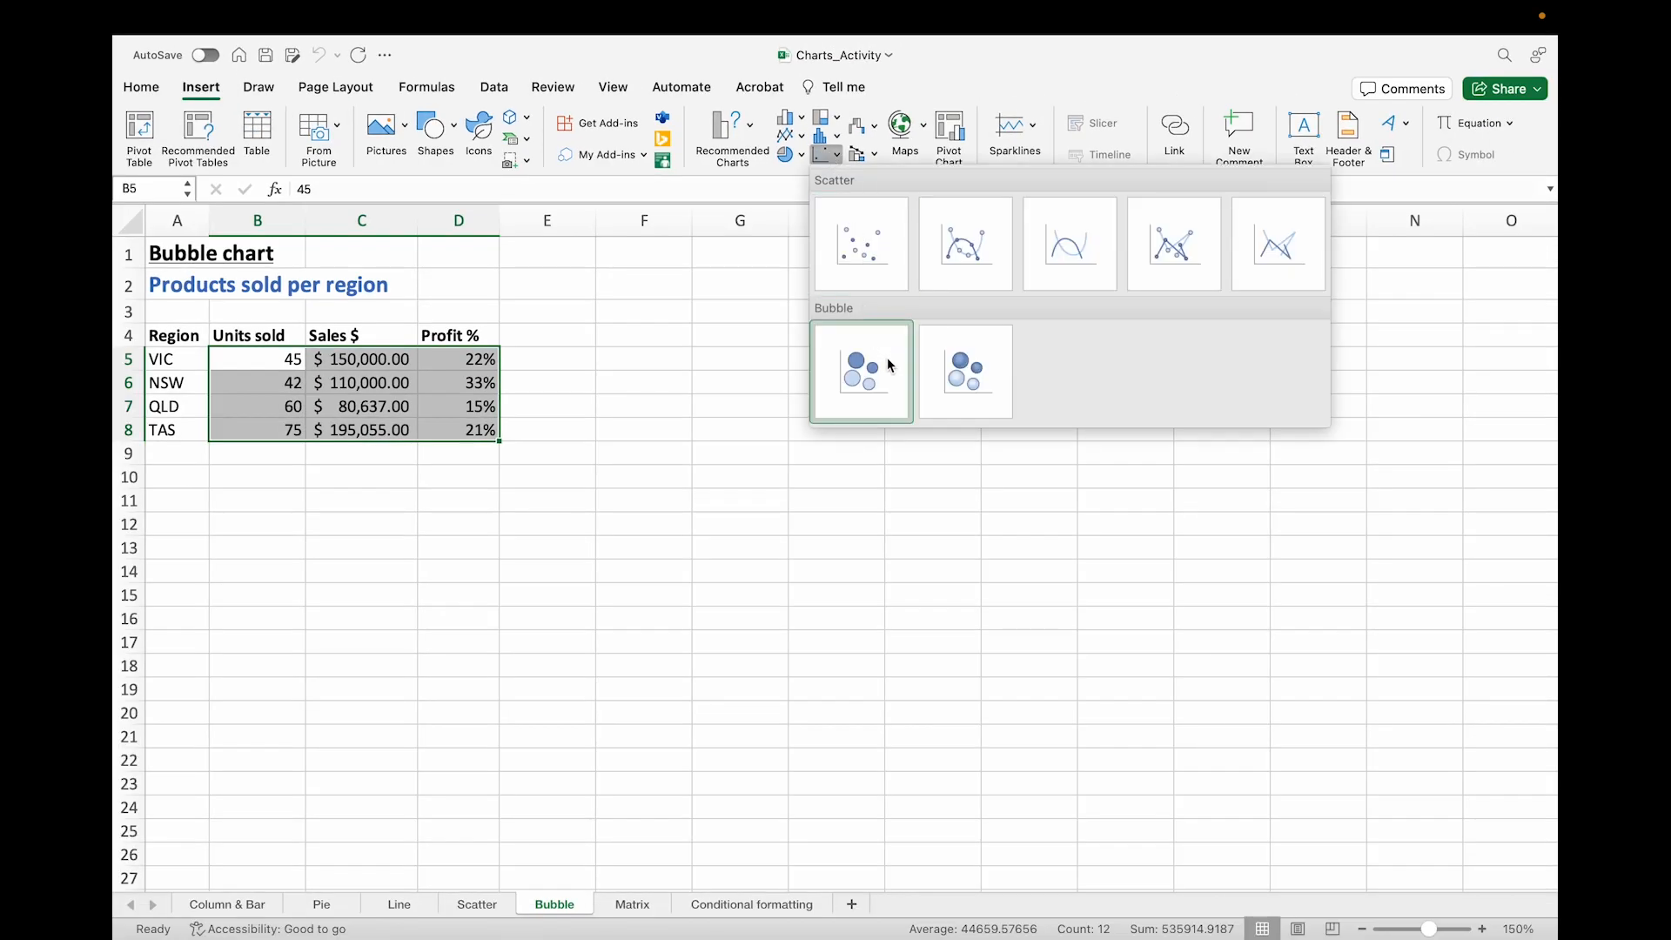
click(878, 366)
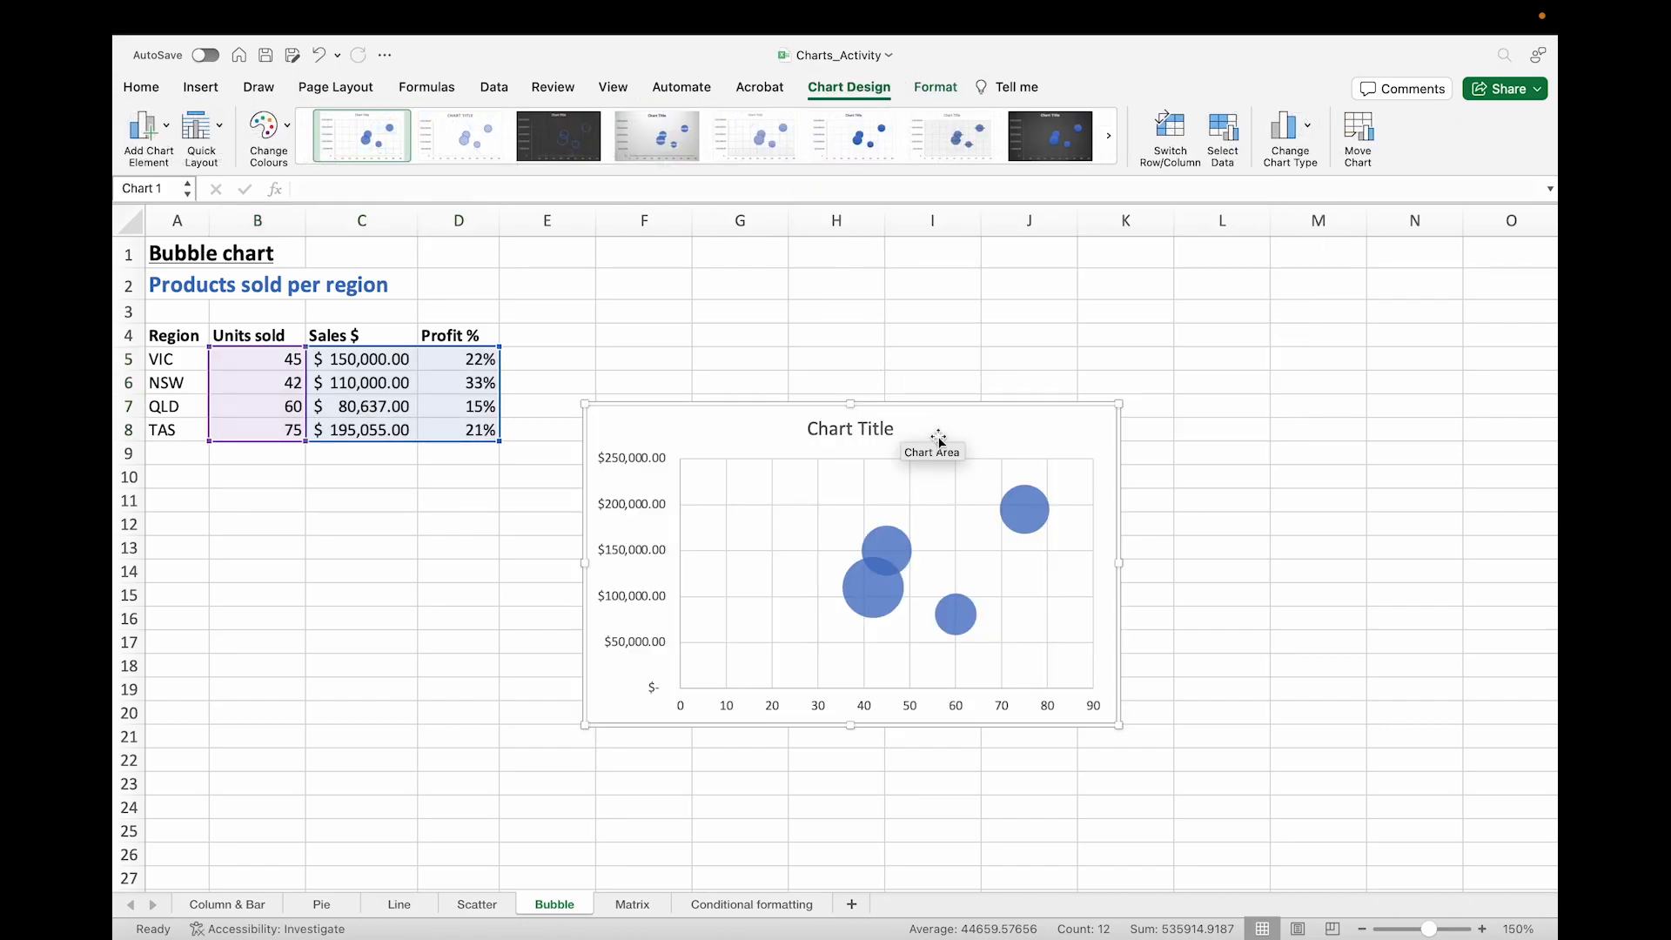
drag(934, 431, 963, 392)
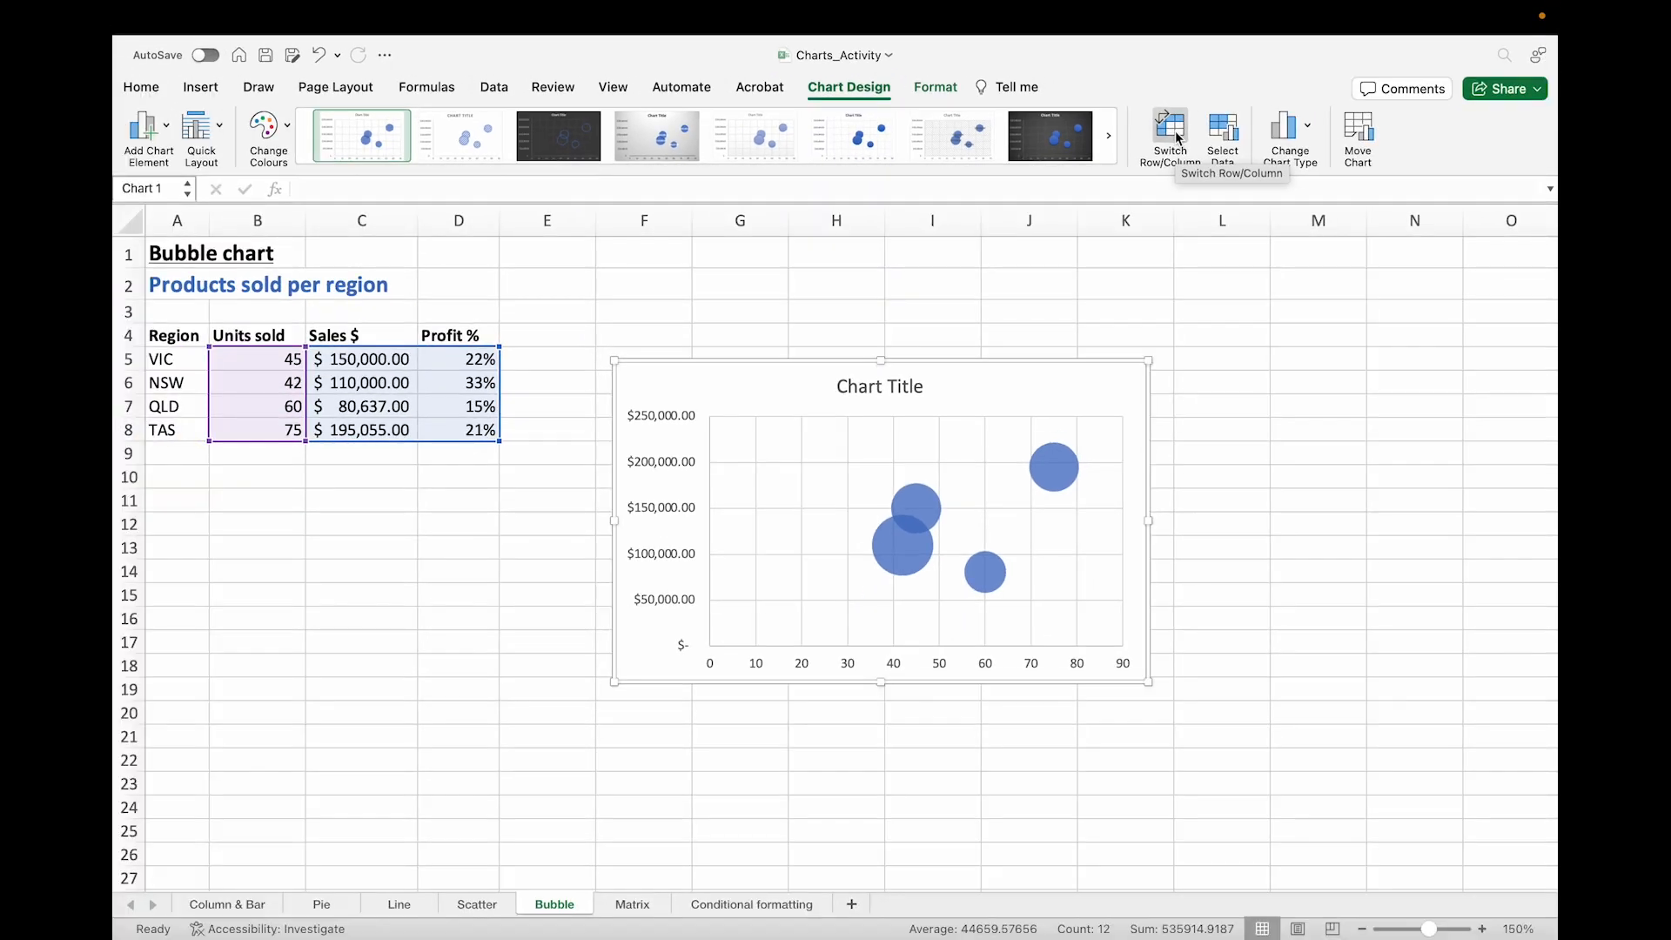
Step: Try switching the chart's rows and columns and switch them back
click(1184, 130)
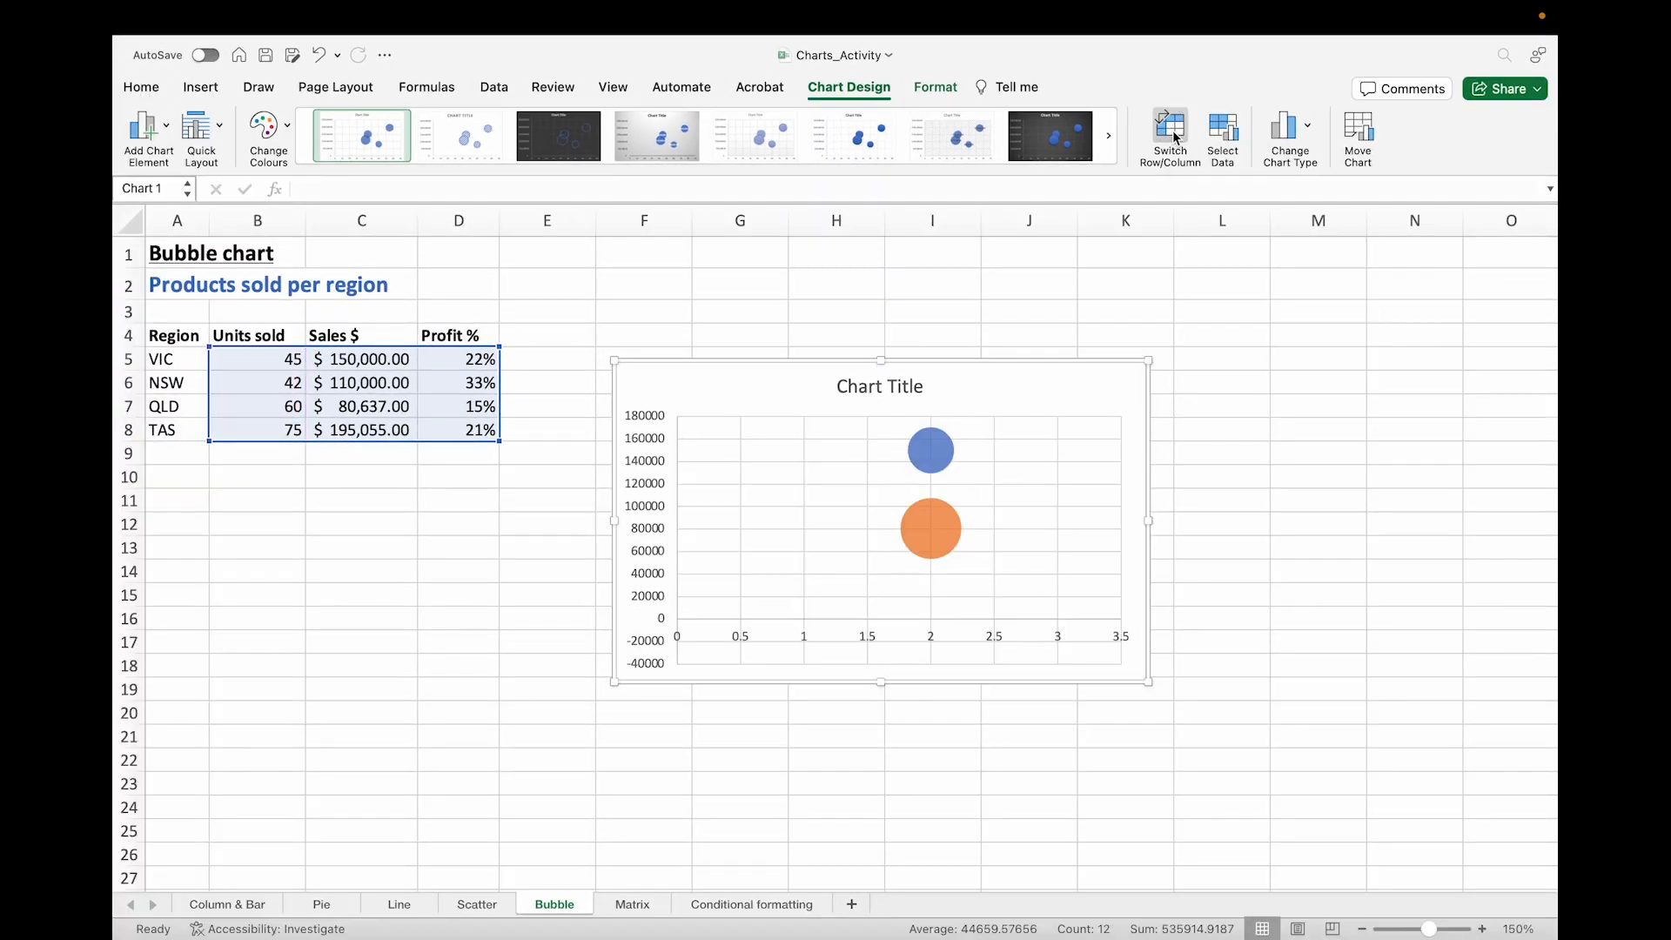
click(1173, 136)
click(1173, 137)
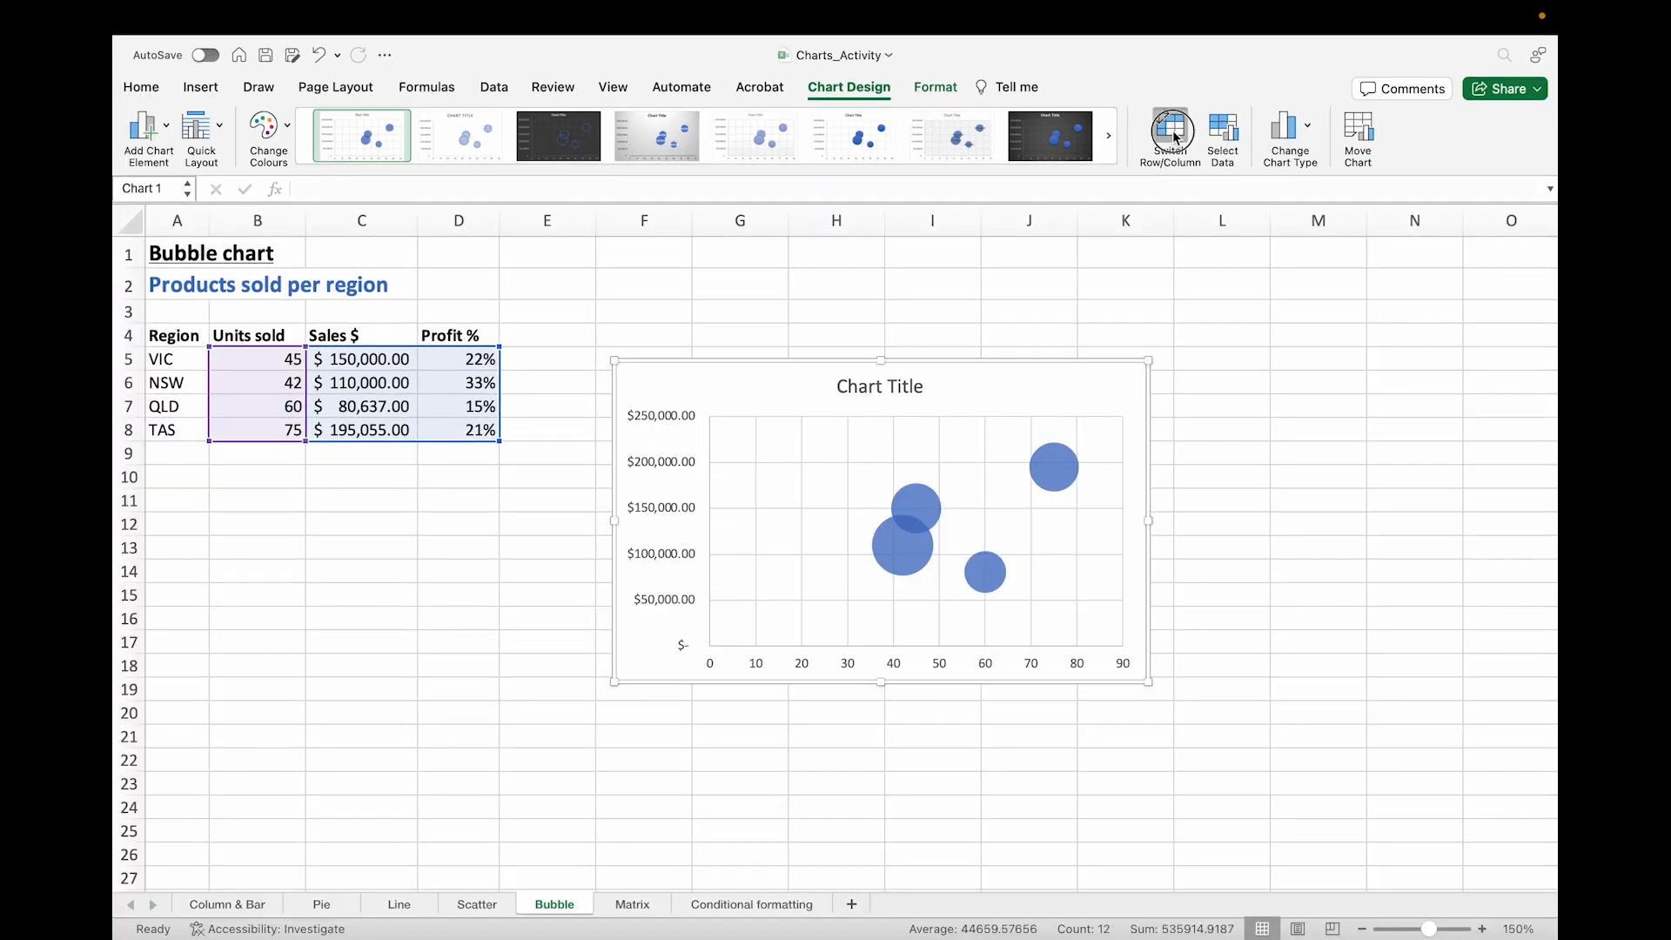
click(1173, 137)
click(1168, 130)
click(1168, 130)
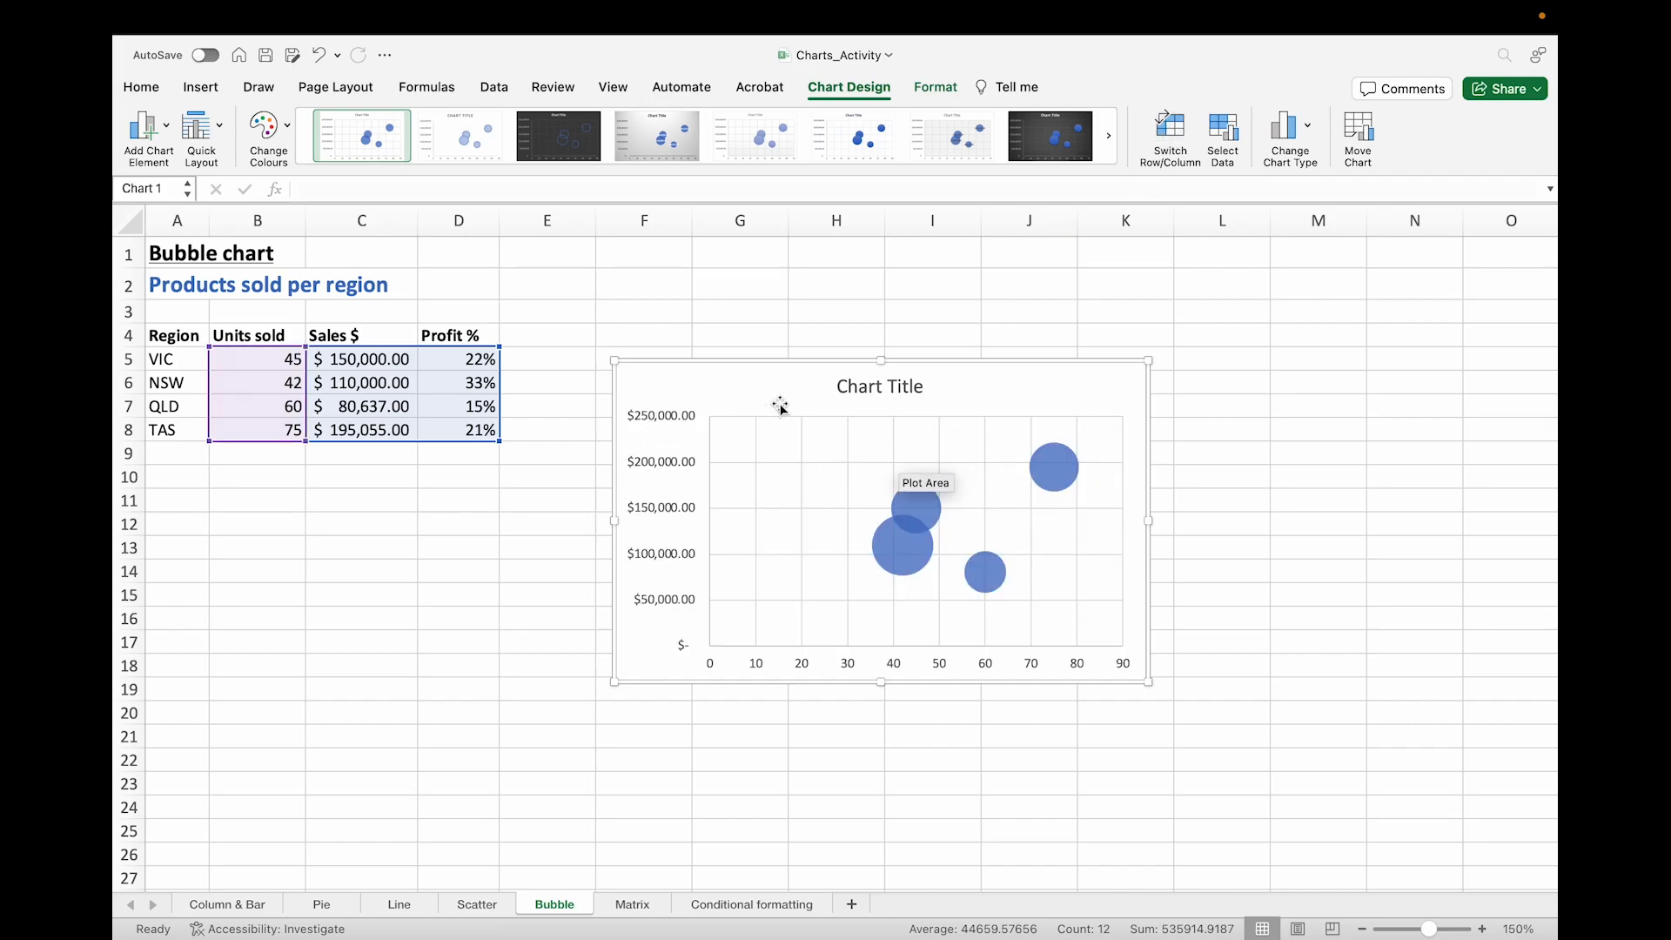
Step: Retitle the chart as Products Sold Per Region
click(881, 392)
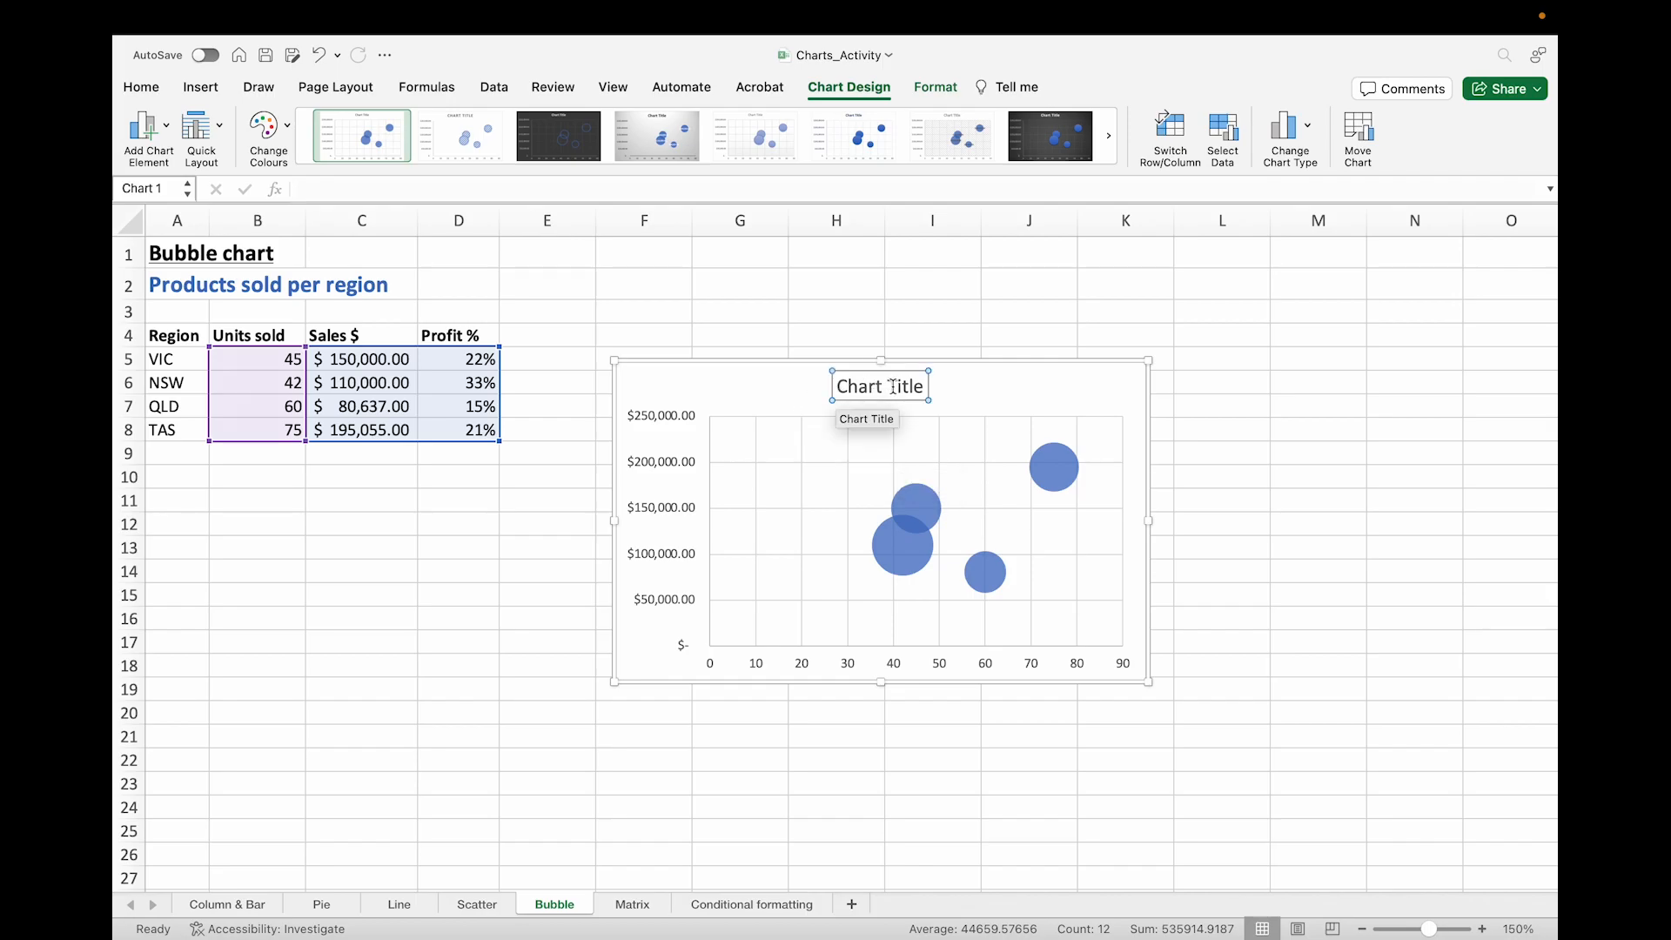
click(888, 388)
triple_click(912, 387)
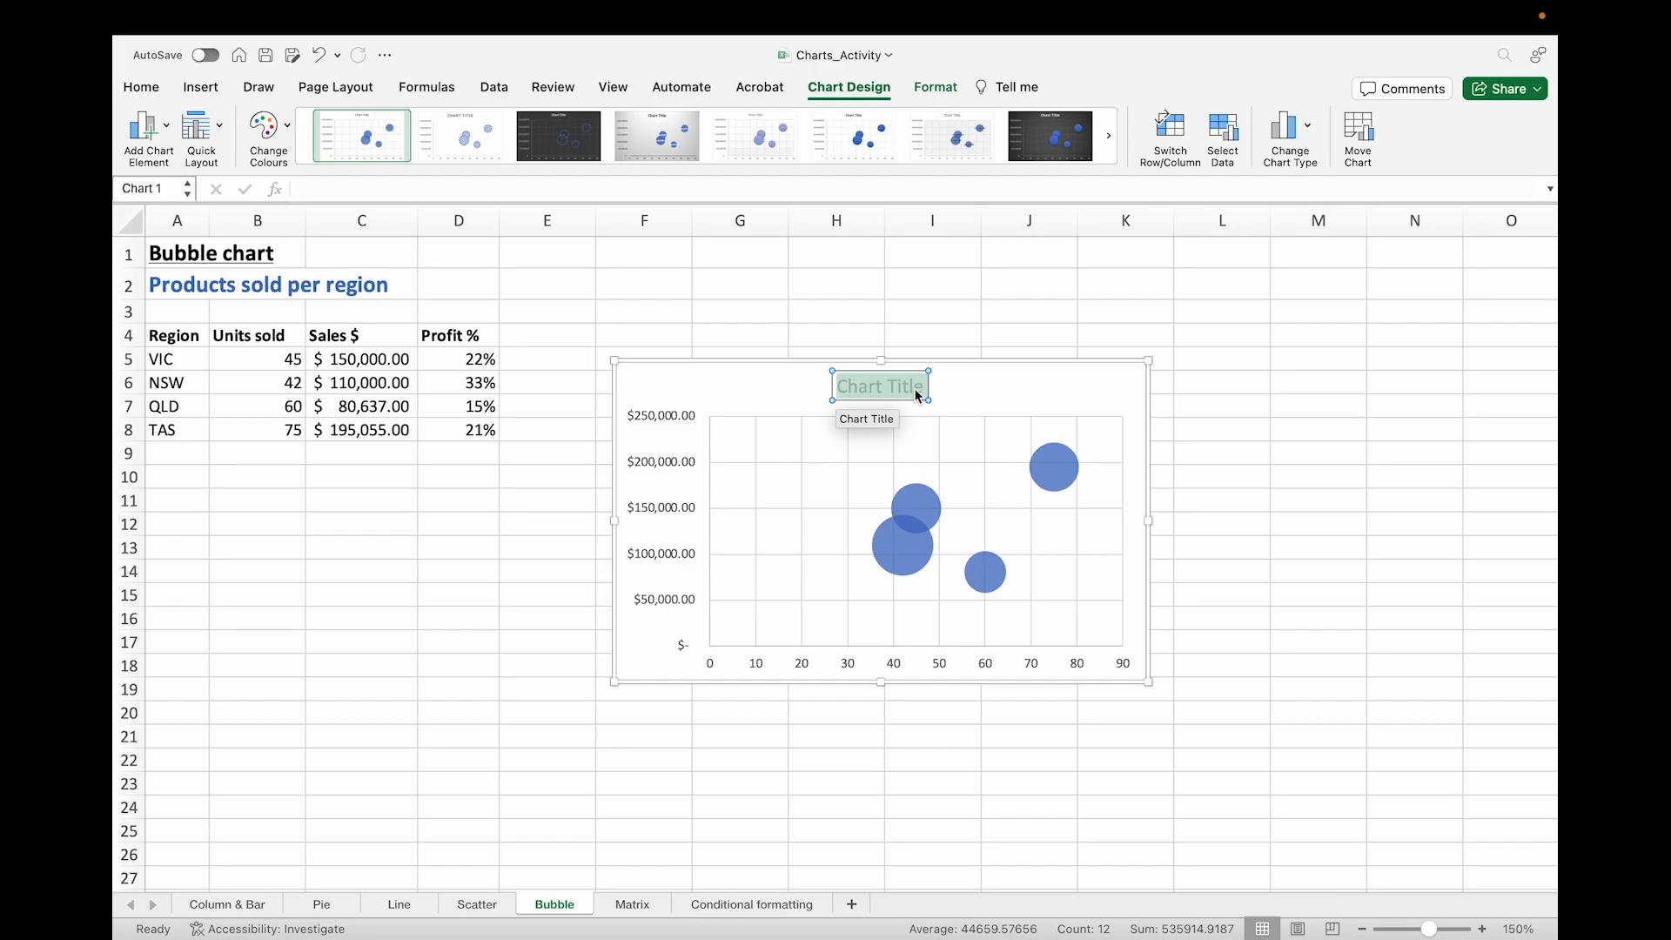
text(Pr)
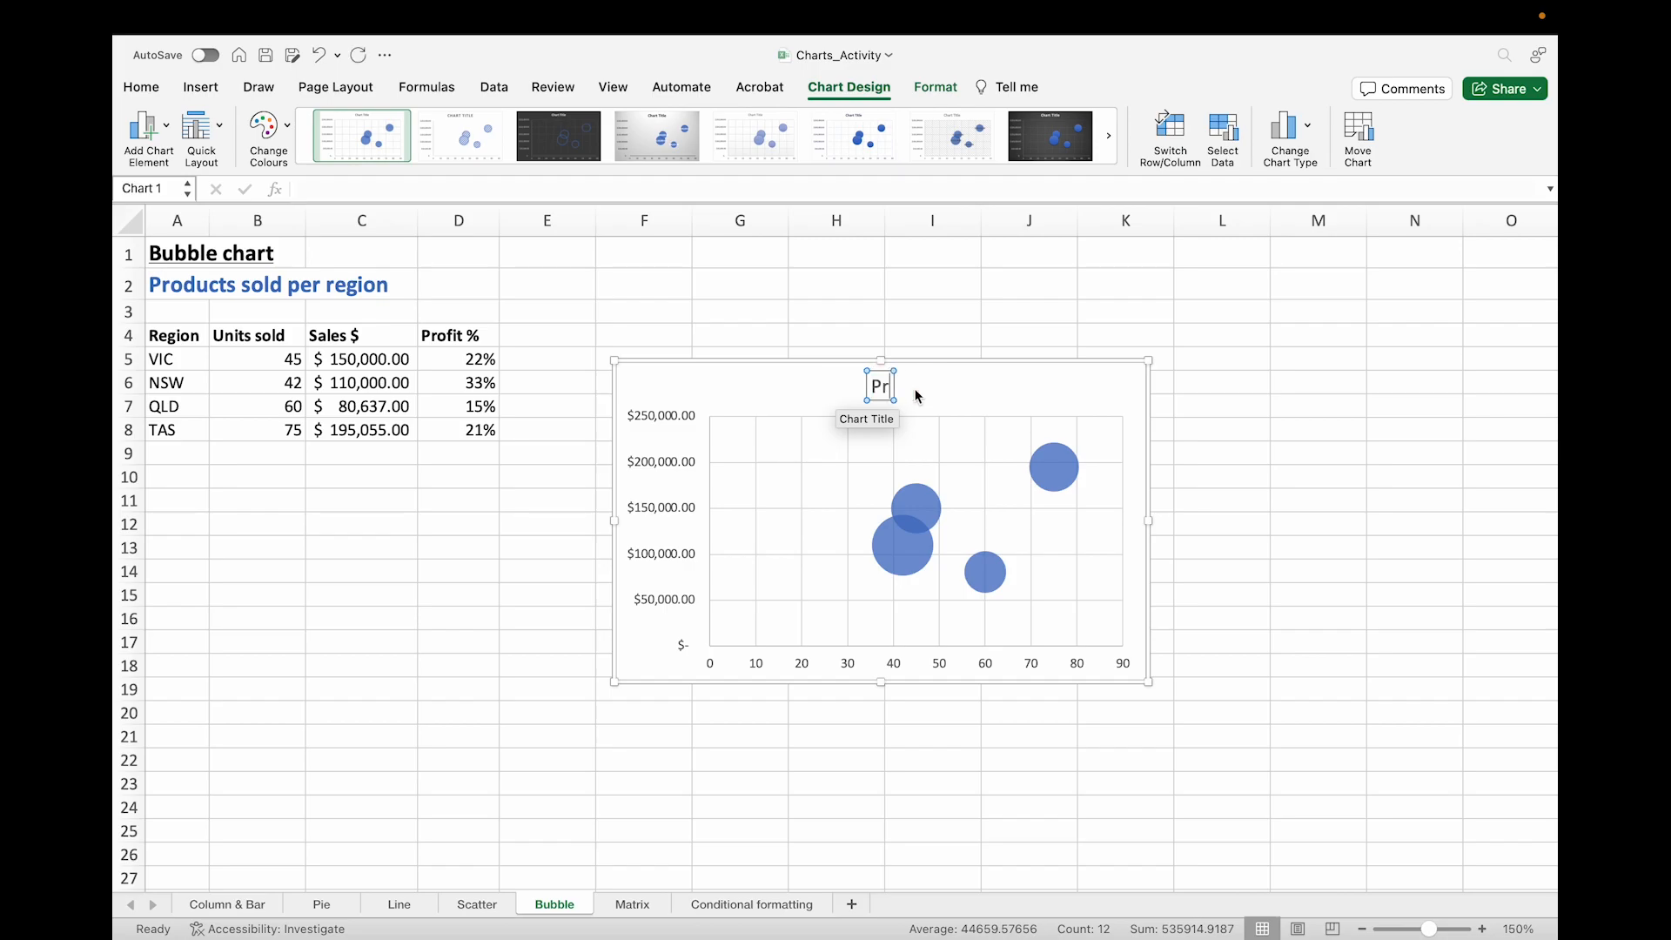
text(oducts Sold Per Region)
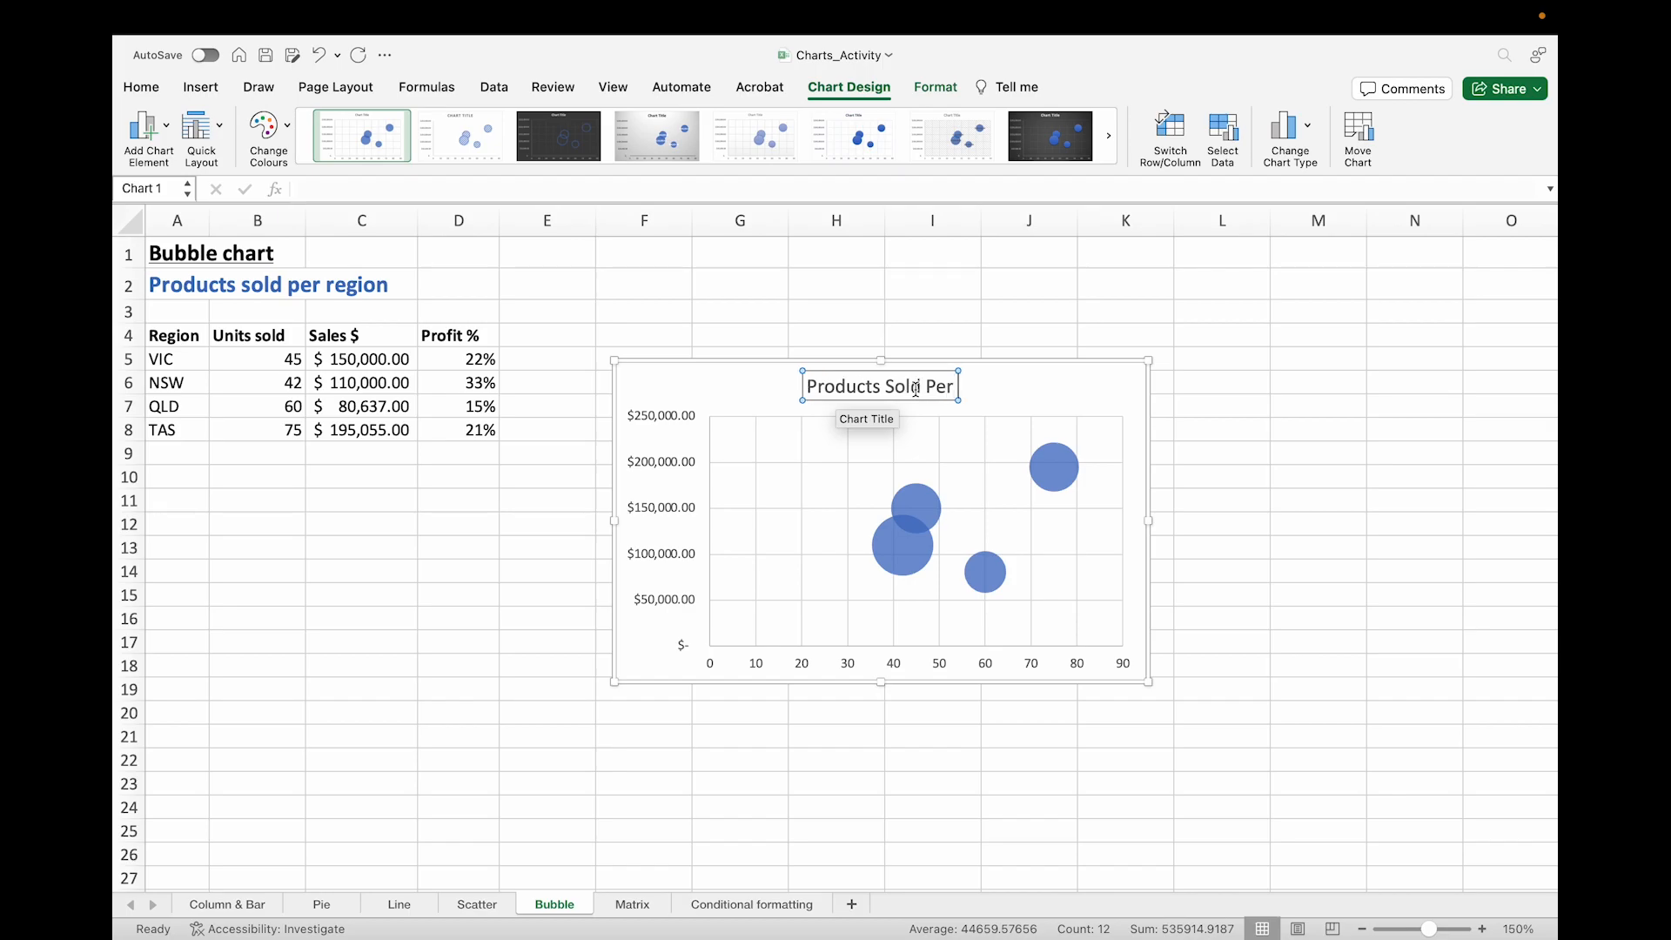
key(Return)
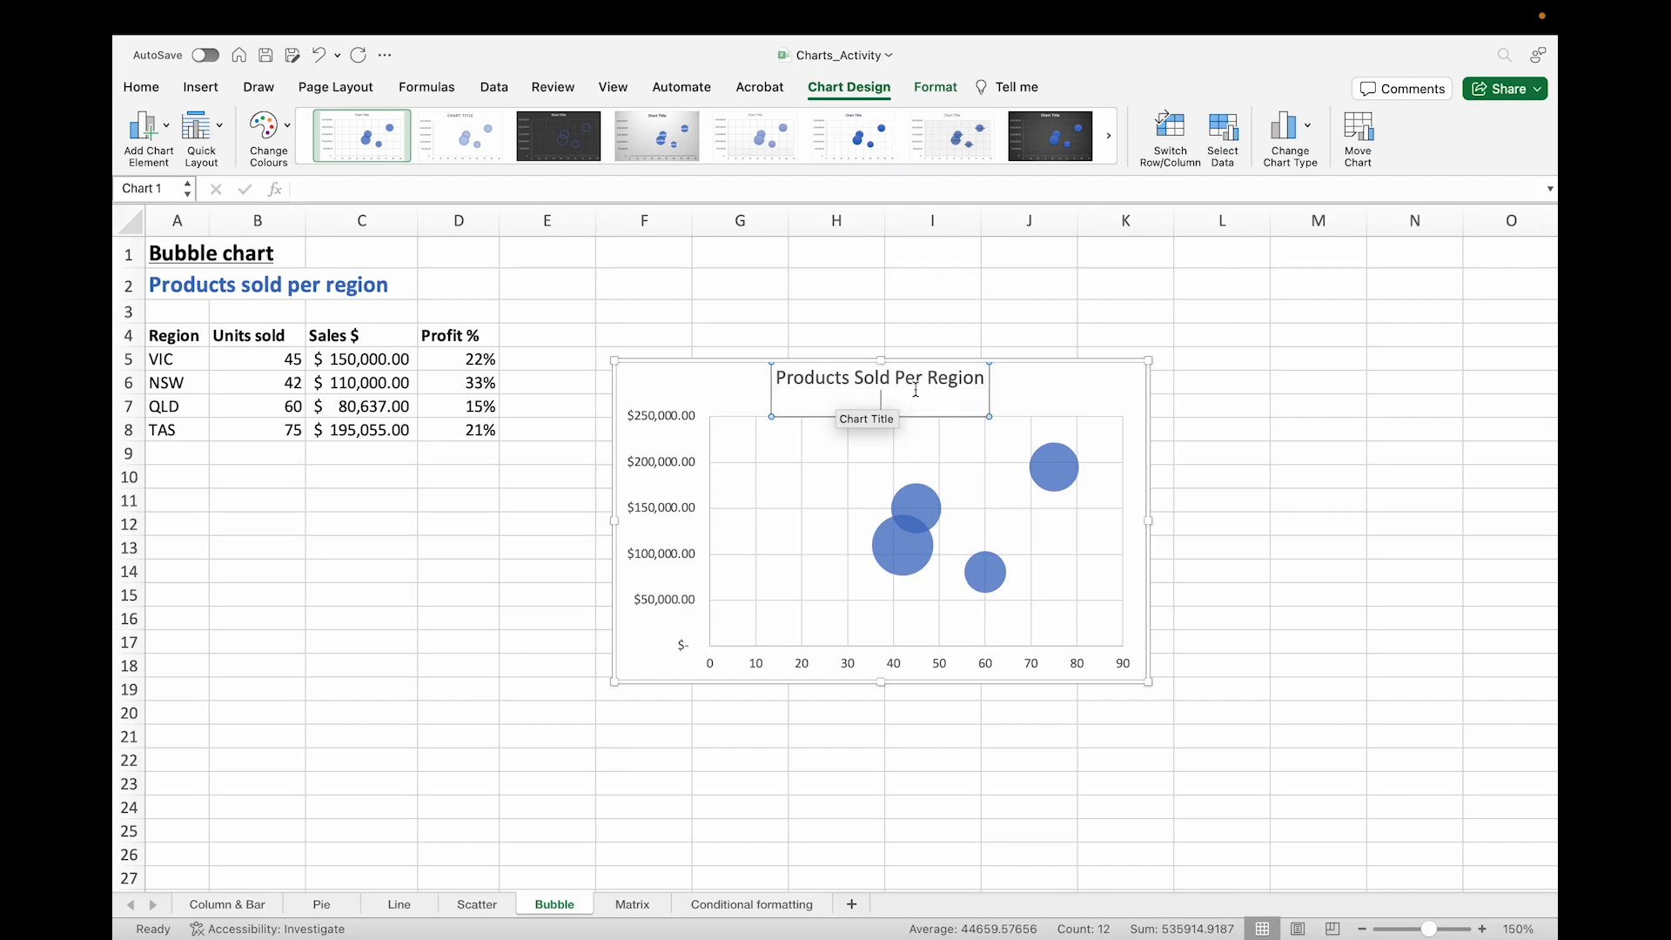
key(BackSpace)
click(1028, 396)
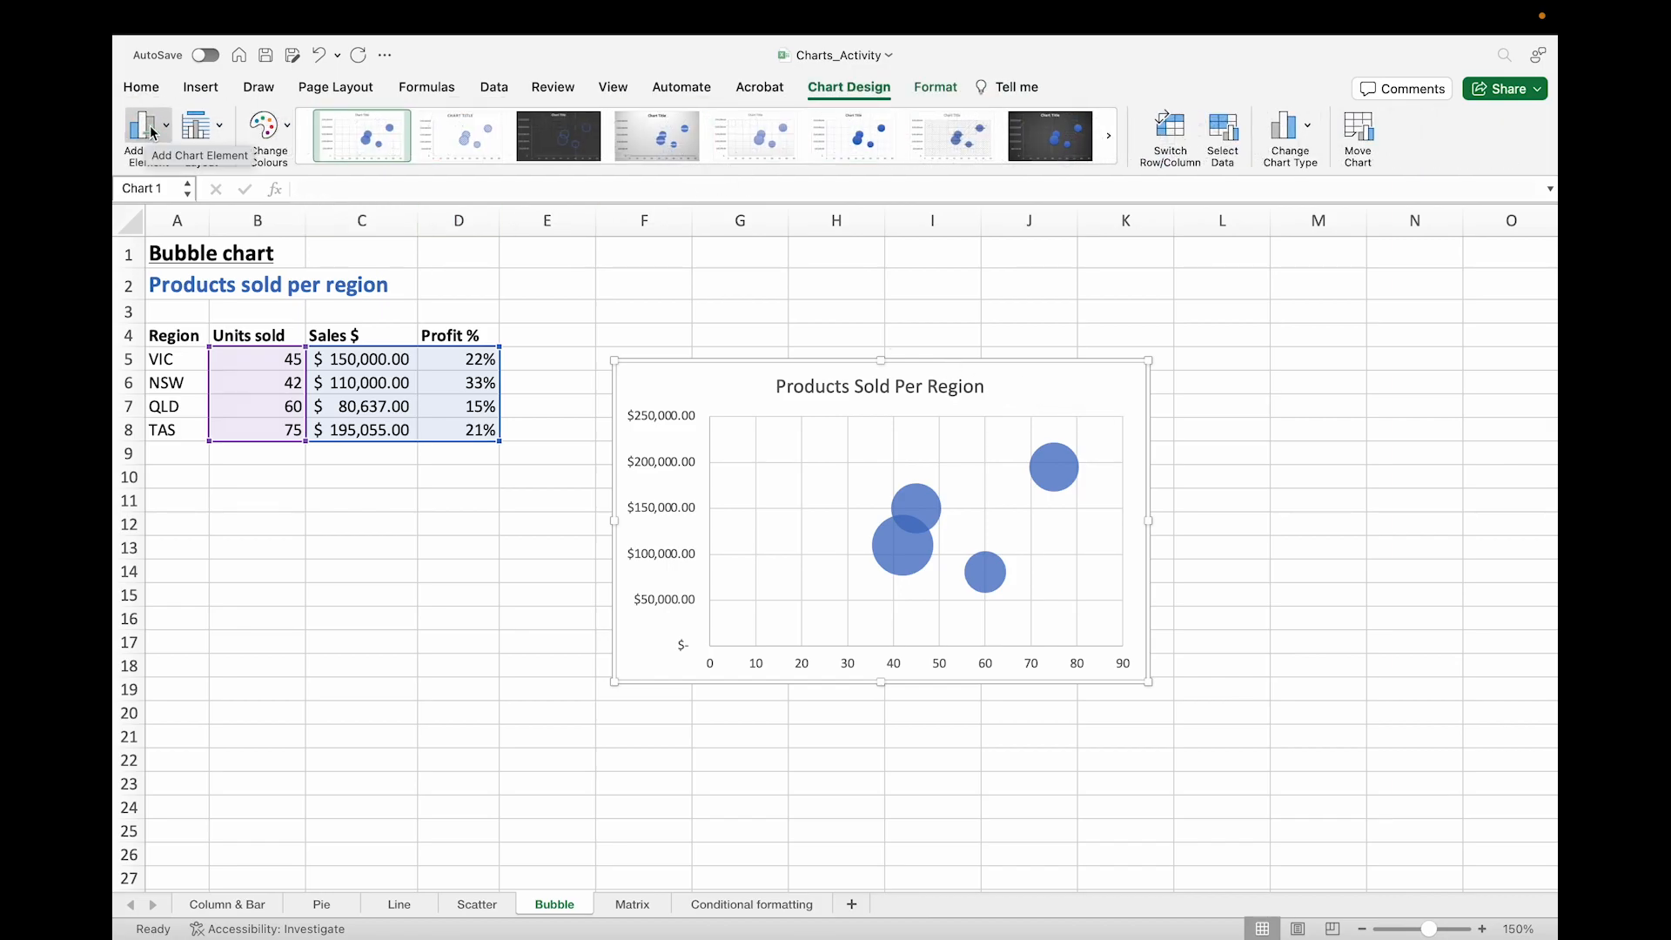
Step: Add primary vertical and primary horizontal axis titles to the chart
click(153, 132)
mouse_move(205, 168)
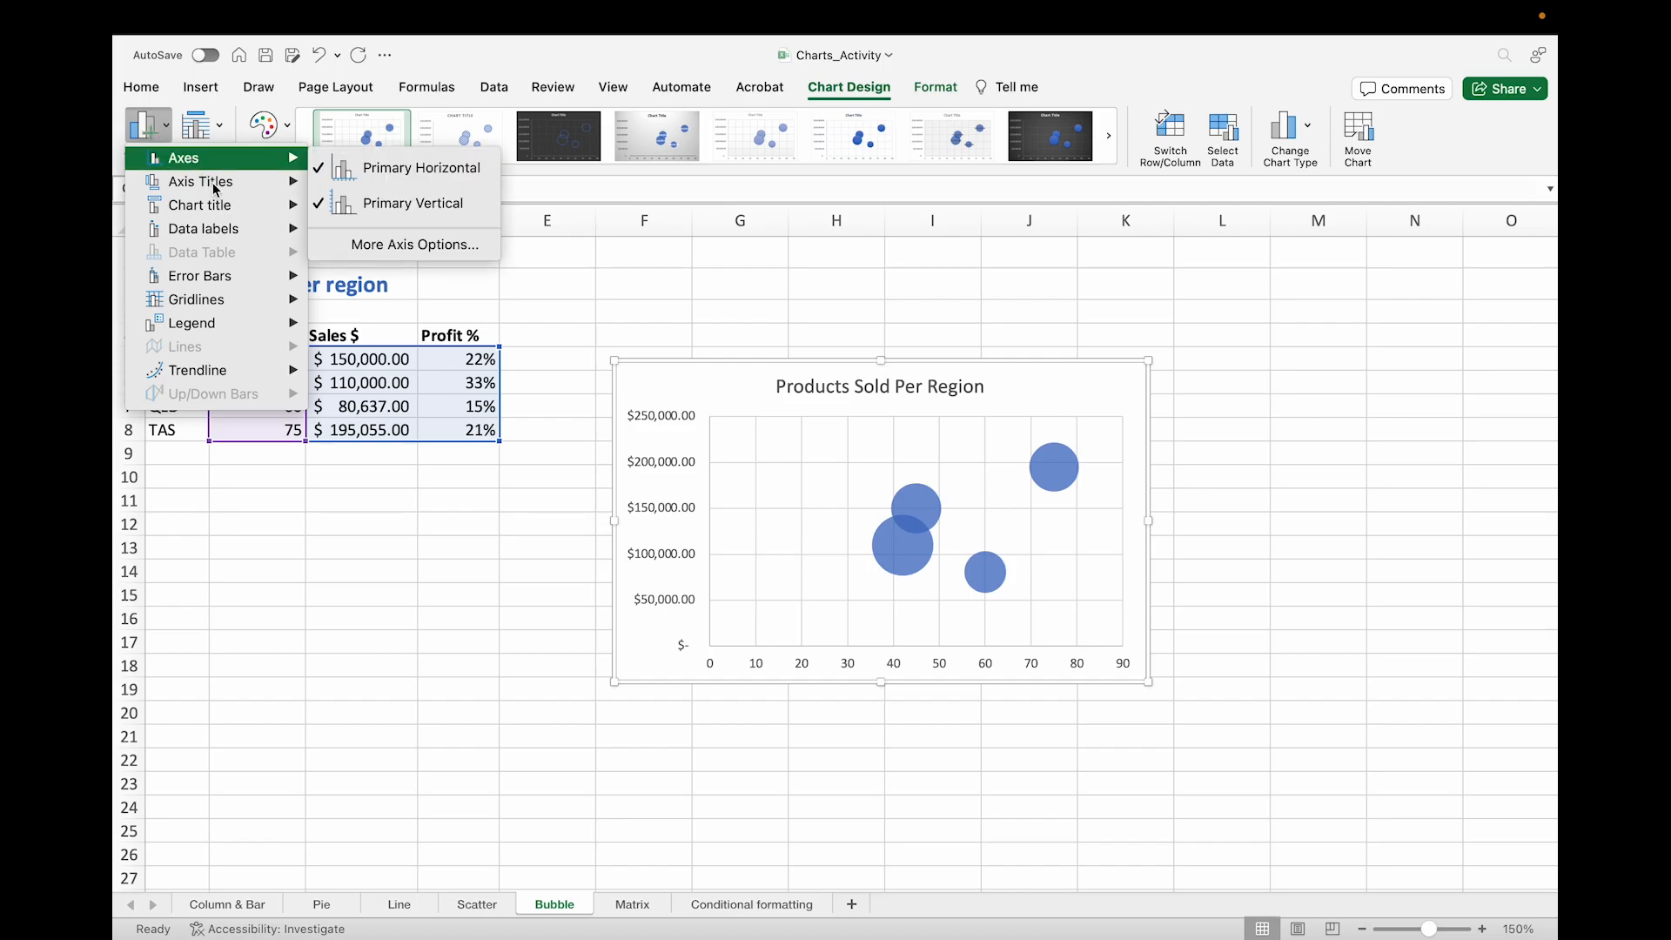
click(409, 224)
click(161, 135)
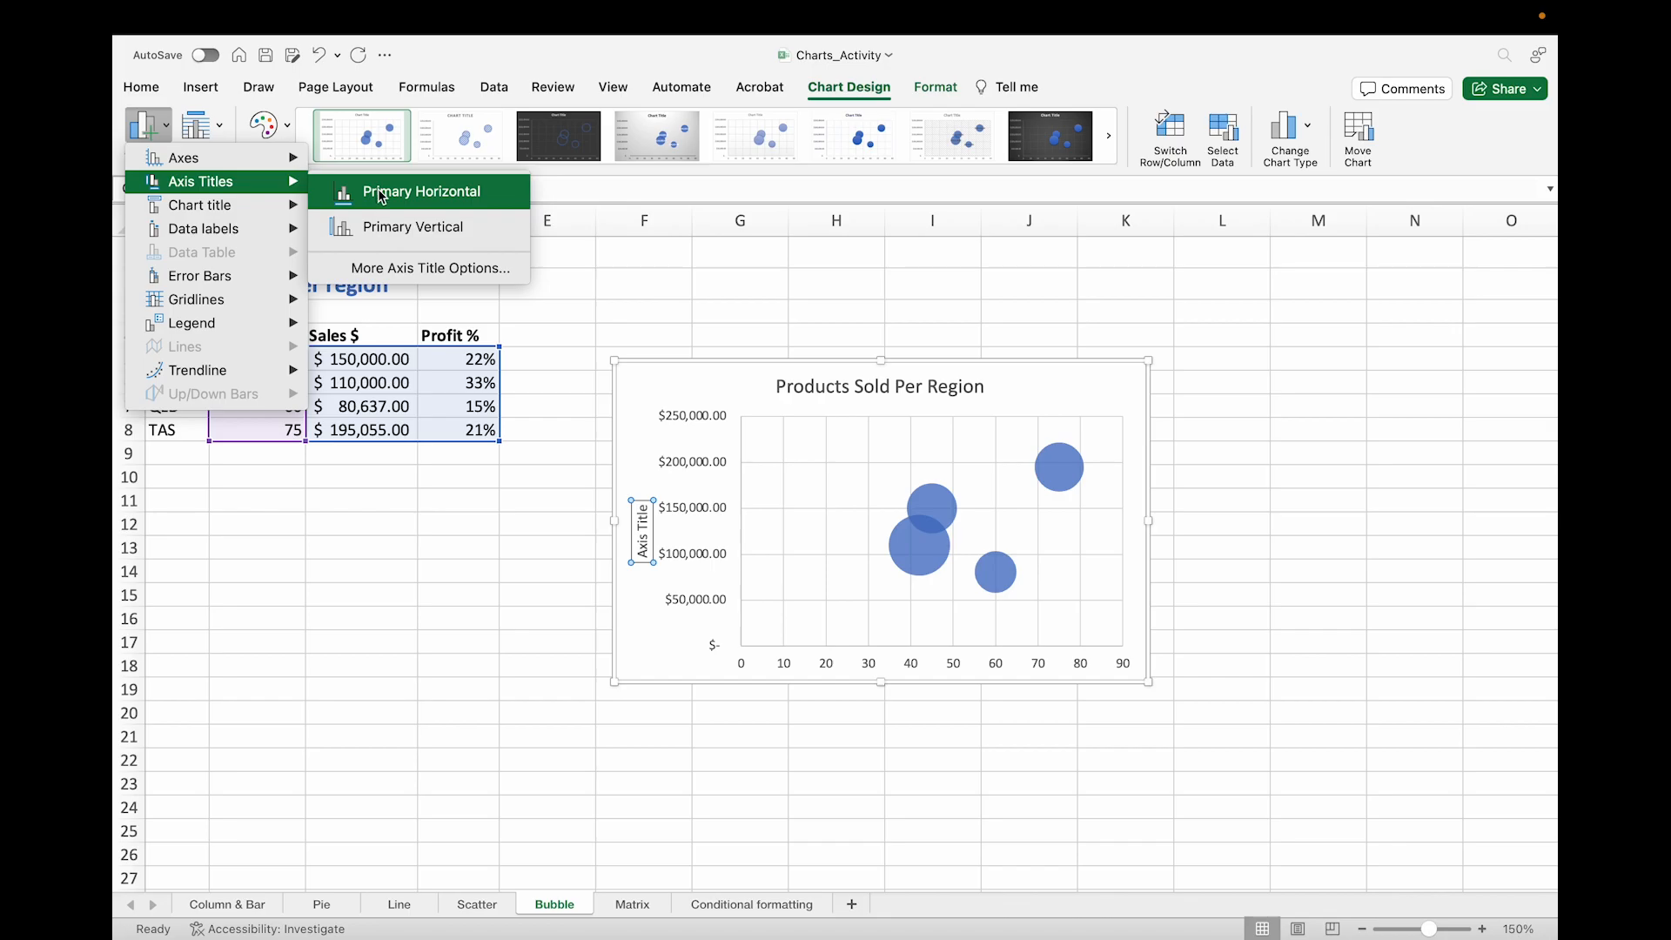
click(381, 193)
Step: Rename the vertical axis title as Sales ($AUD)
click(651, 510)
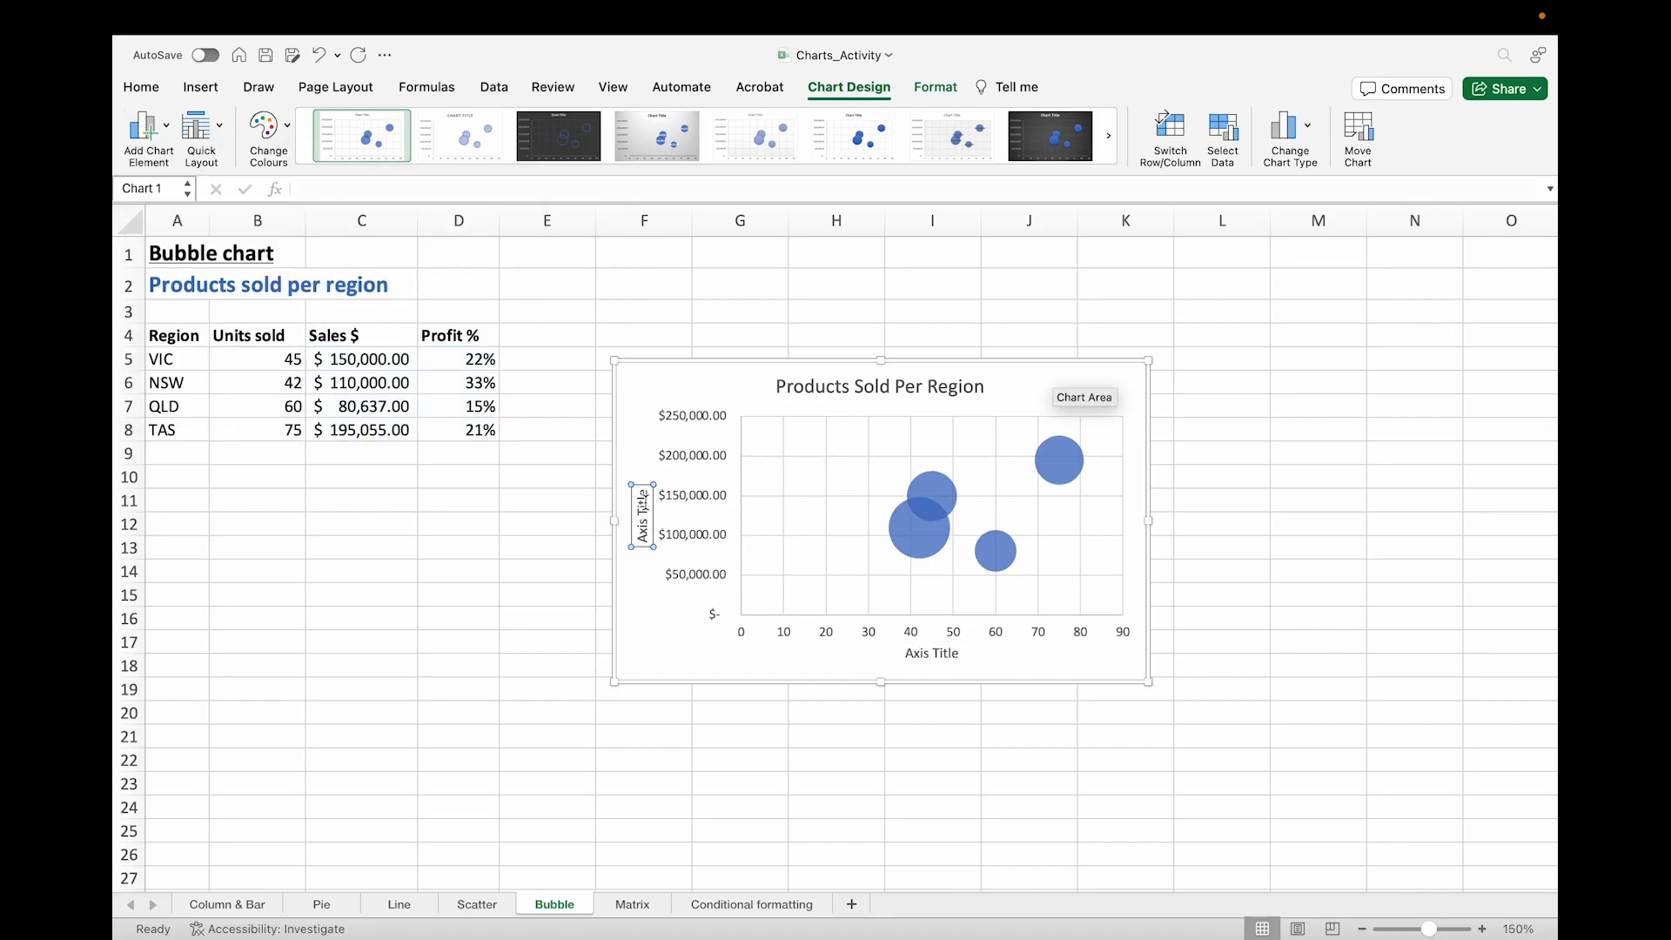
triple_click(642, 515)
text($ales)
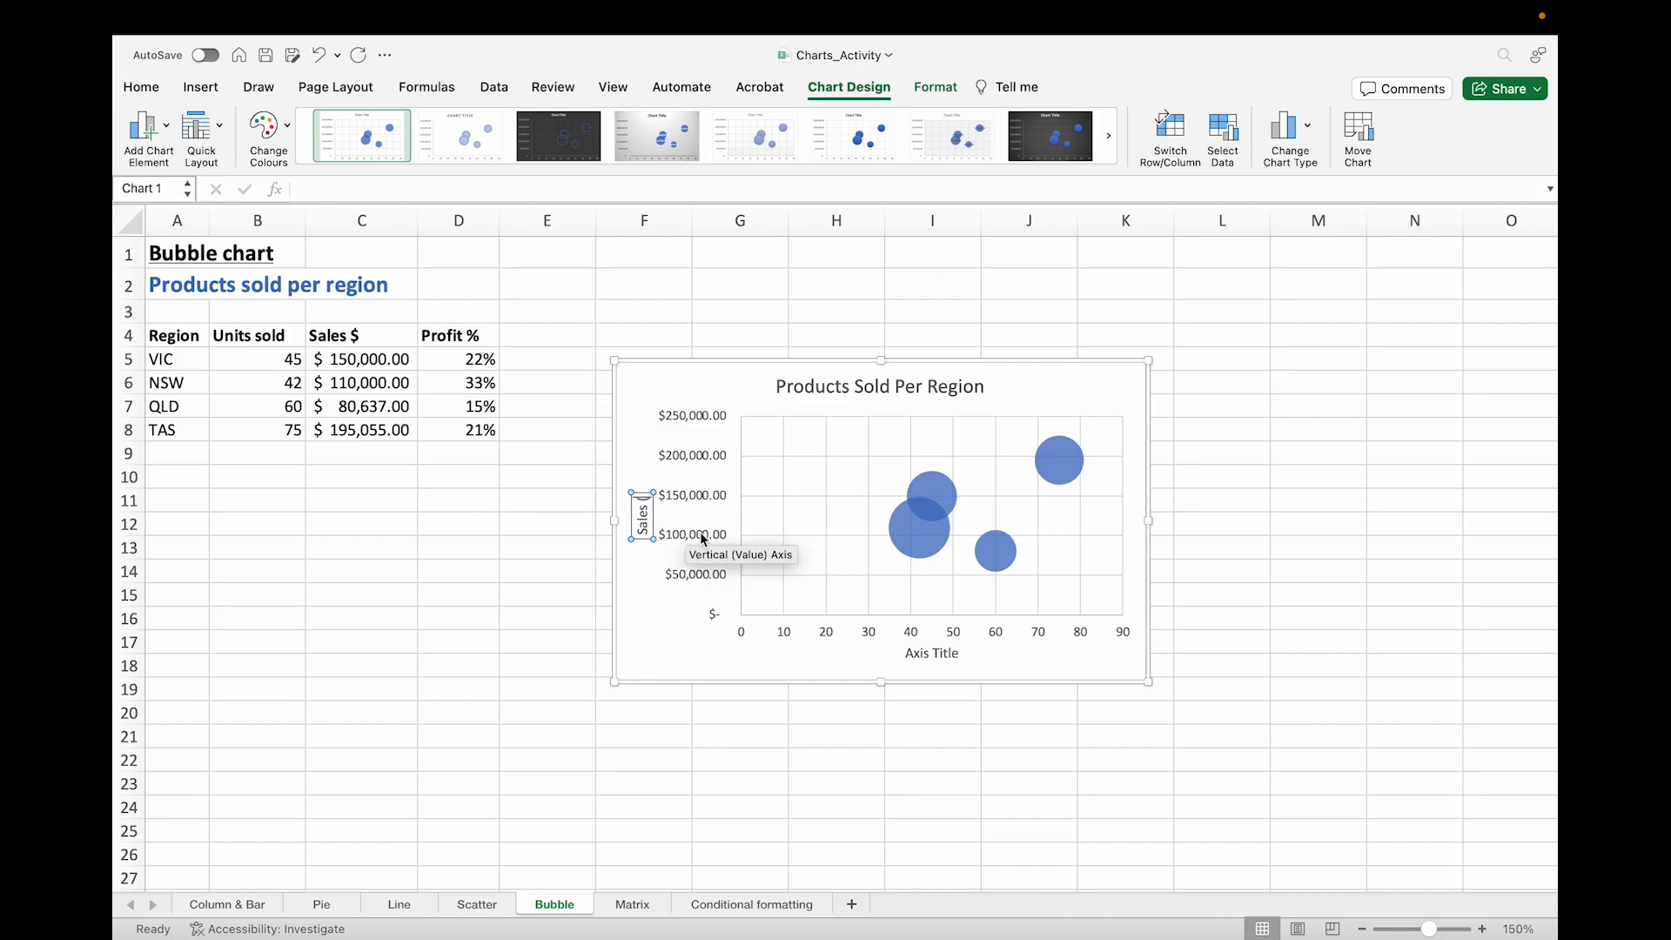
text( ($AUD))
click(865, 666)
Step: Rename the horizontal axis title as Units Sold
click(947, 657)
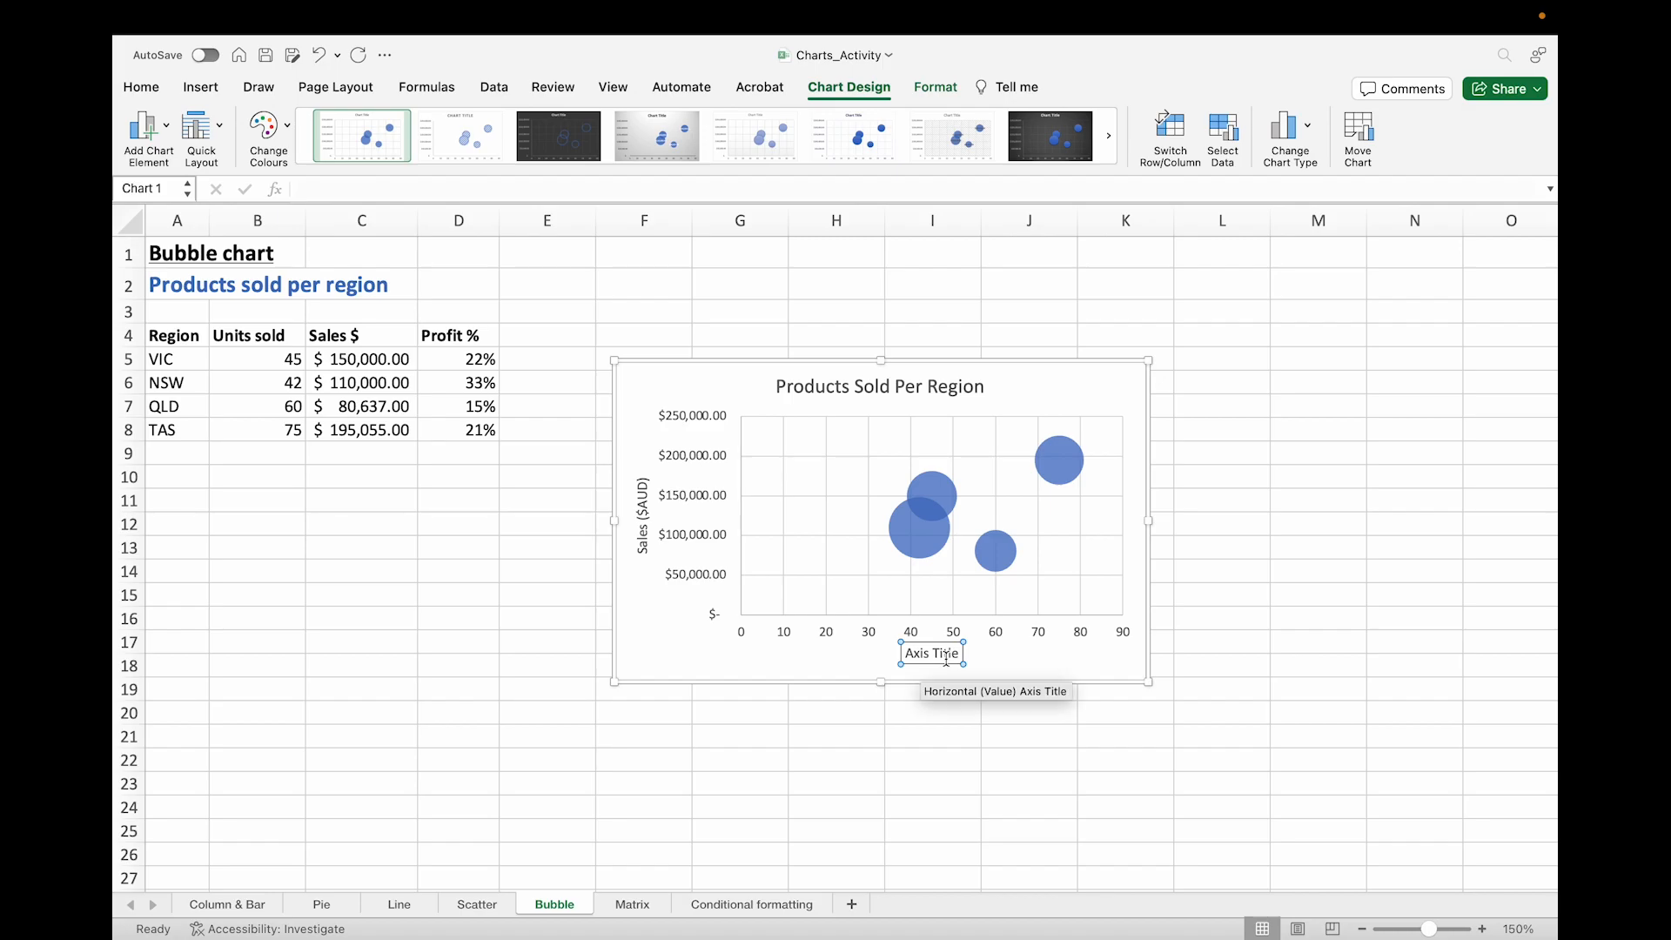
mouse_move(922, 532)
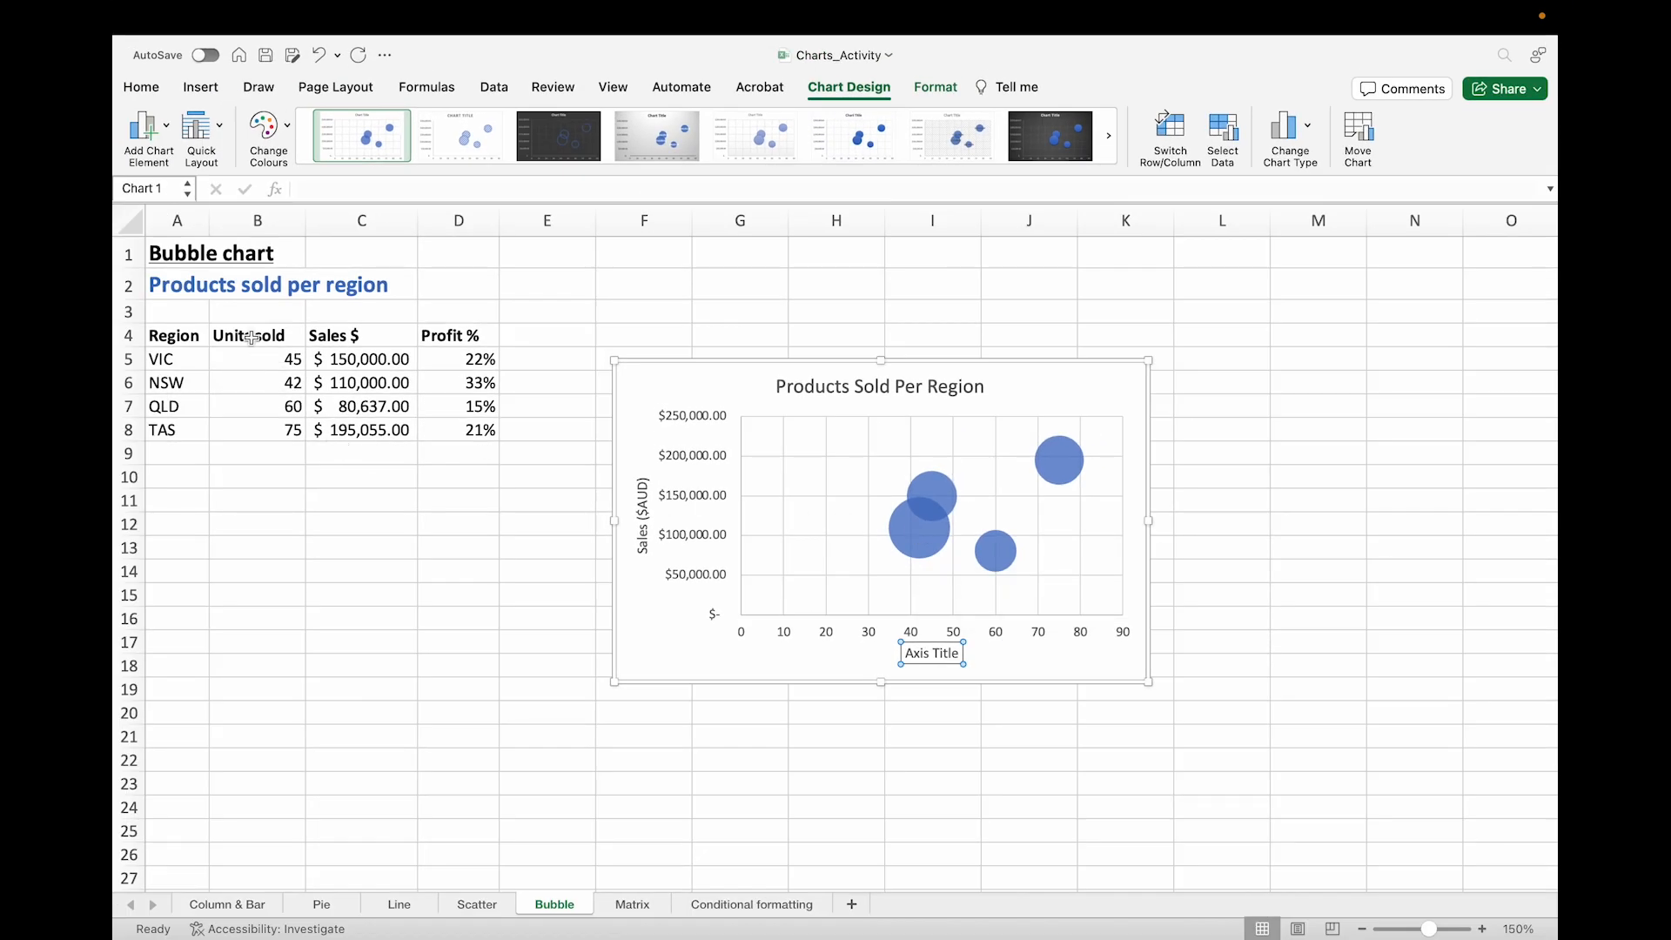
click(928, 652)
key(super+a)
text(Units Sold)
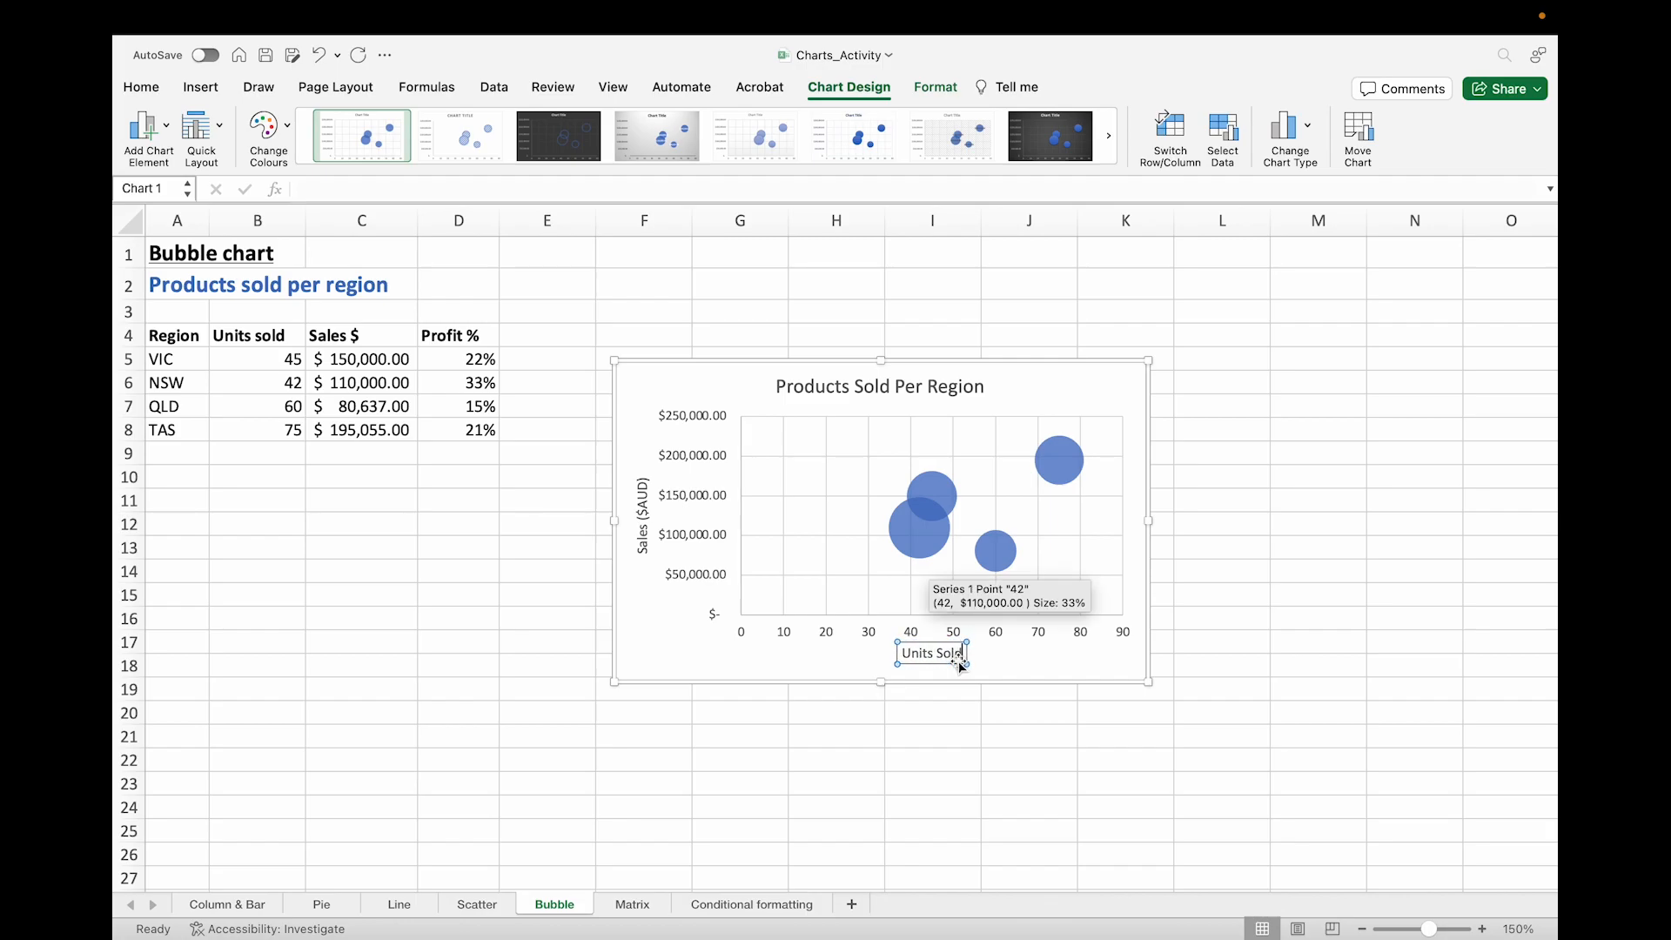
click(1260, 646)
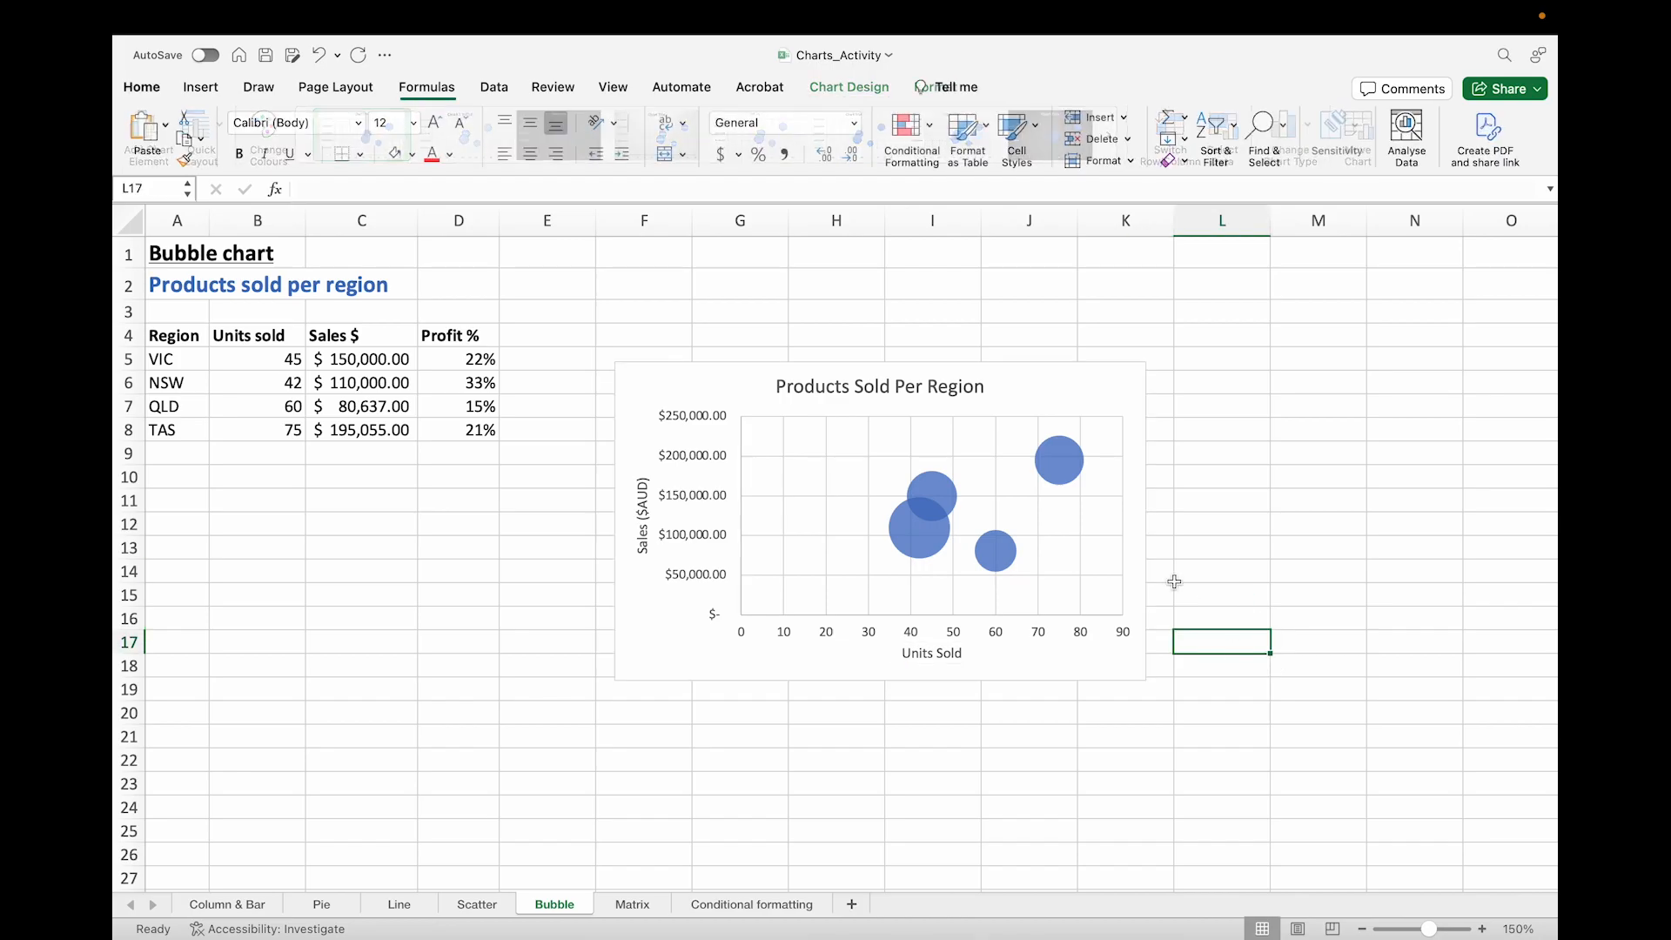
Step: Select the bubble data series and open its Format Data Series pane
click(915, 533)
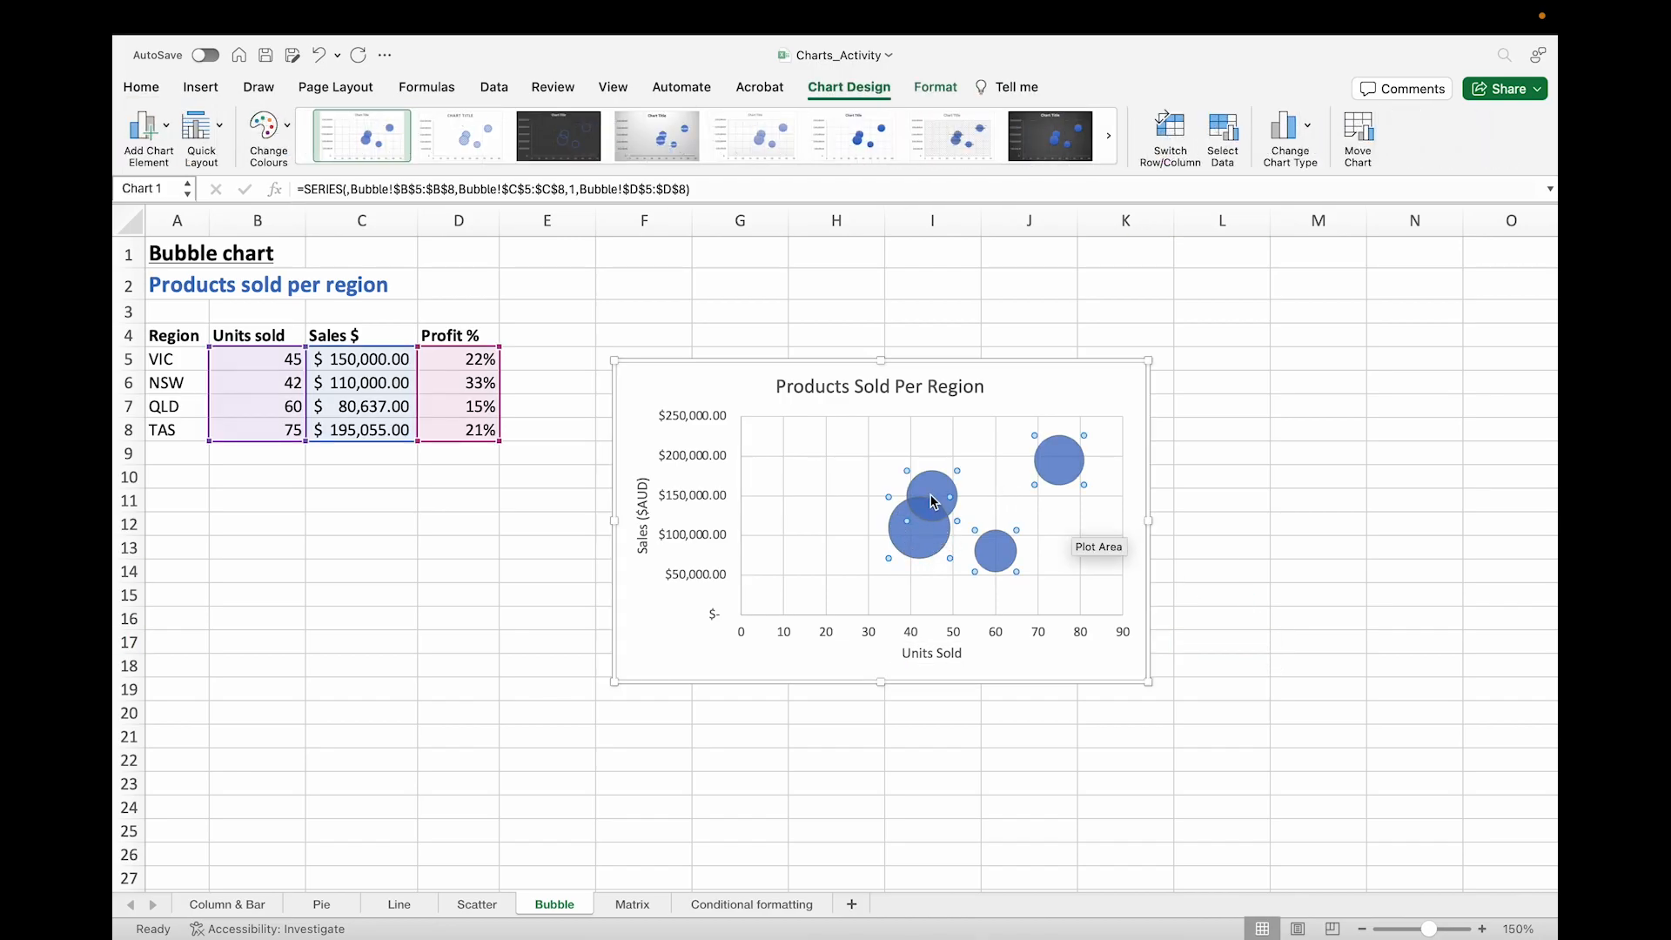
mouse_move(925, 552)
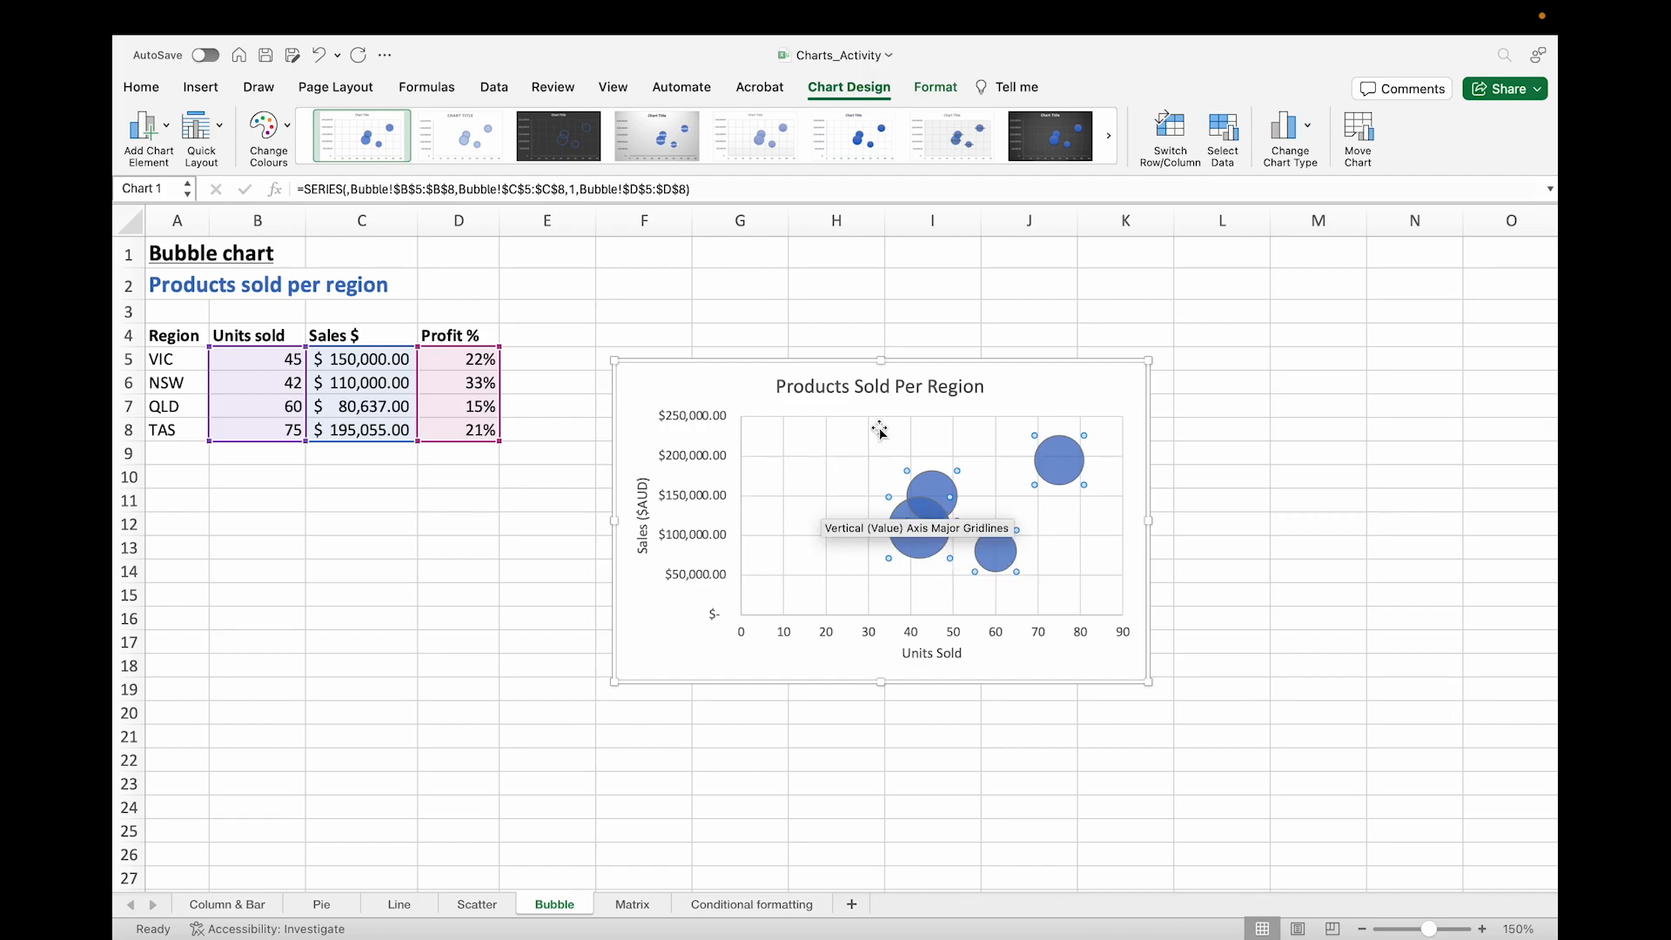
click(947, 340)
click(907, 523)
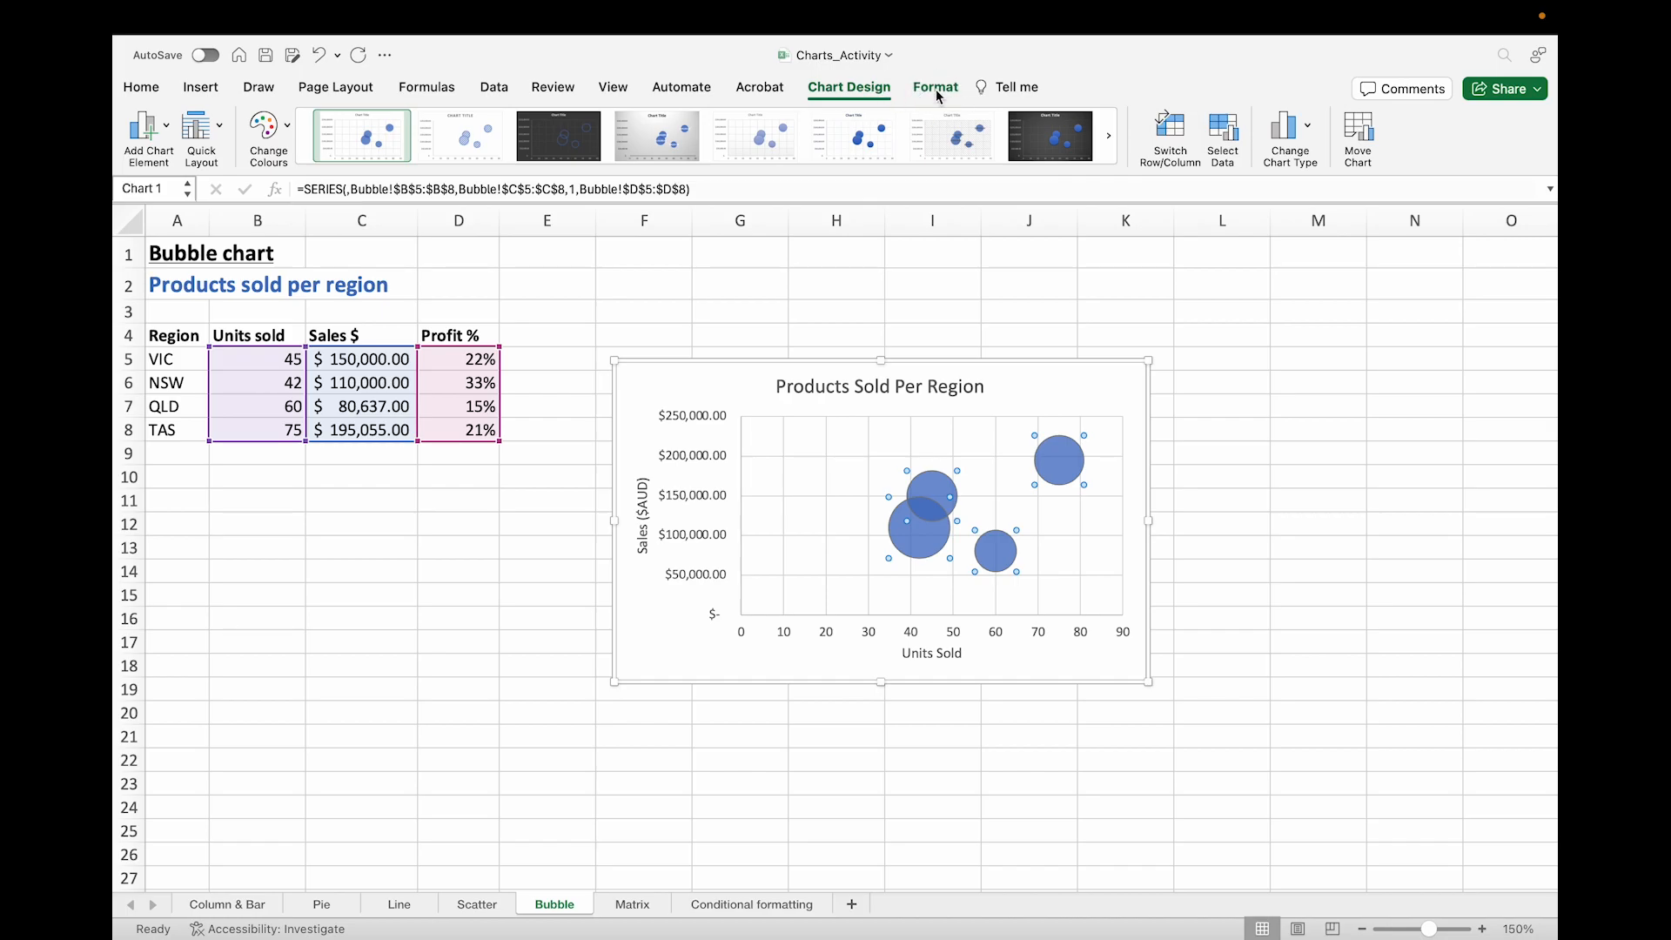
click(936, 89)
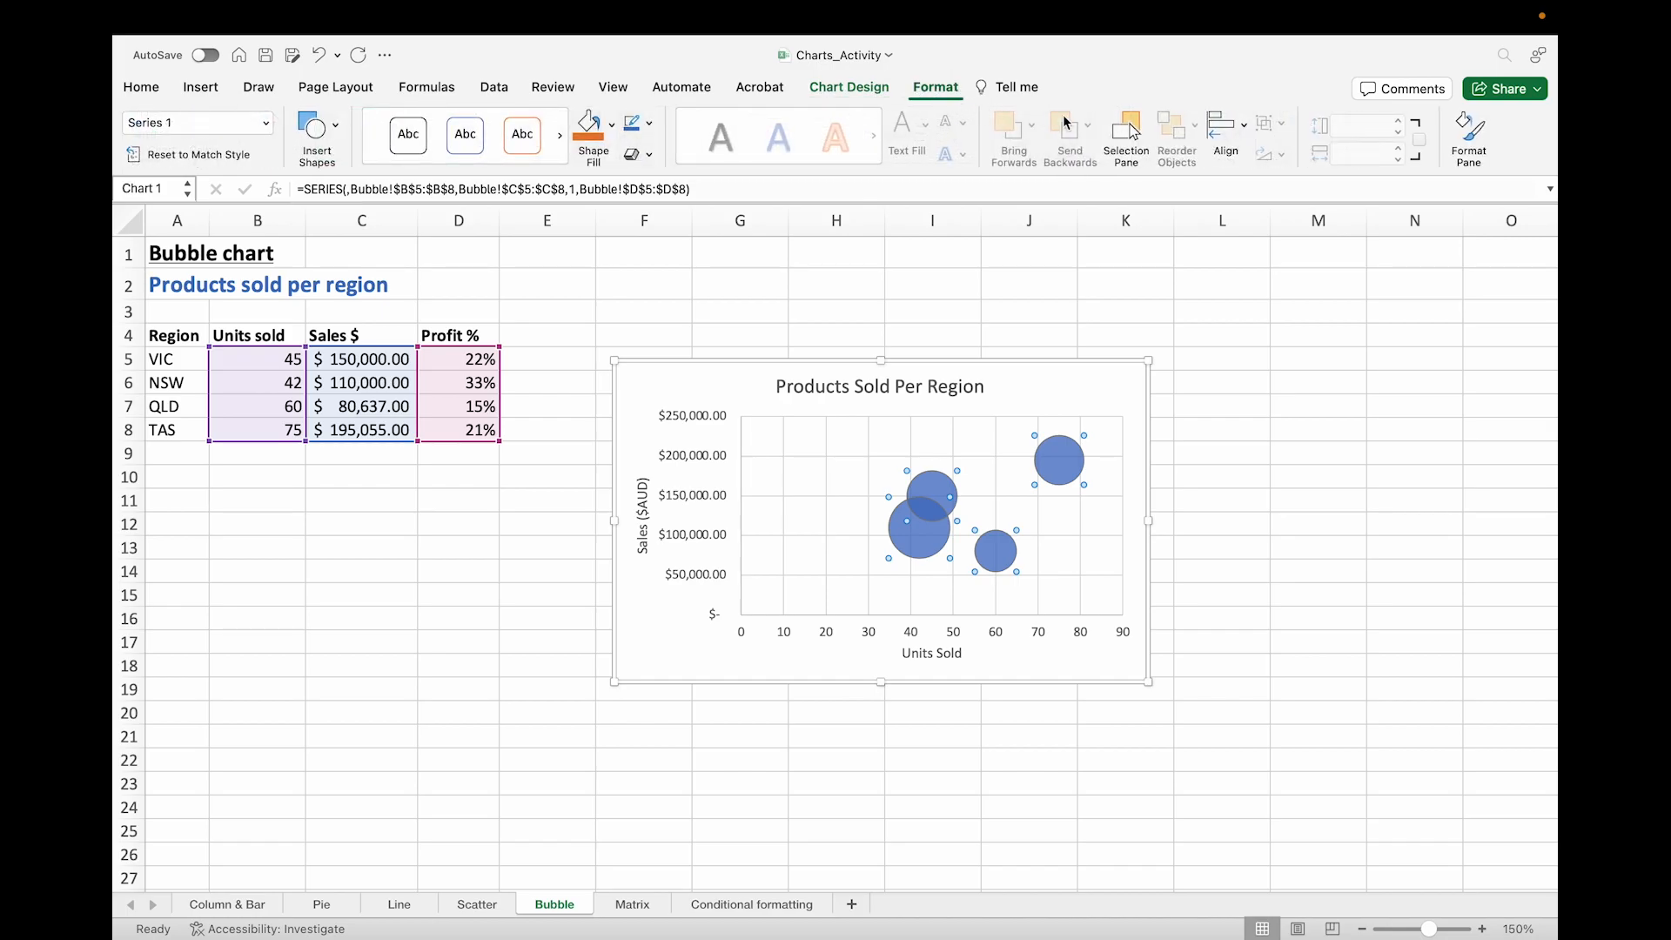
click(1479, 130)
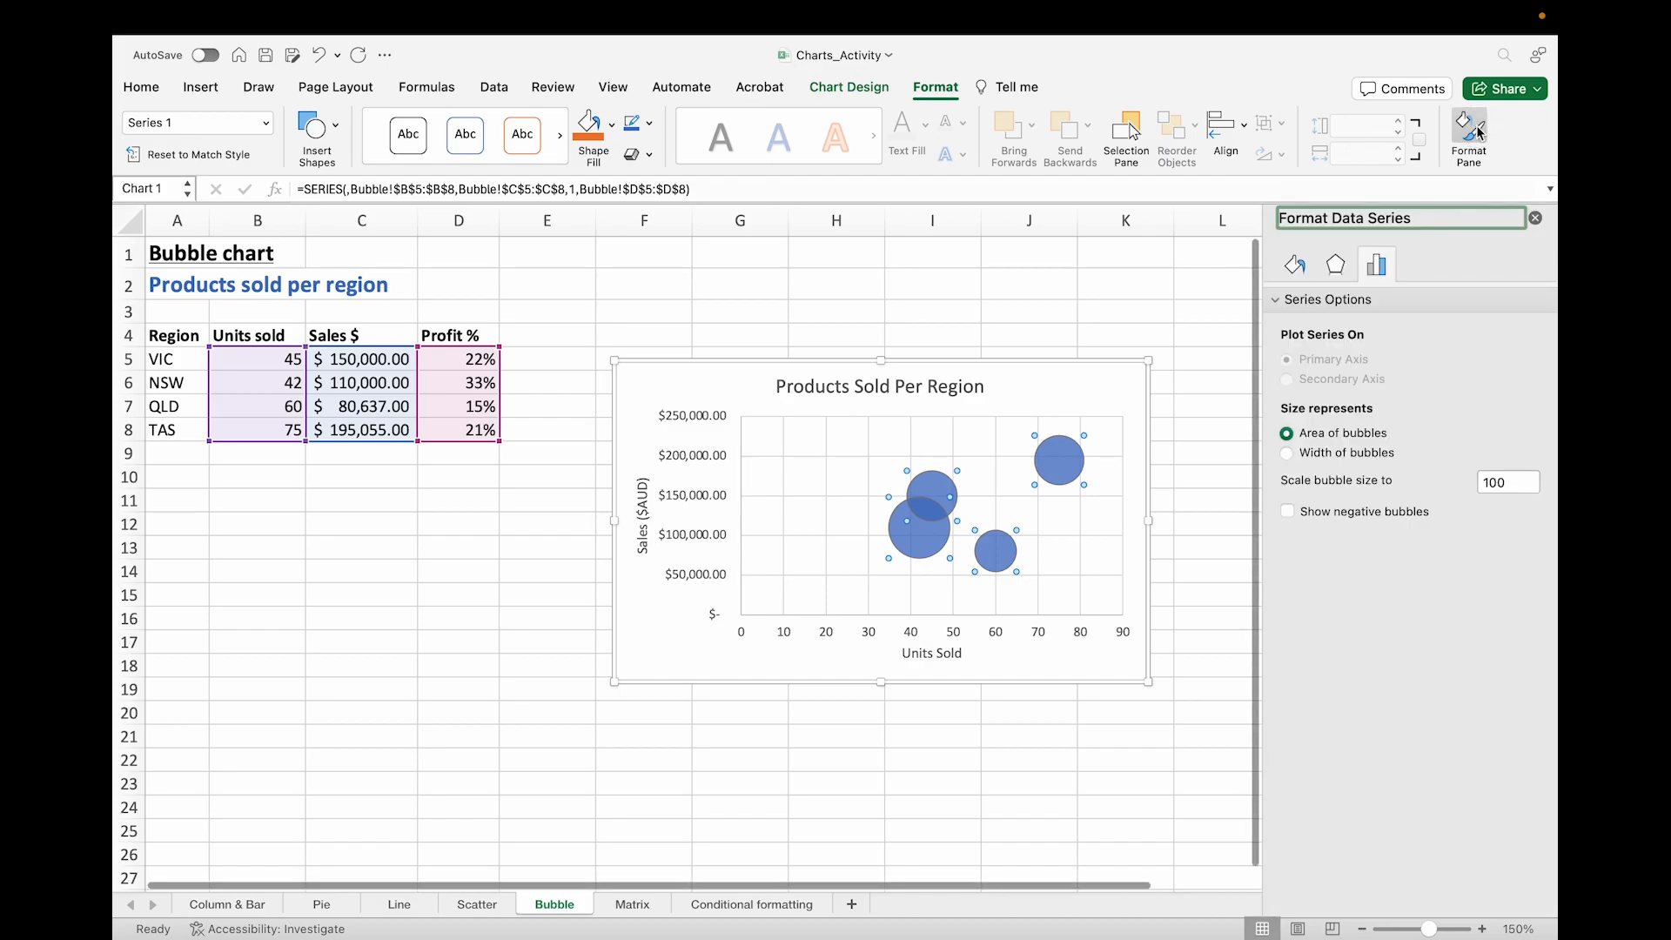
Step: Set the bubble size to represent width of bubbles and scale the bubble size to 75
click(1334, 454)
click(1336, 434)
click(1337, 452)
click(1335, 435)
click(1337, 452)
click(1336, 435)
click(1338, 454)
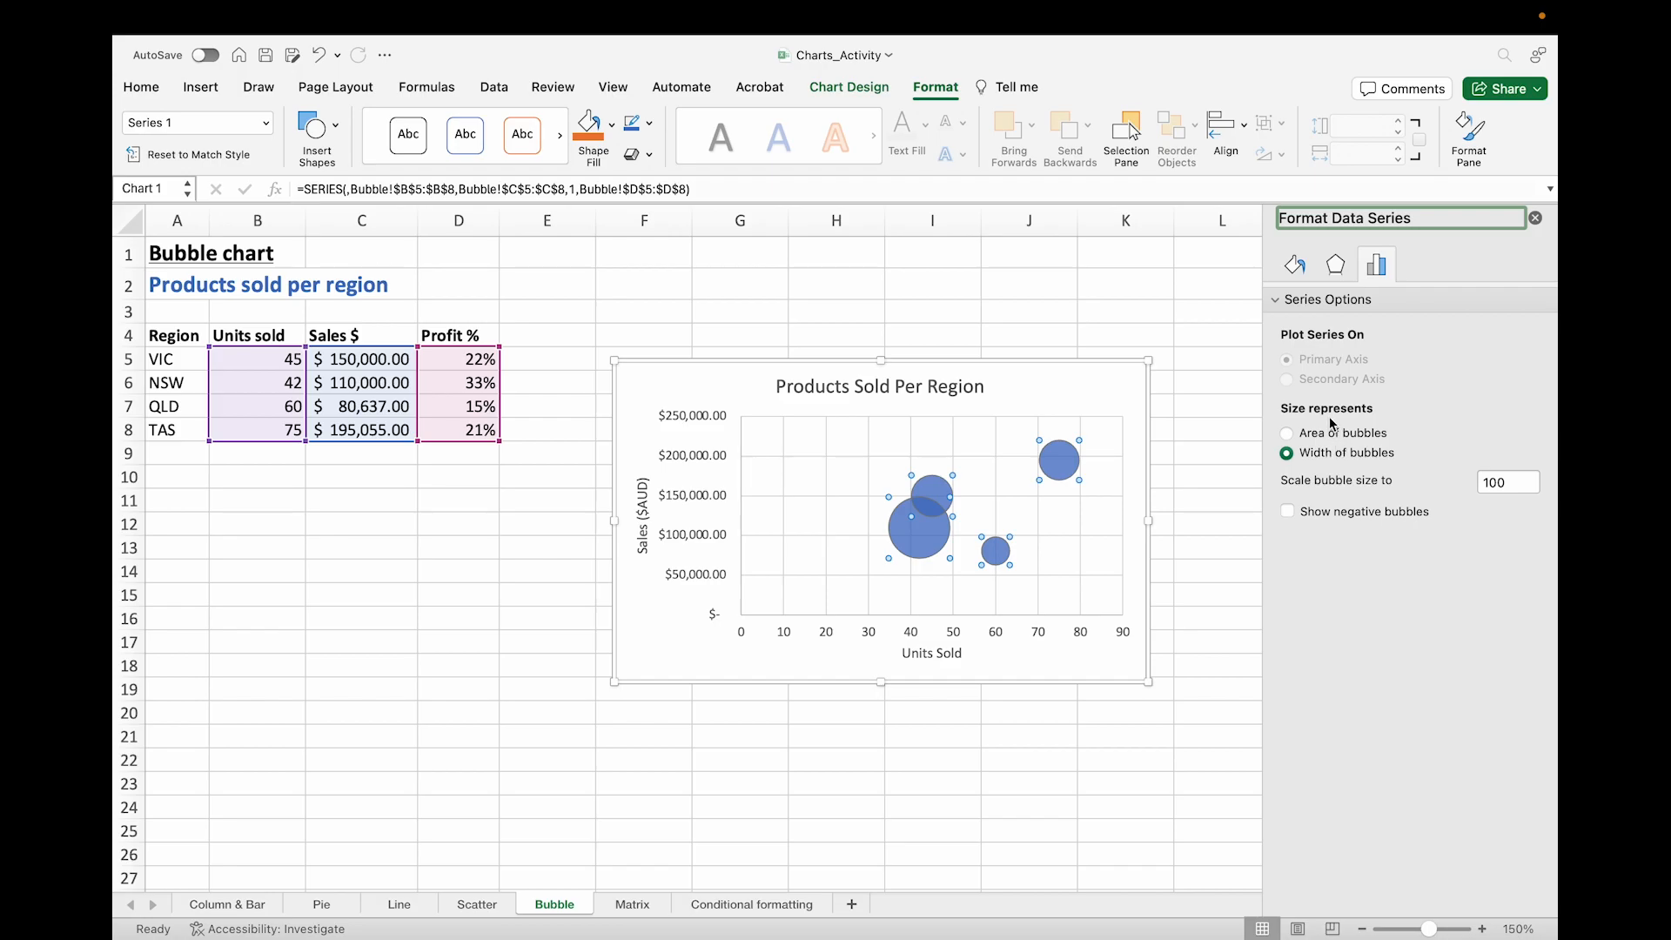
click(1514, 484)
key(BackSpace)
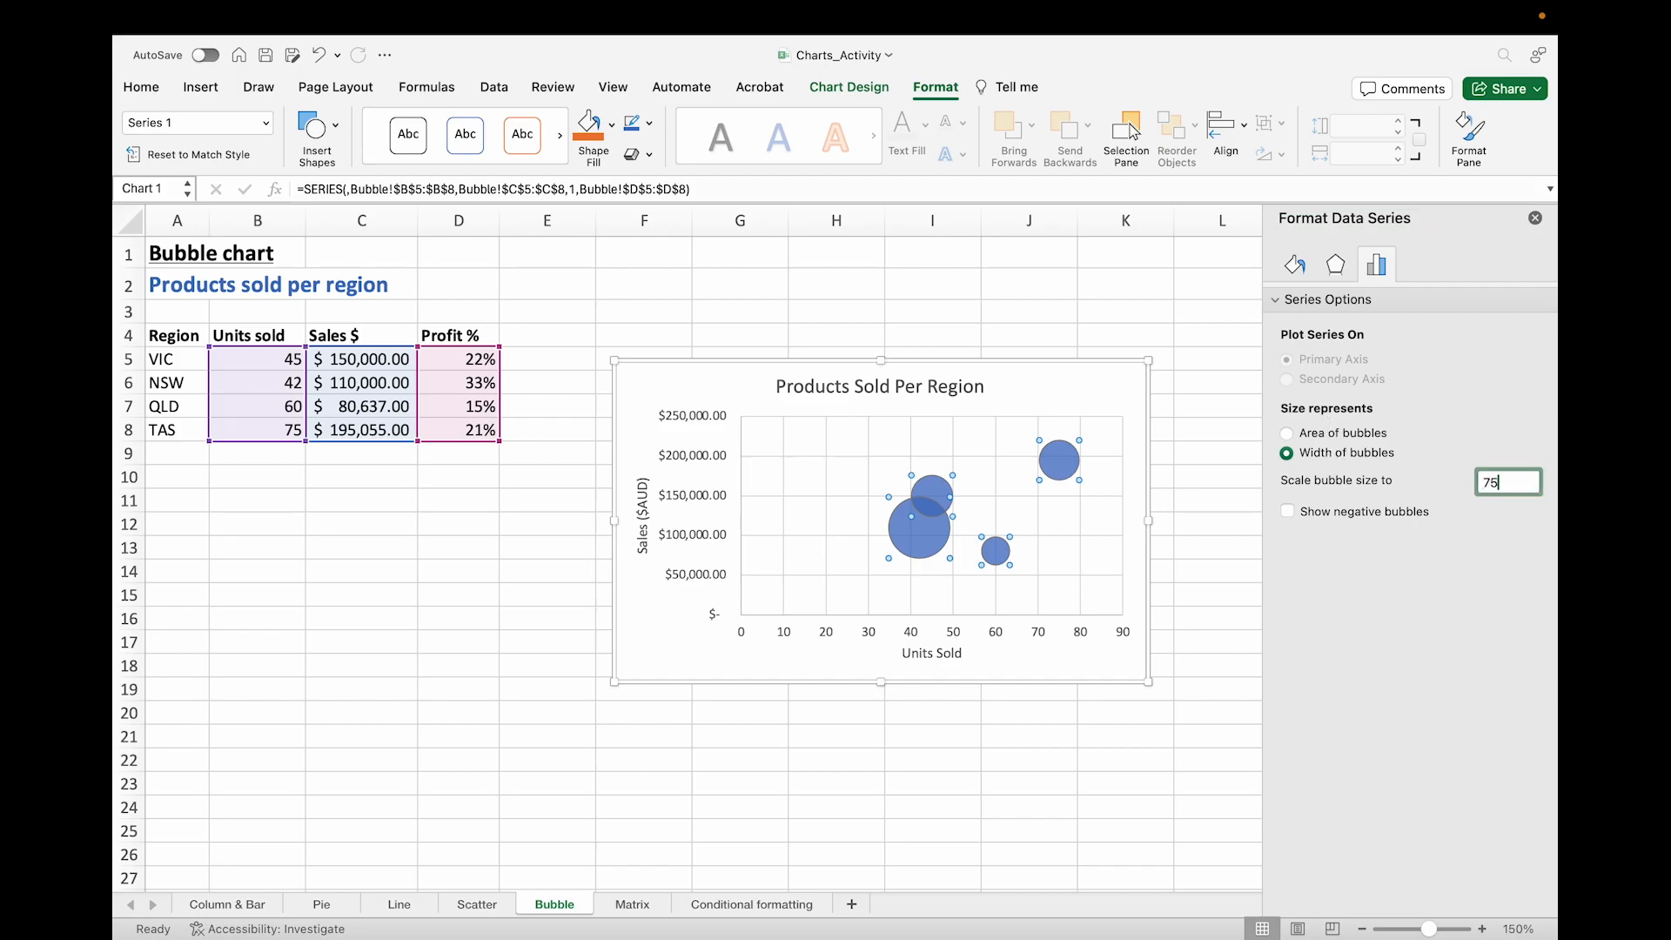
text(75)
key(Return)
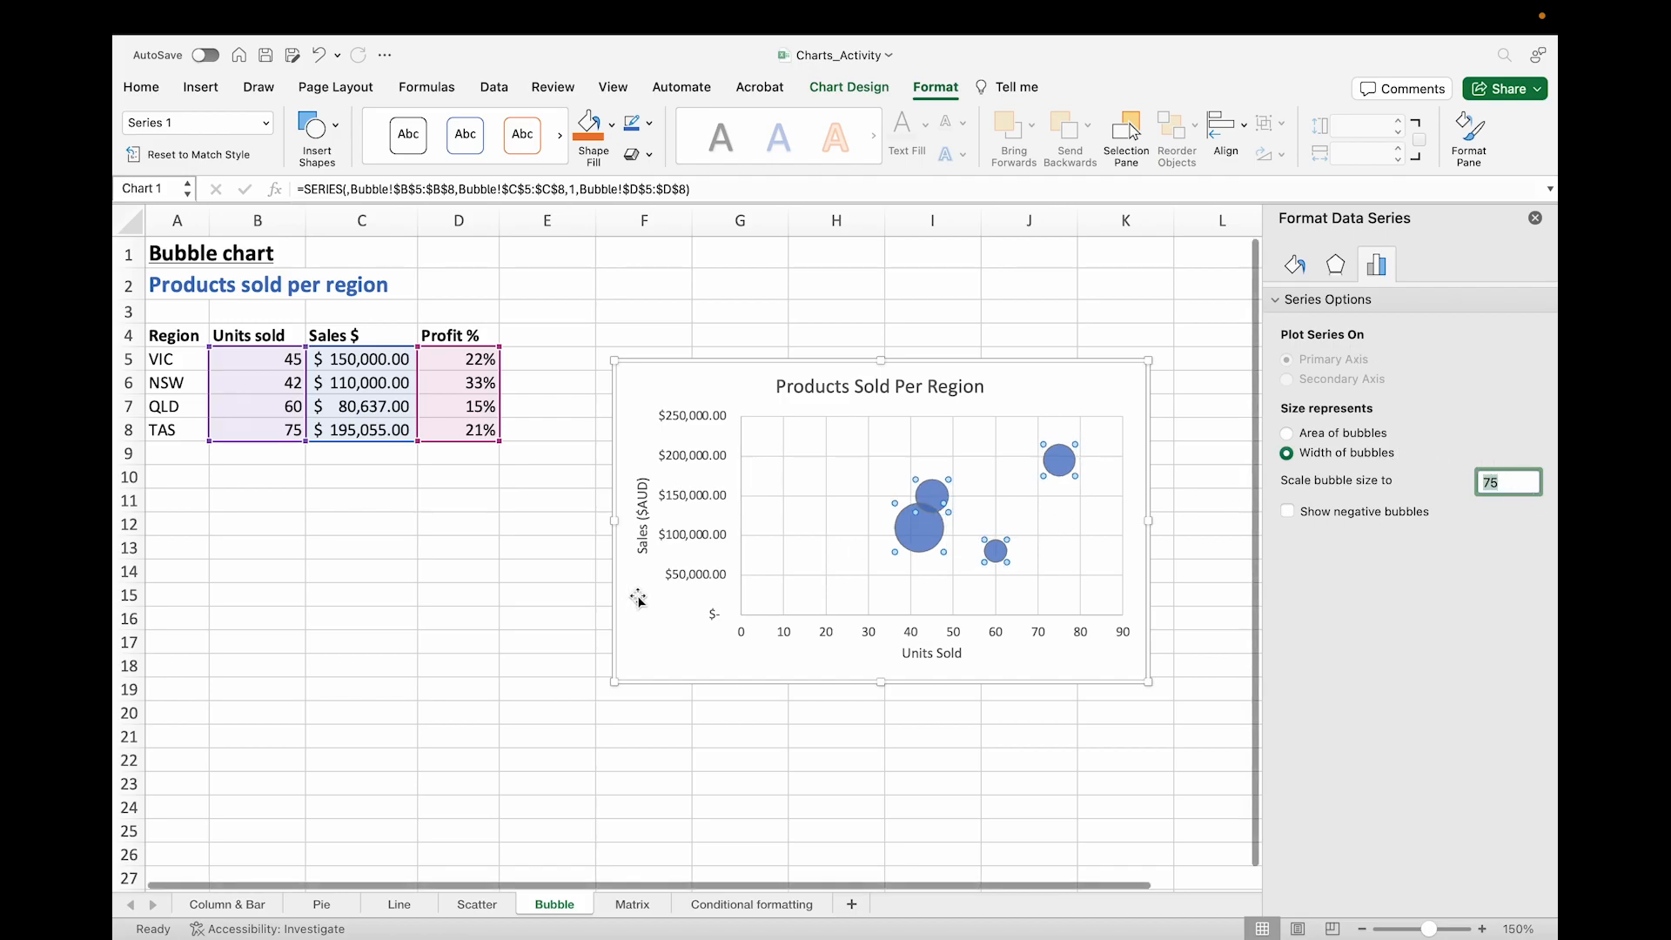
Step: Enlarge the chart by dragging out its lower-left and upper-right corners
drag(612, 682, 521, 723)
drag(1149, 360, 1166, 338)
Step: Scale the bubble size of the bubble series to 50
click(889, 494)
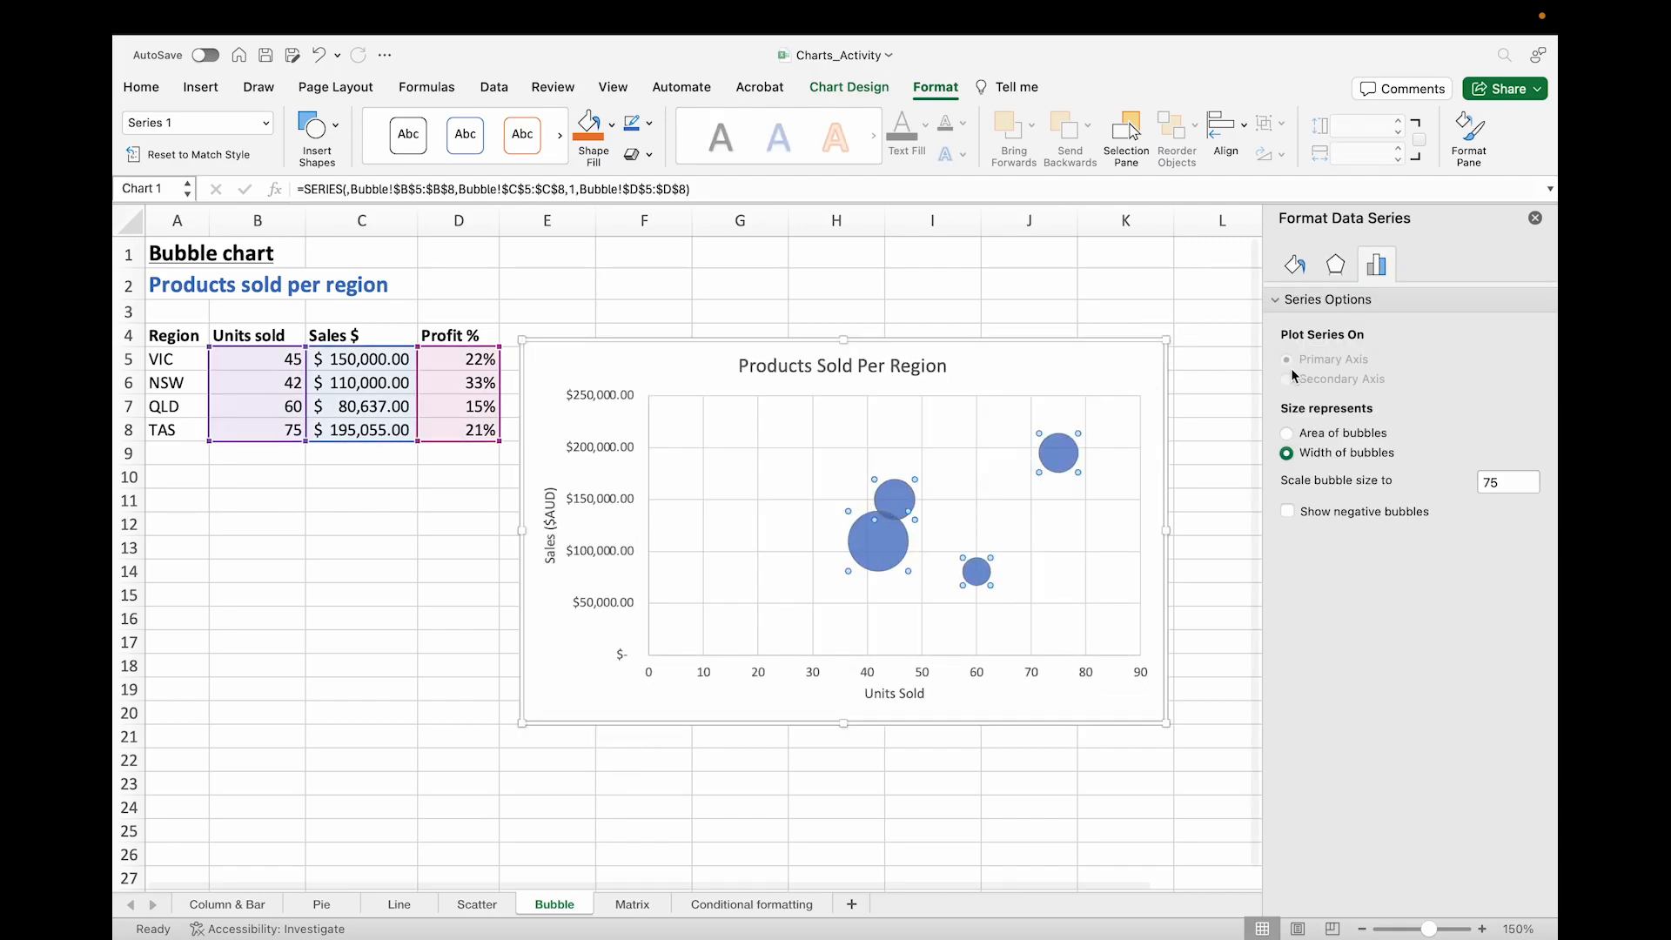
click(1512, 482)
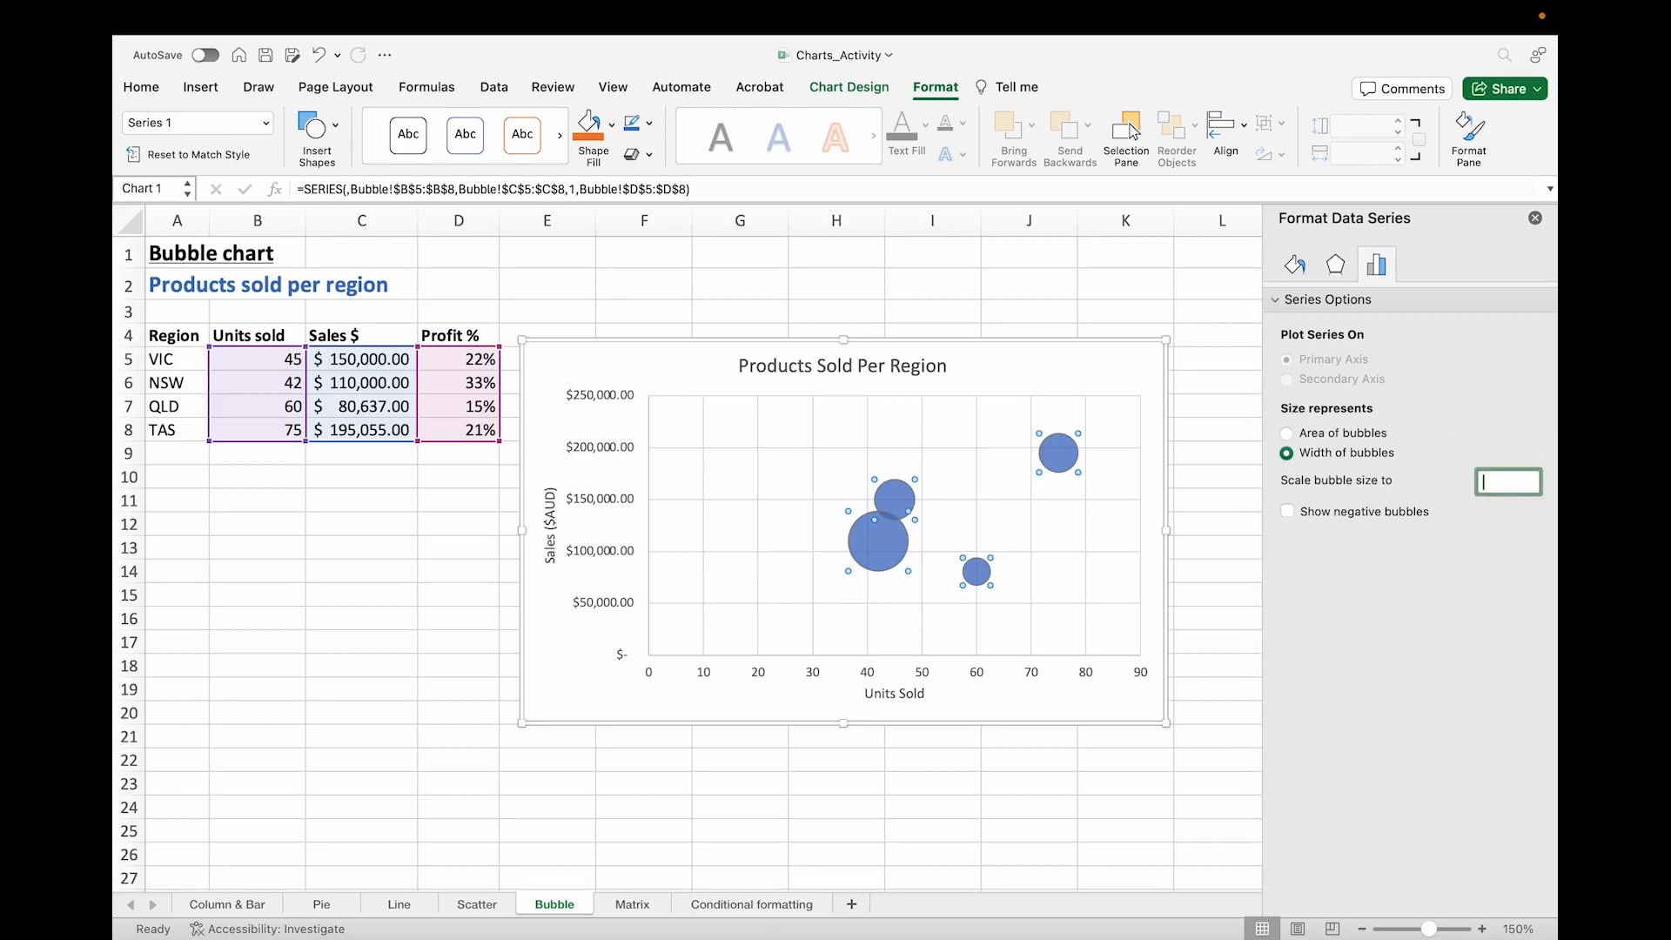
text(50)
key(Return)
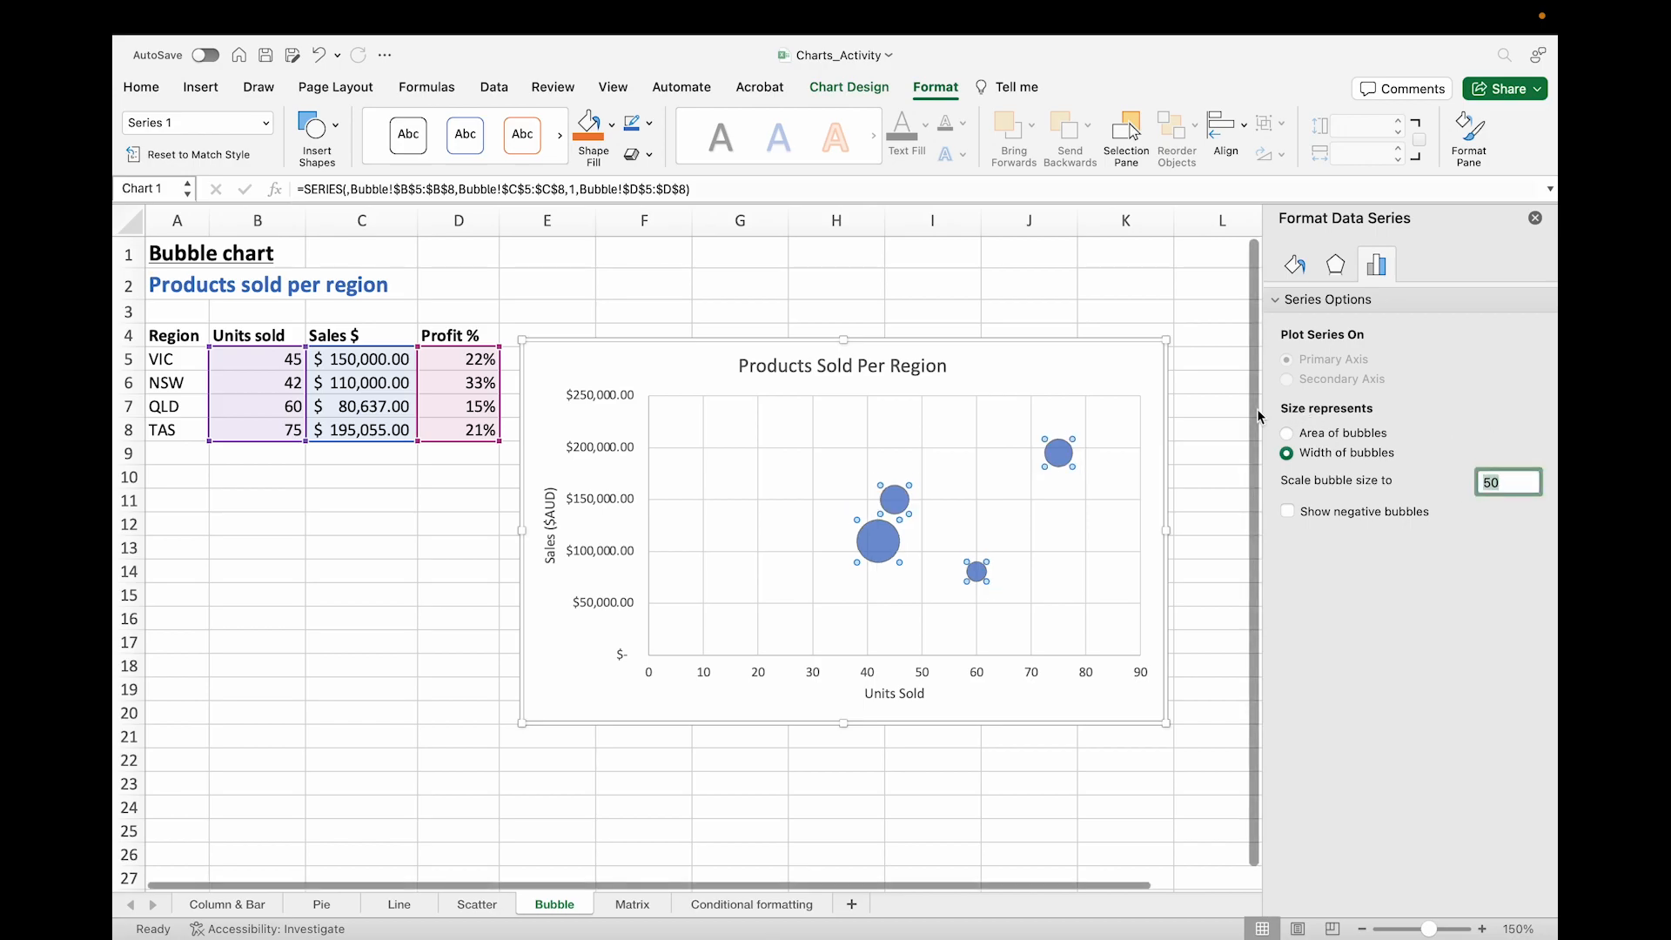
Step: Turn on Vary colours by point in the bubble series' fill settings
click(1301, 267)
click(1293, 300)
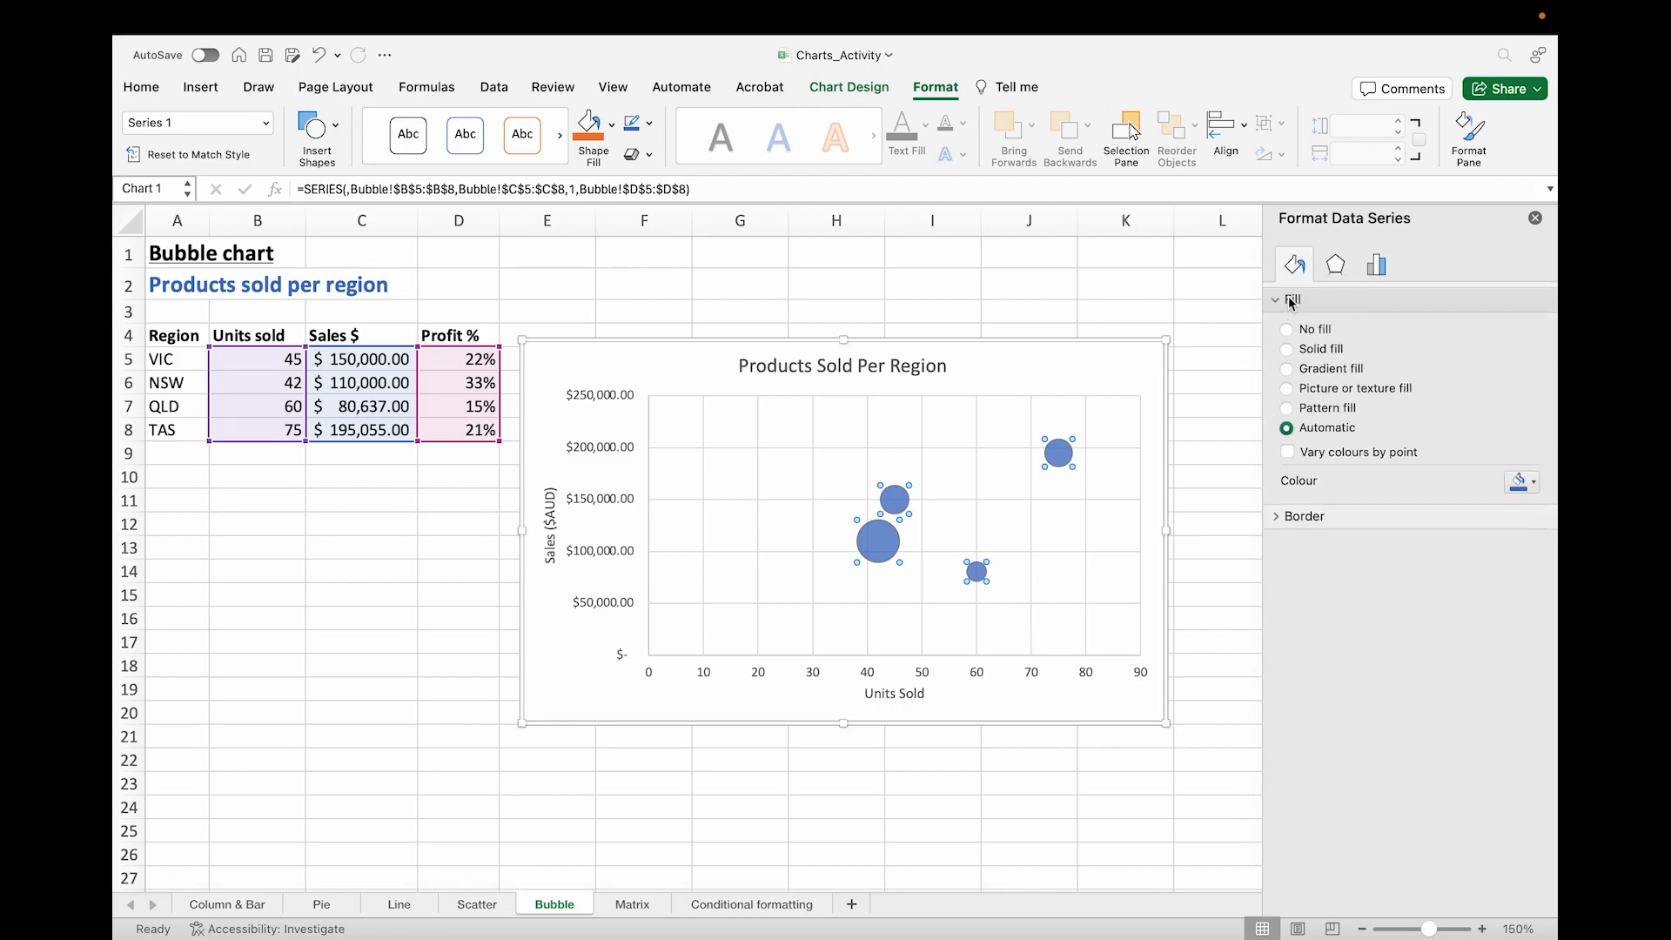
click(1289, 452)
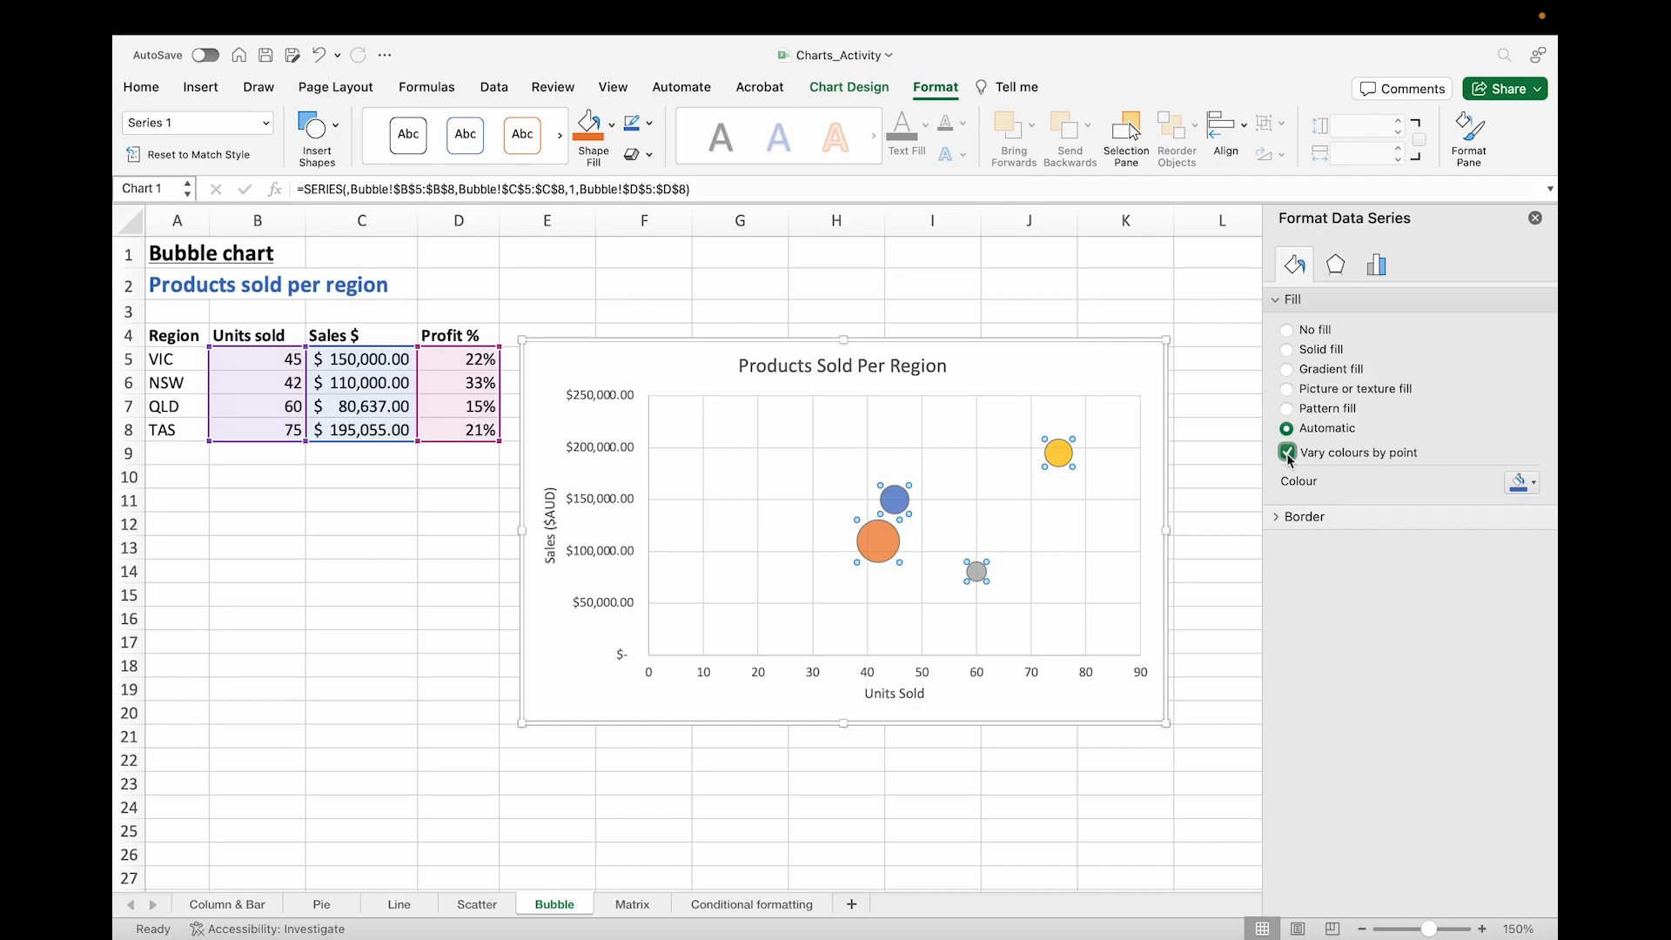
Step: Recolour the VIC bubble with the green theme colour, then deselect the chart
click(892, 505)
click(1519, 484)
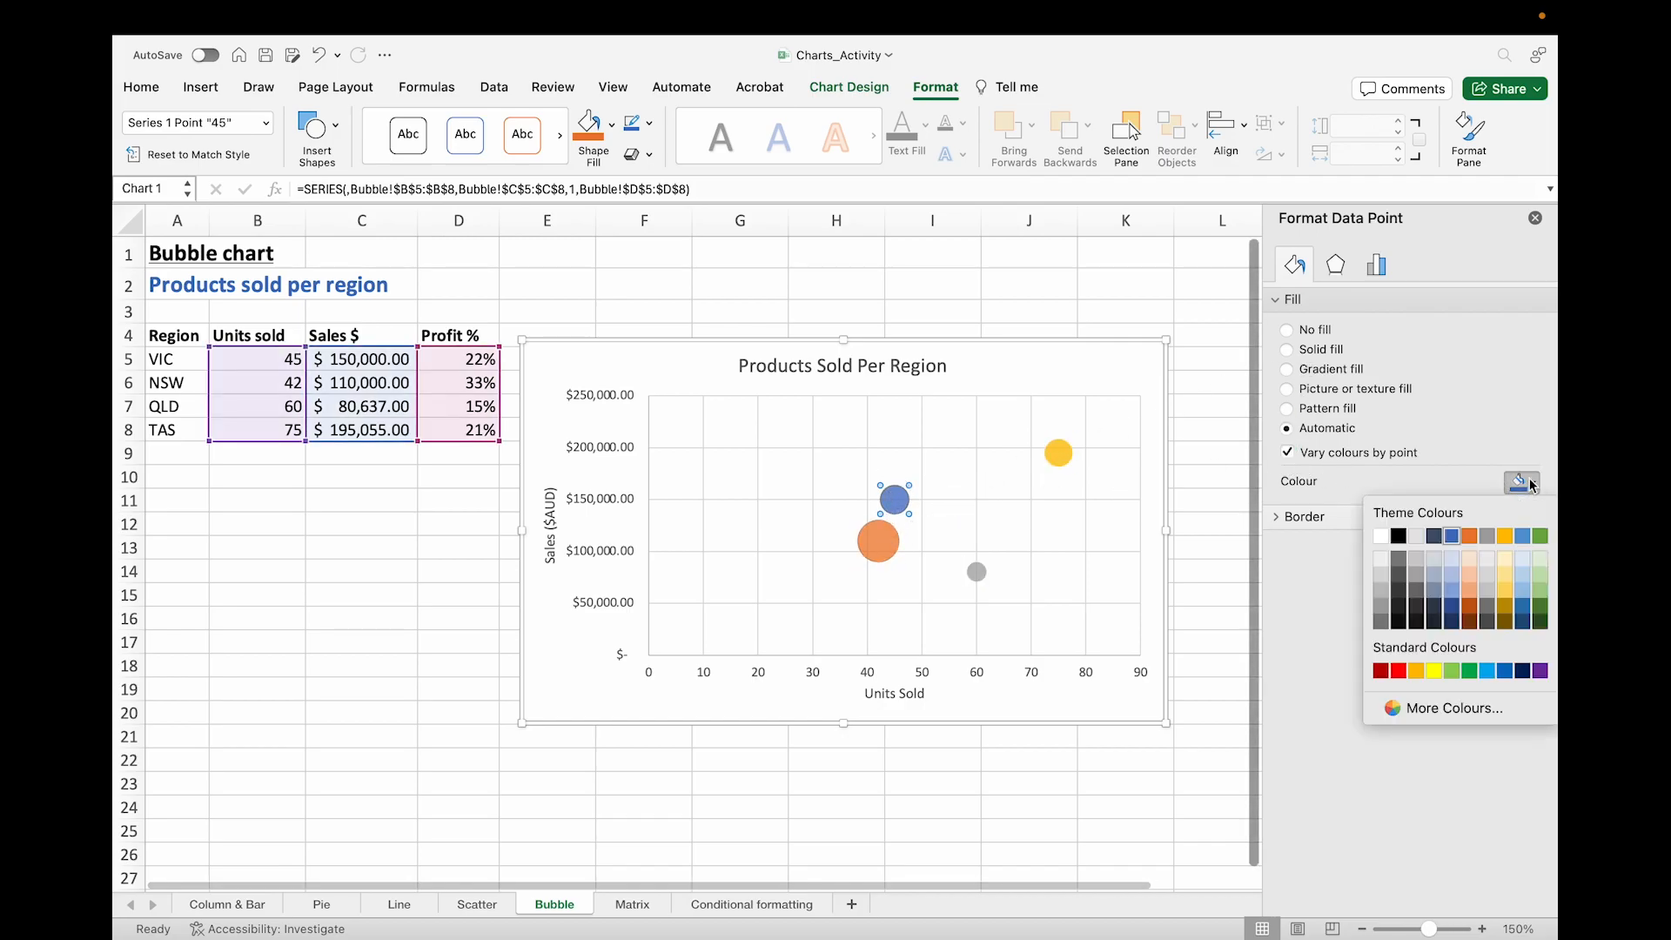
click(1539, 535)
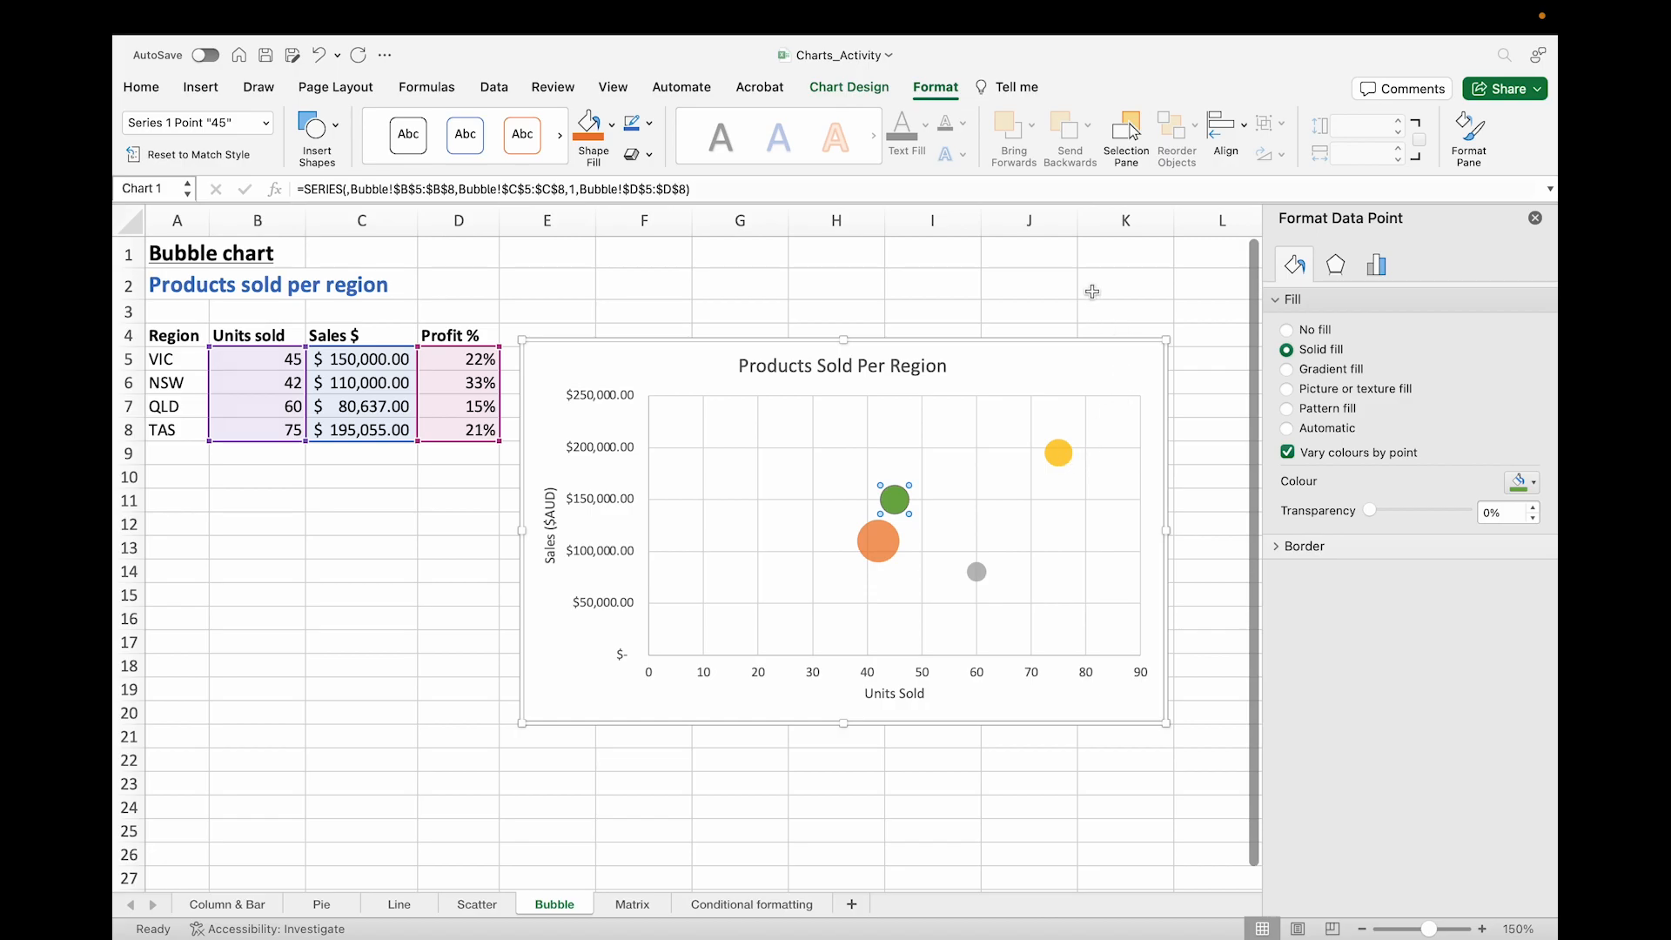
click(1093, 287)
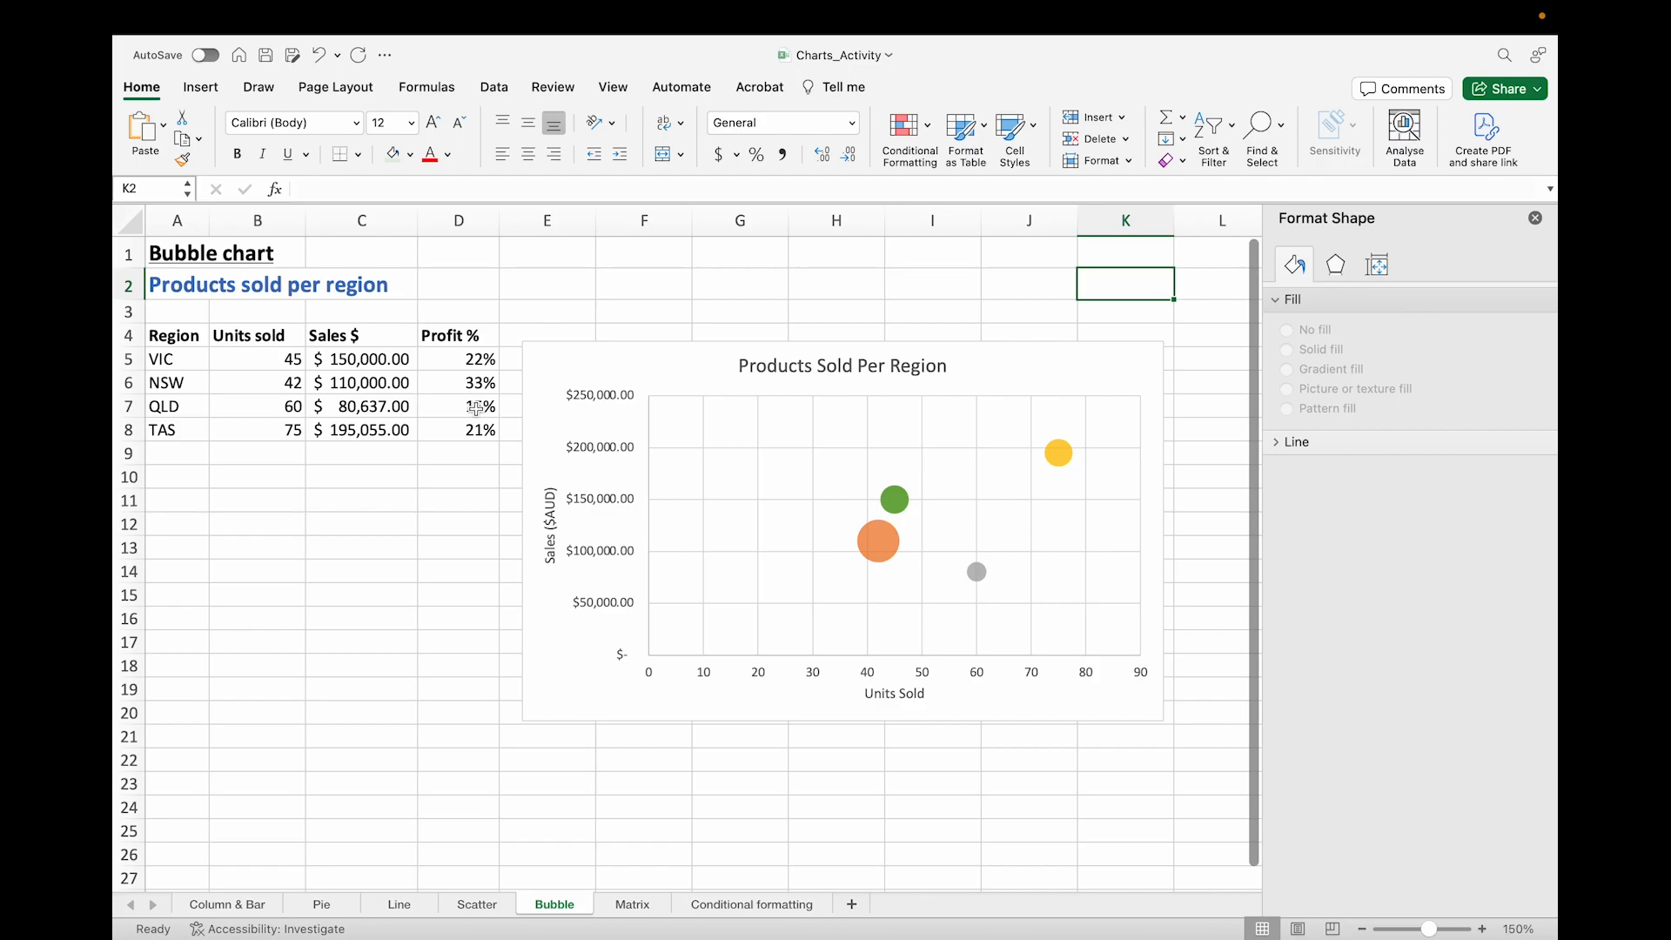
Step: Add data labels to the bubble series and open More Data Label Options
click(884, 541)
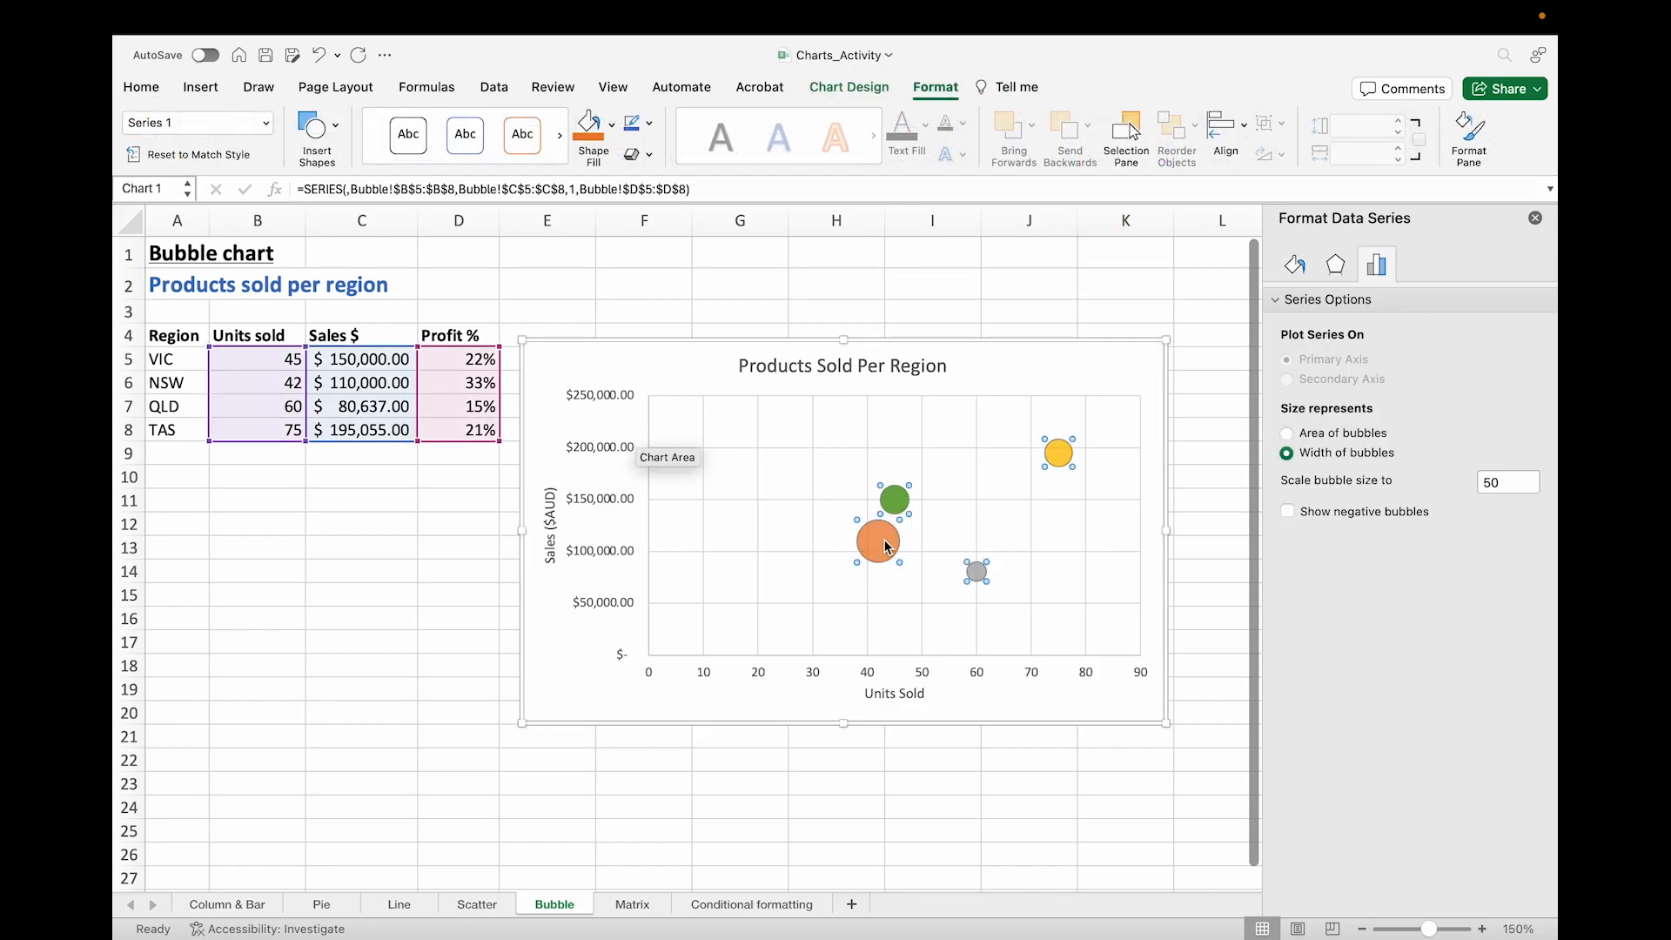
click(848, 87)
click(166, 129)
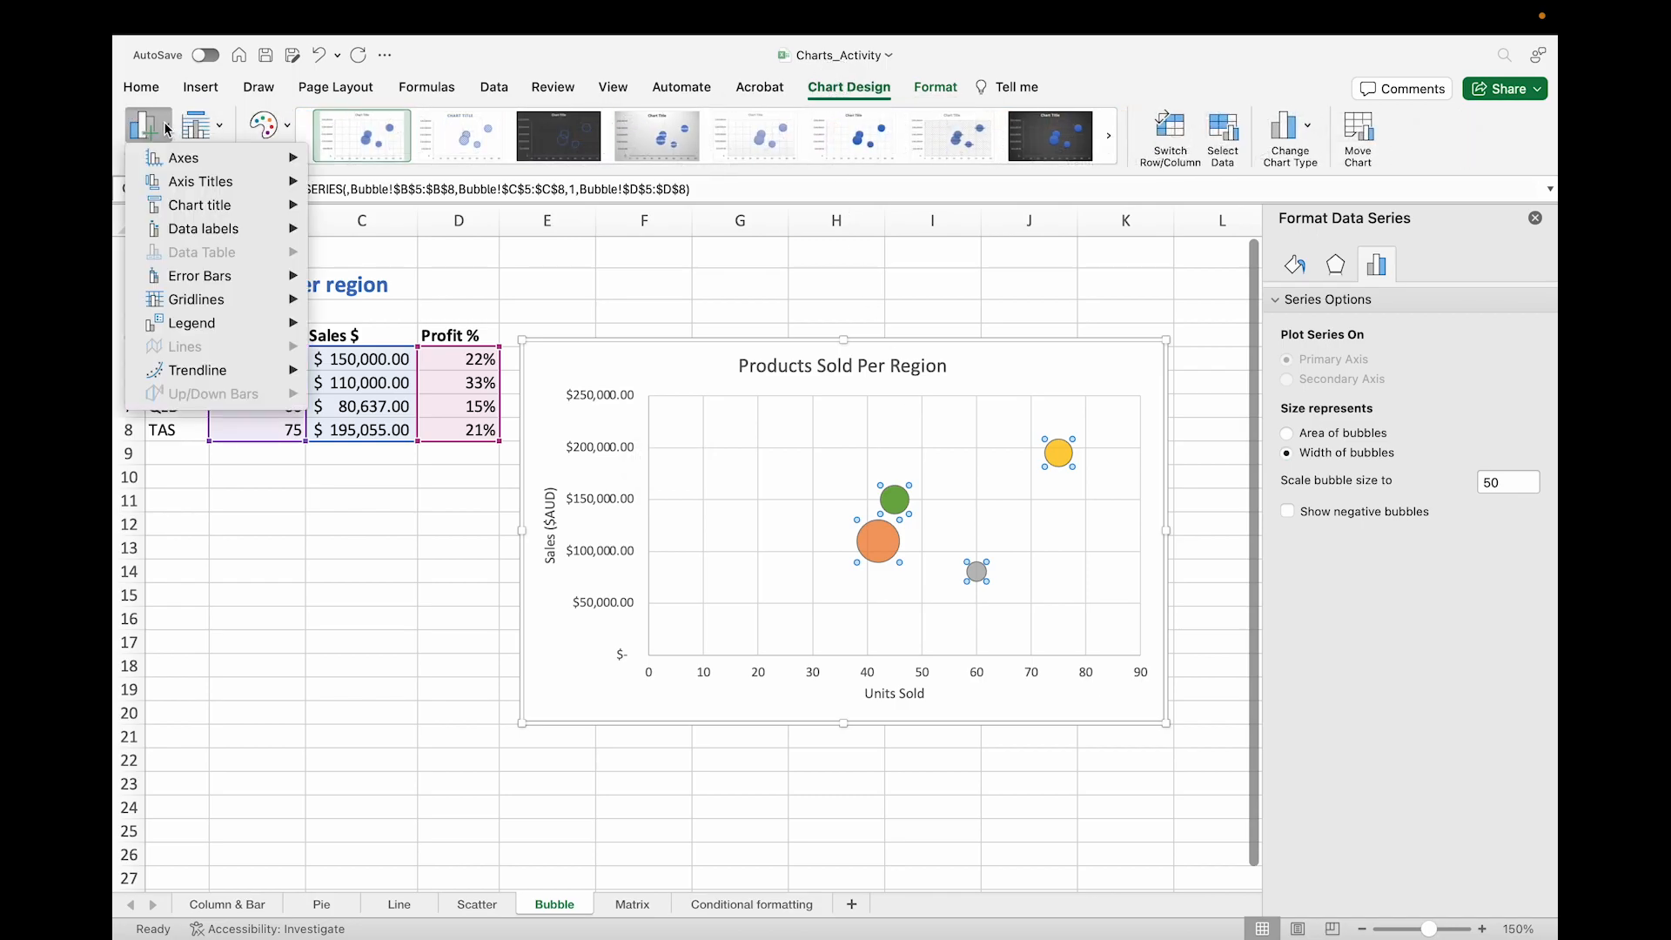
mouse_move(208, 233)
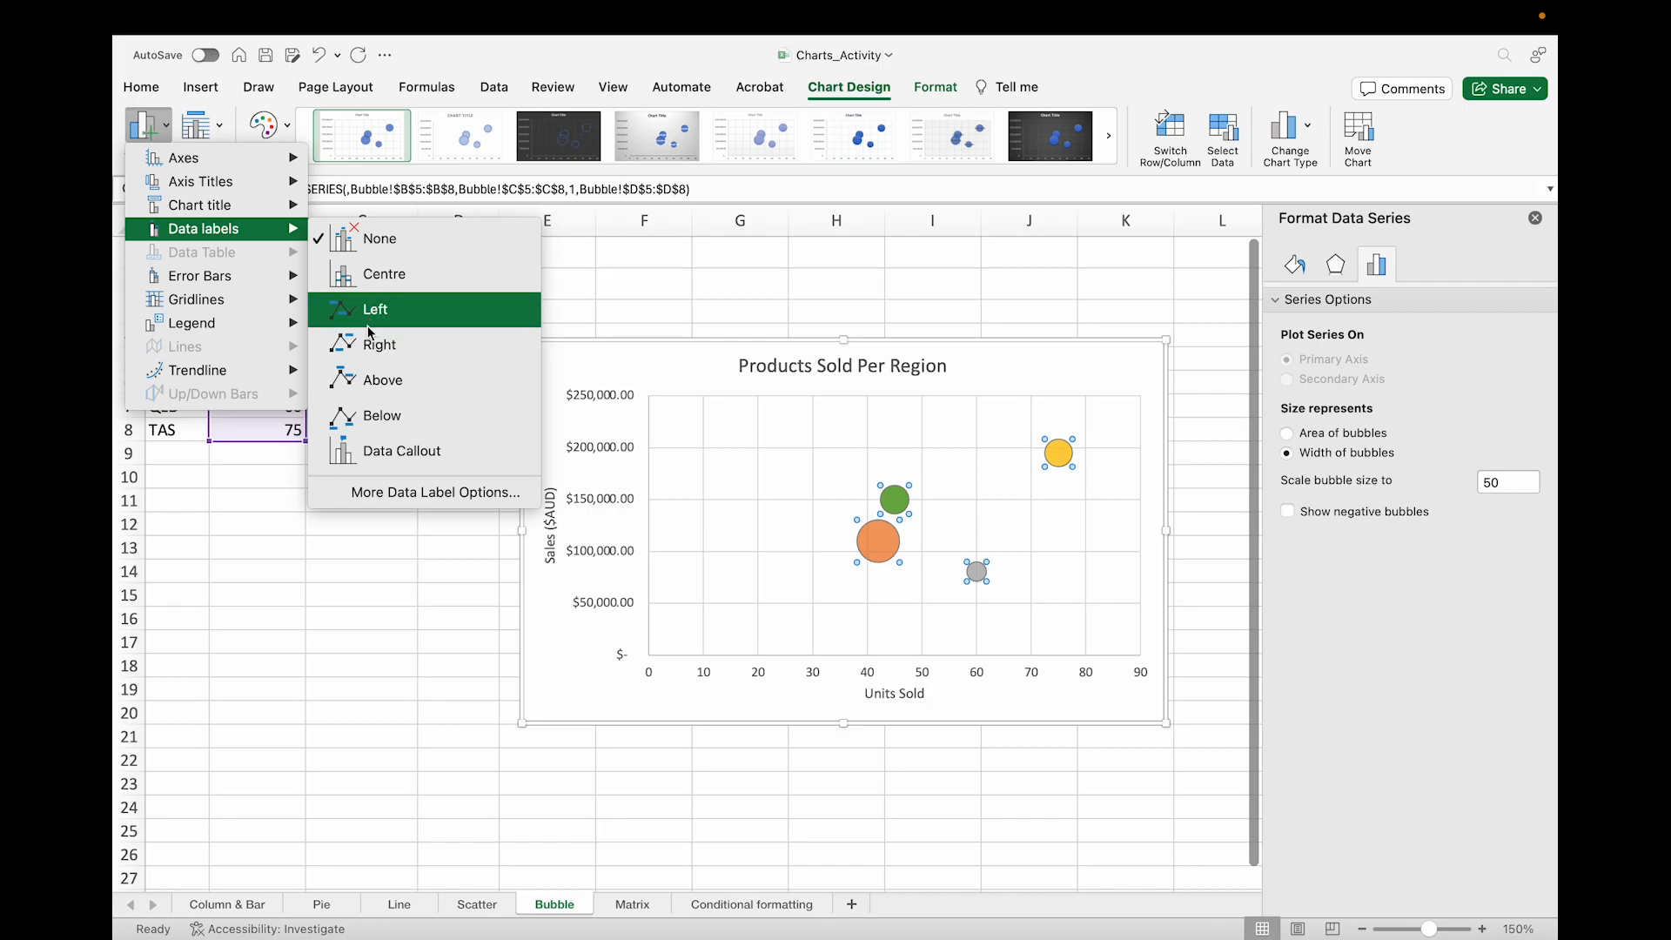
click(419, 493)
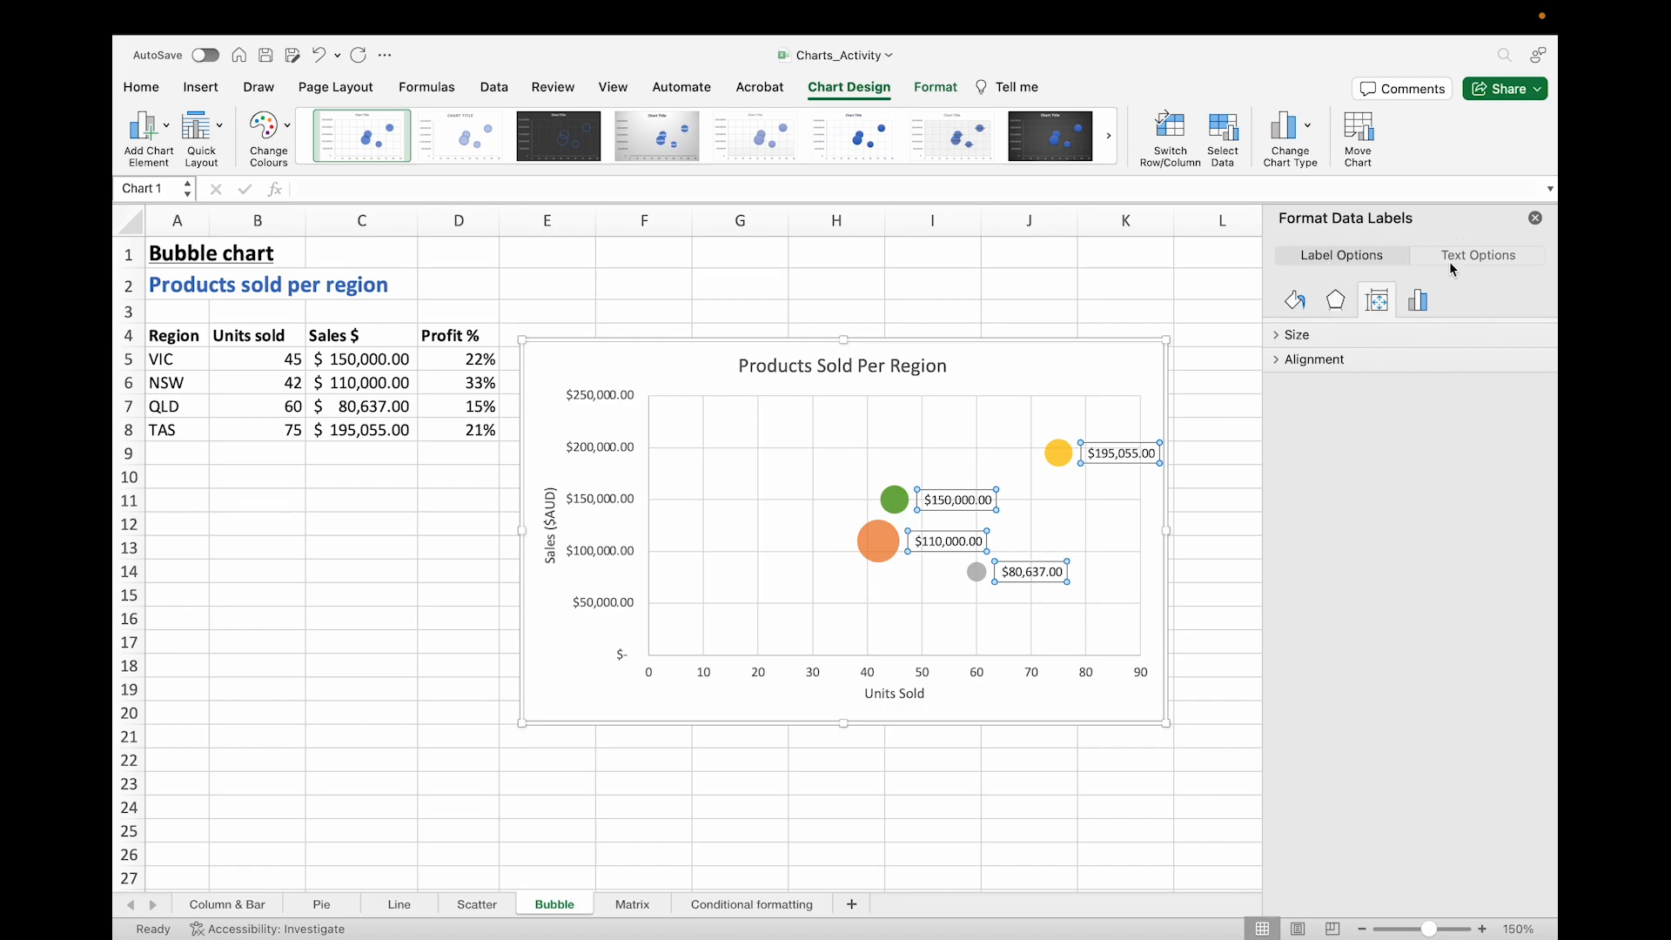
Step: Set the data labels to show Bubble Size instead of Y Value
click(1356, 260)
click(1419, 304)
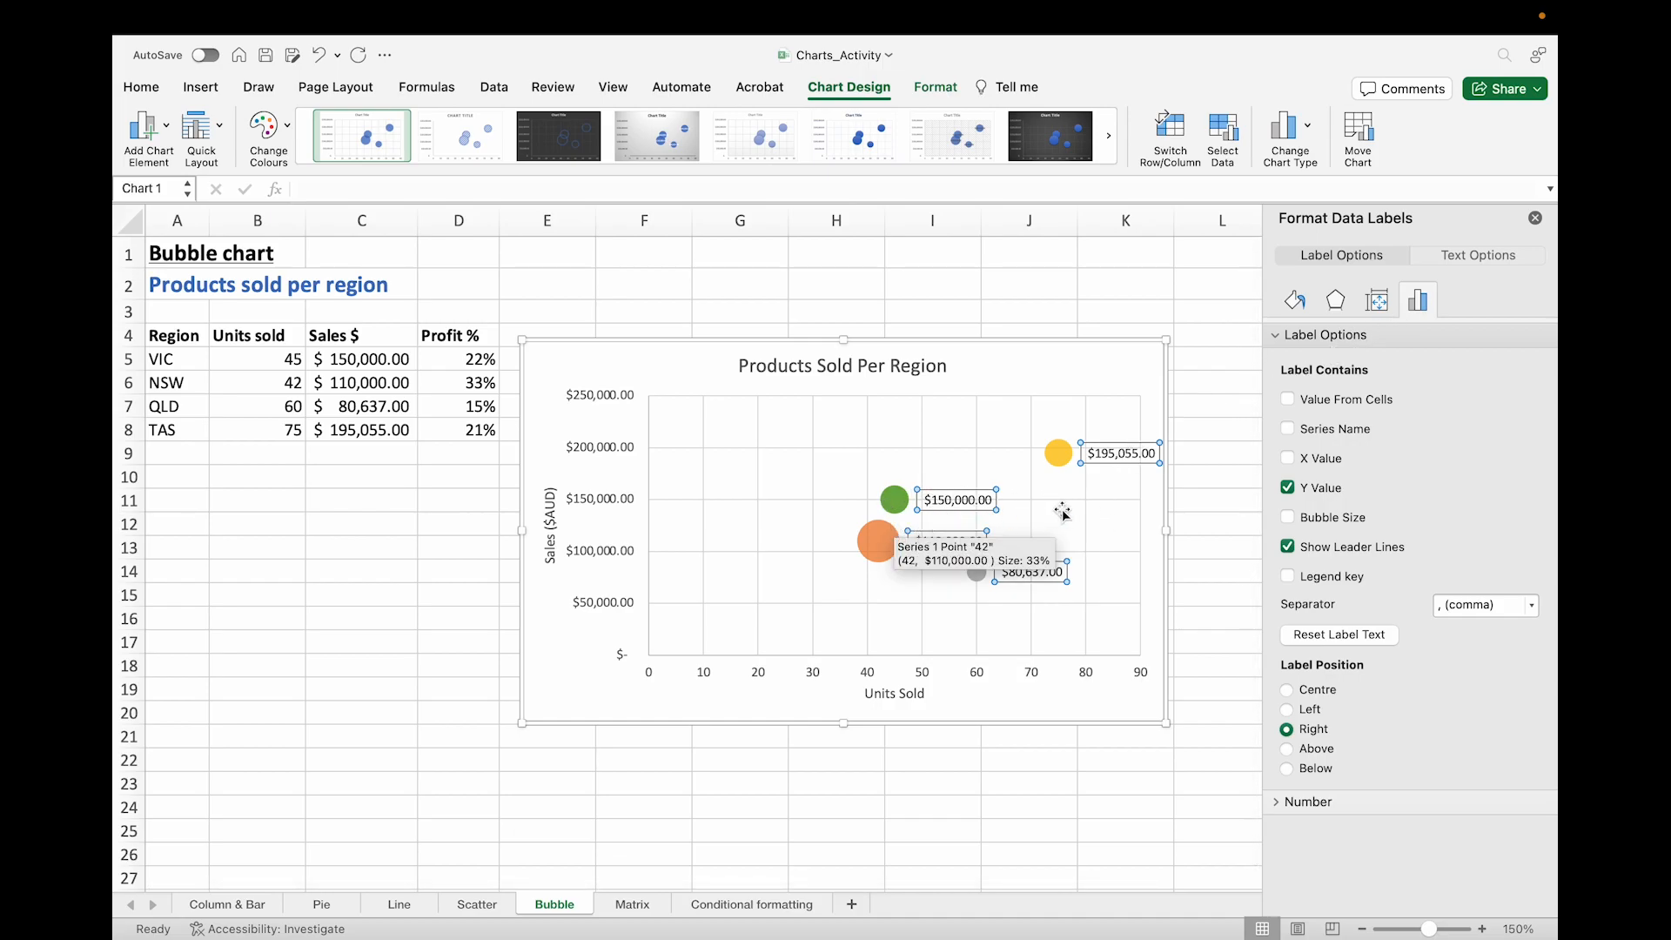
click(1291, 488)
click(1288, 518)
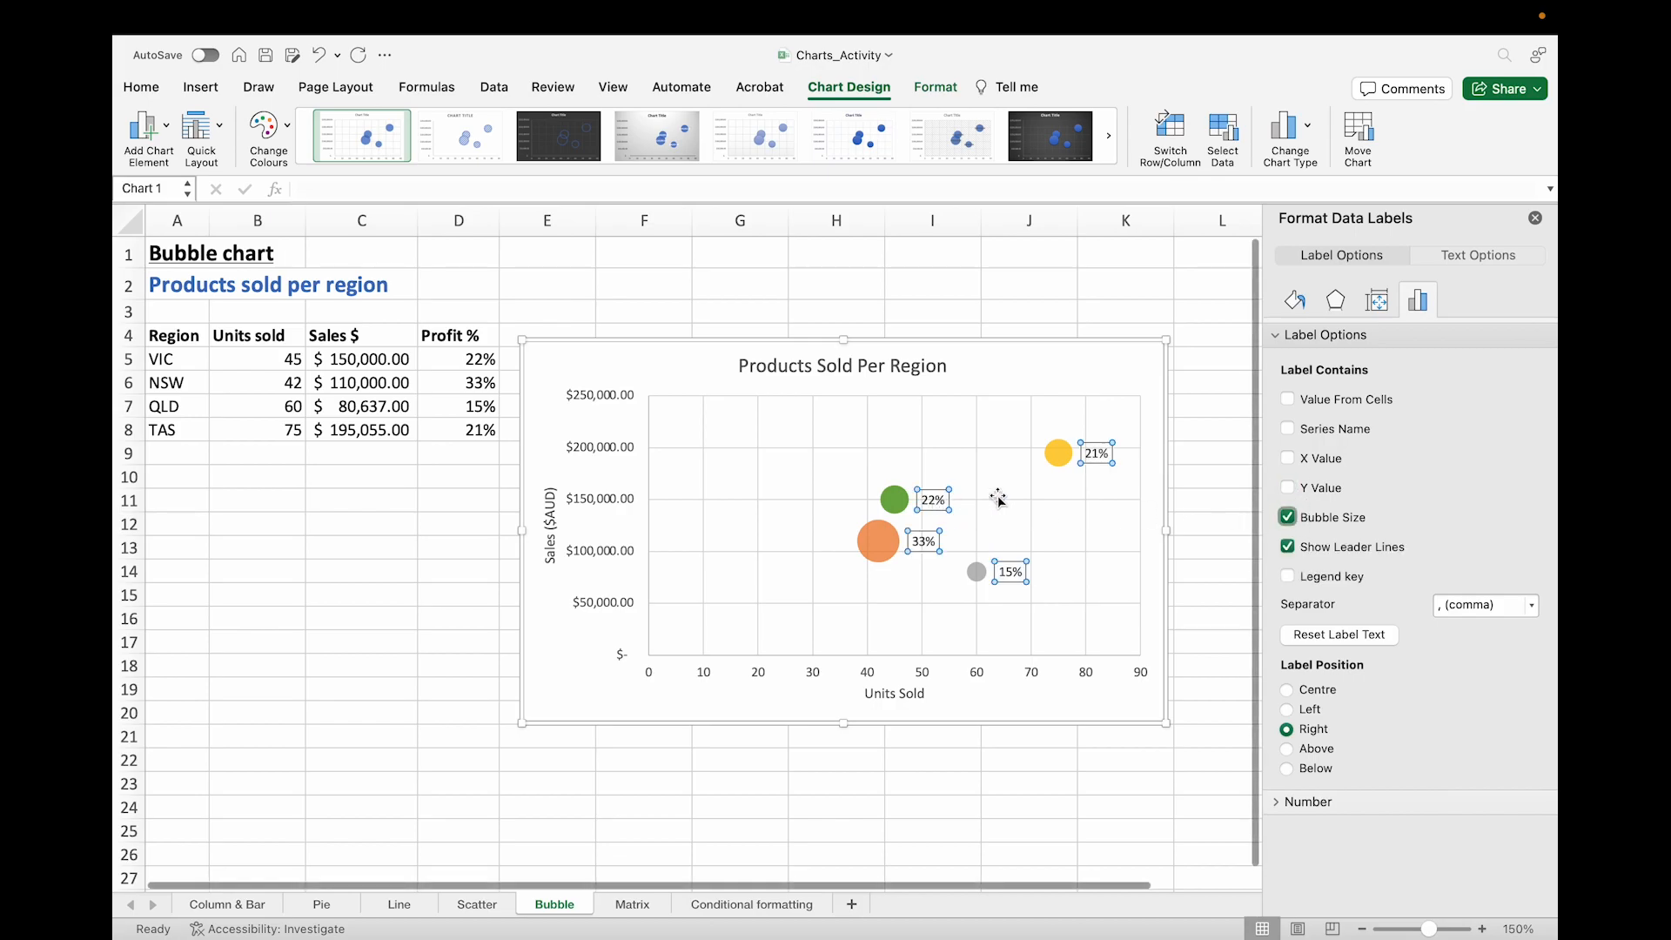
Step: Add Value From Cells to the labels using the region names in A5:A8
mouse_move(911, 539)
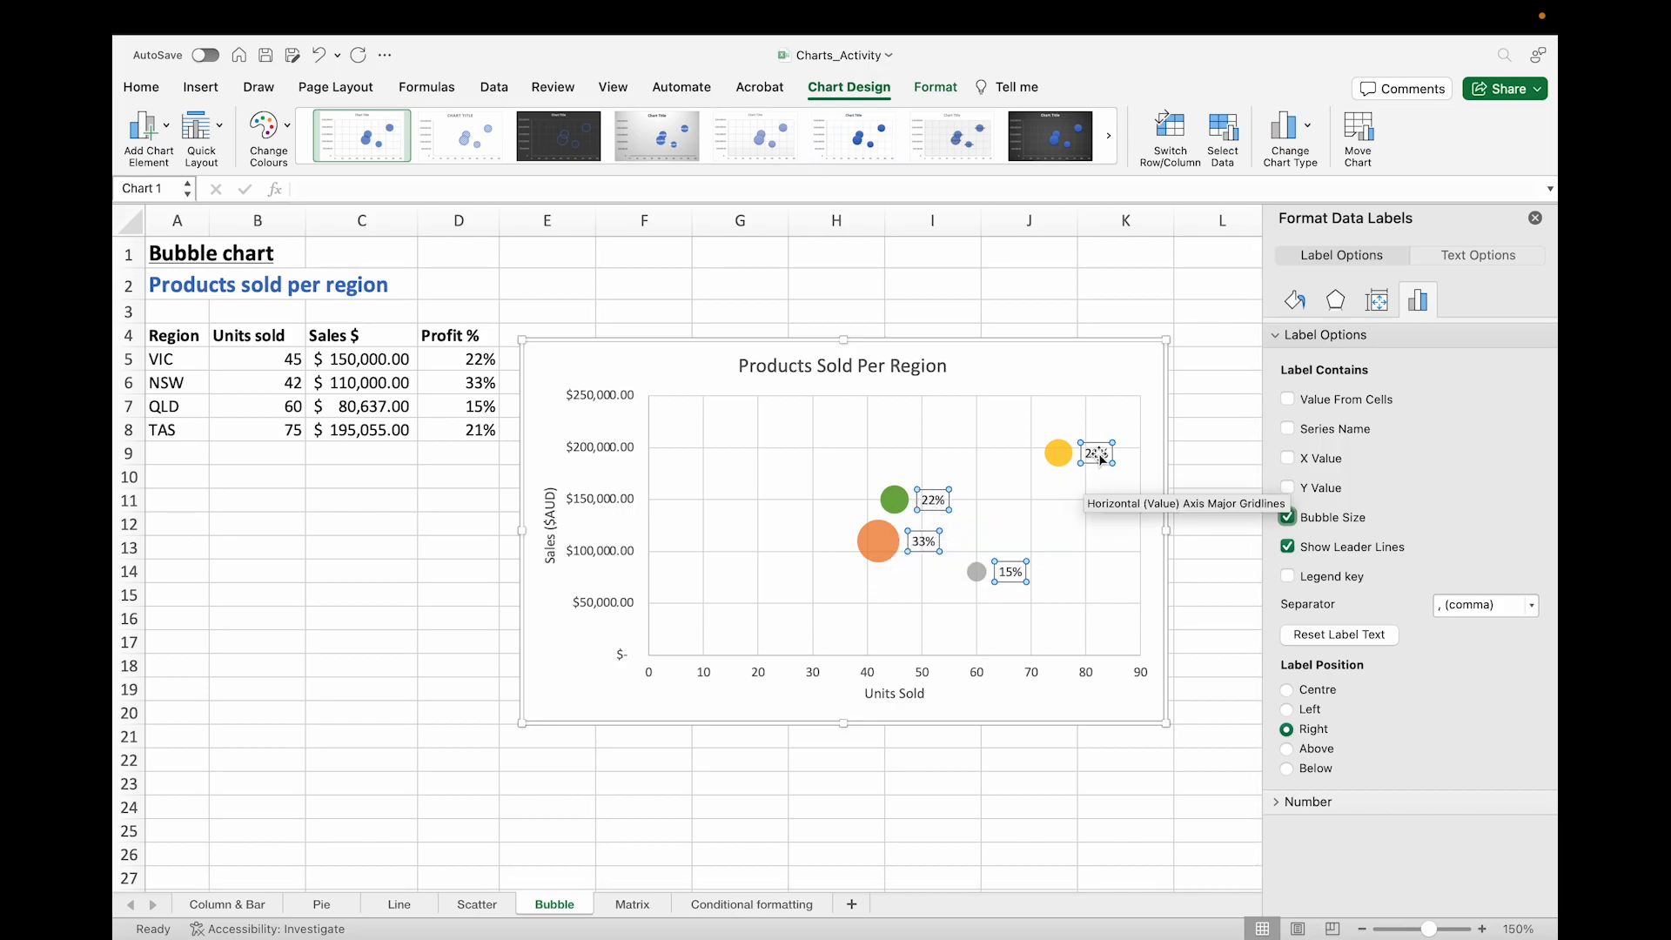
click(1292, 401)
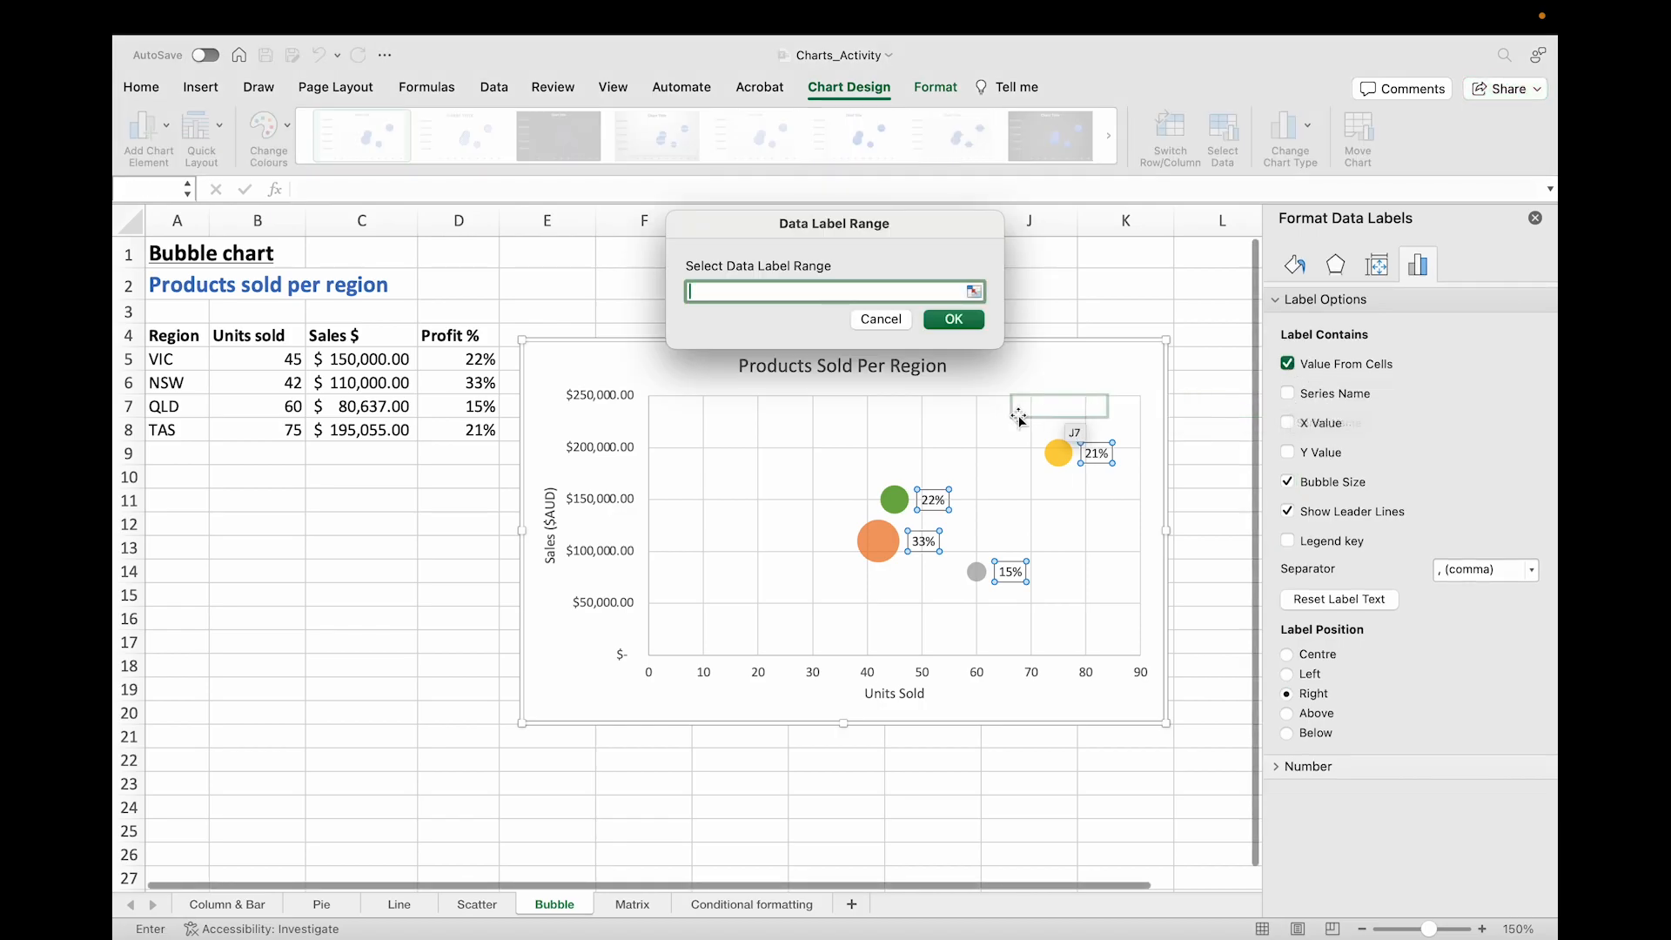
drag(187, 358, 170, 428)
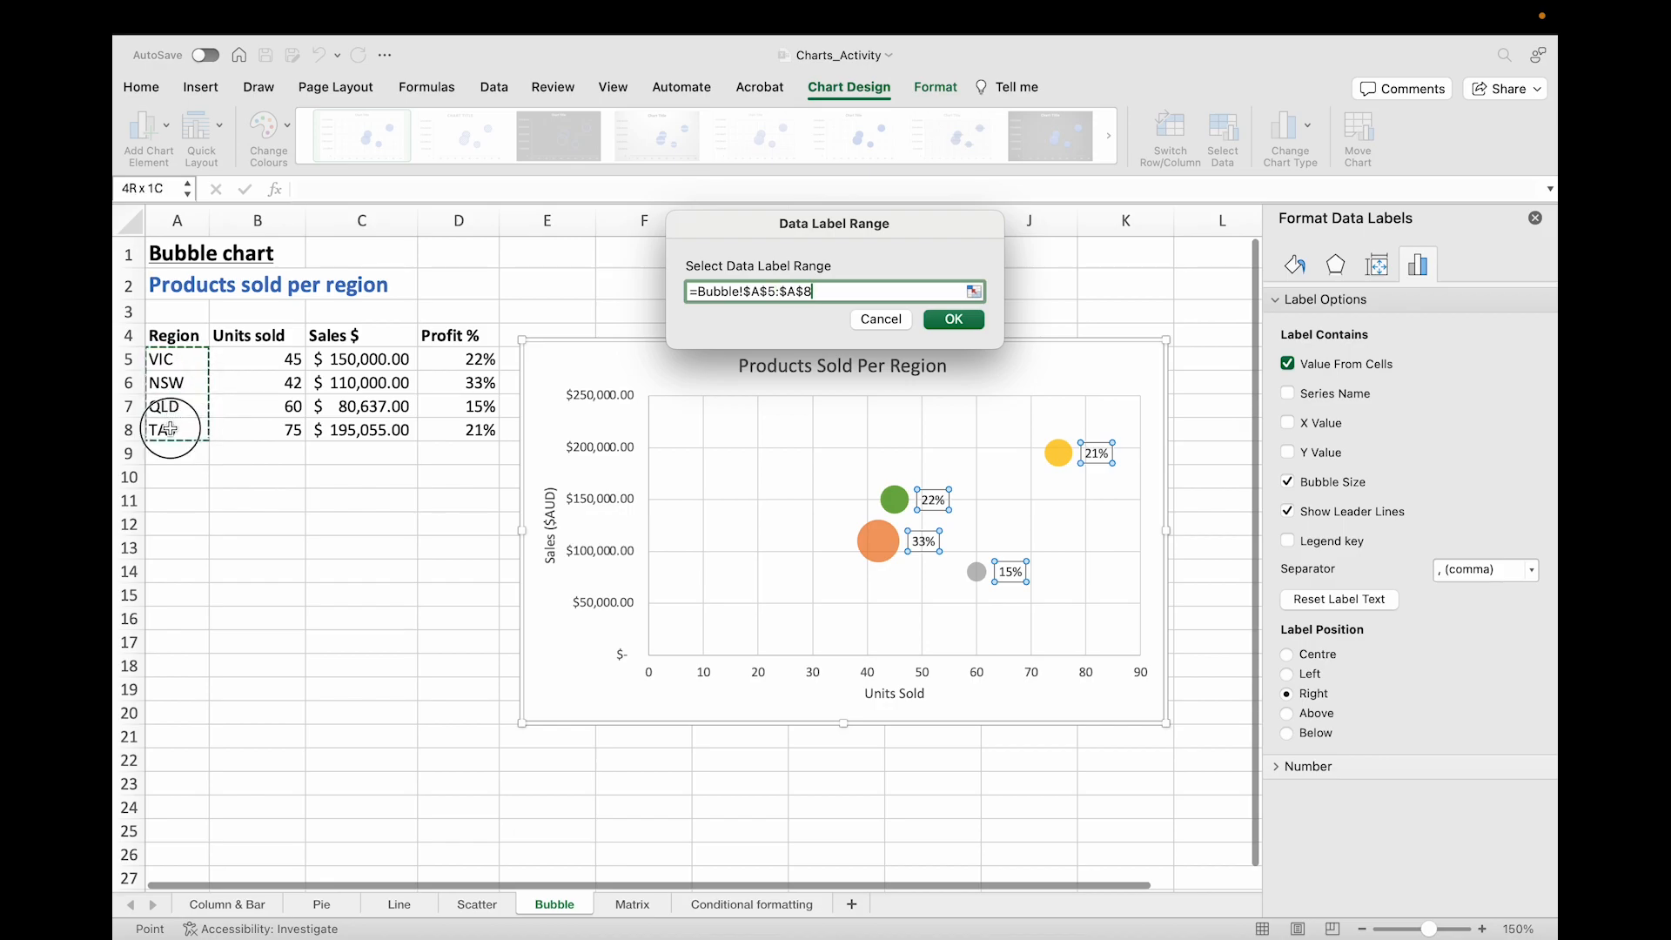
click(954, 320)
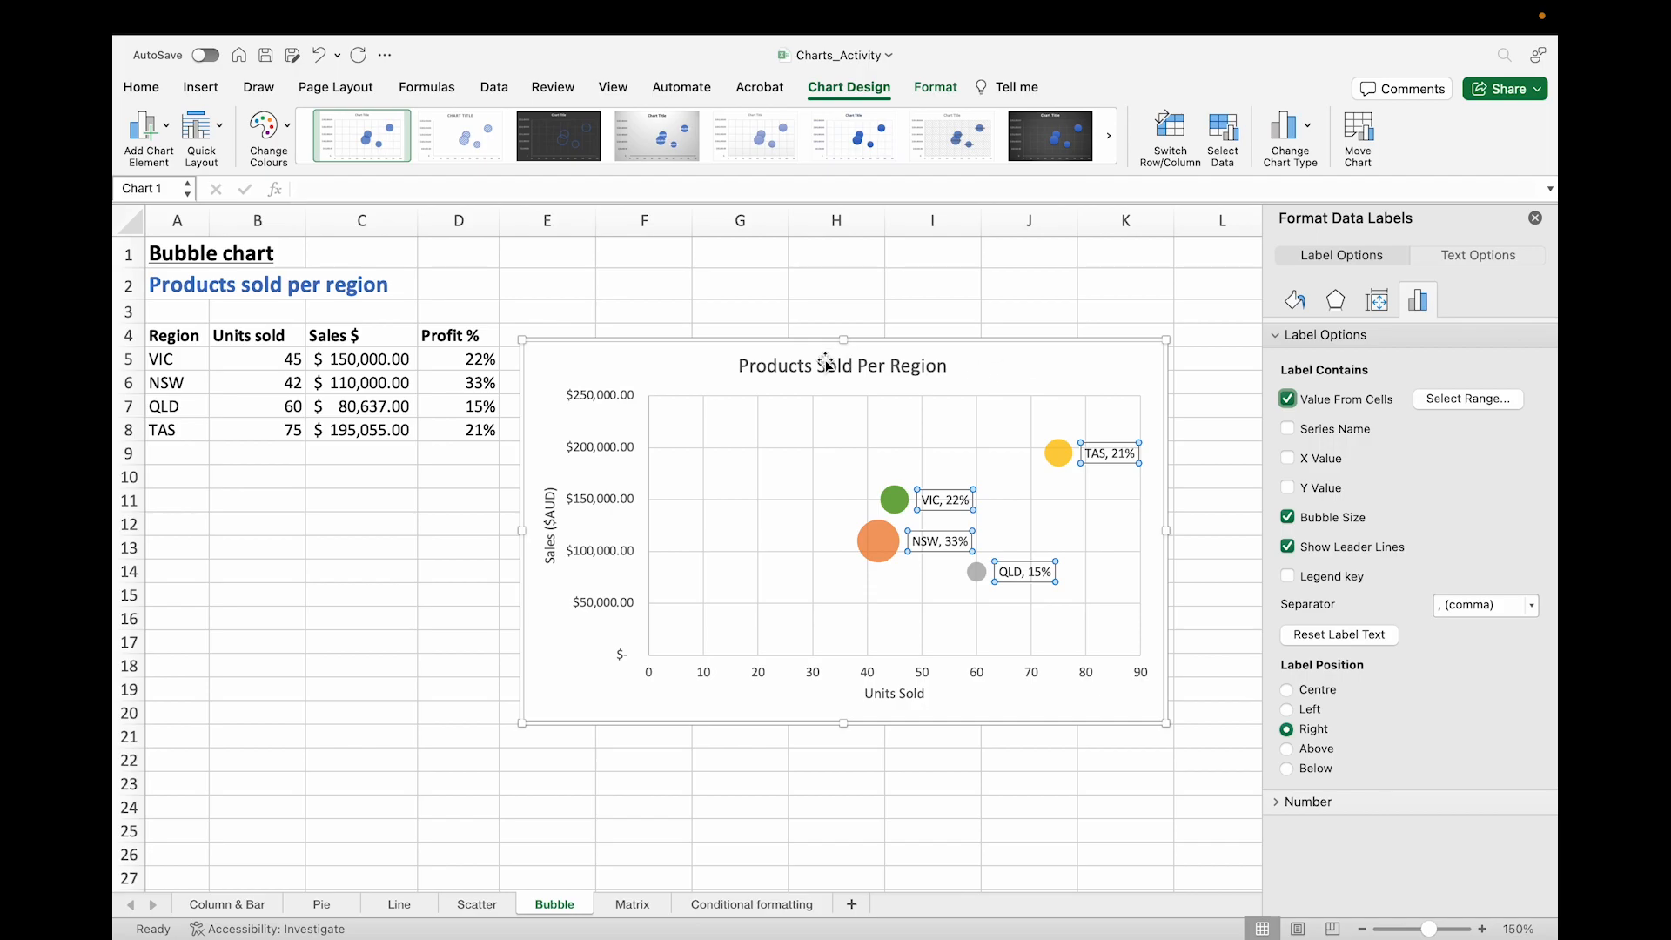
click(463, 570)
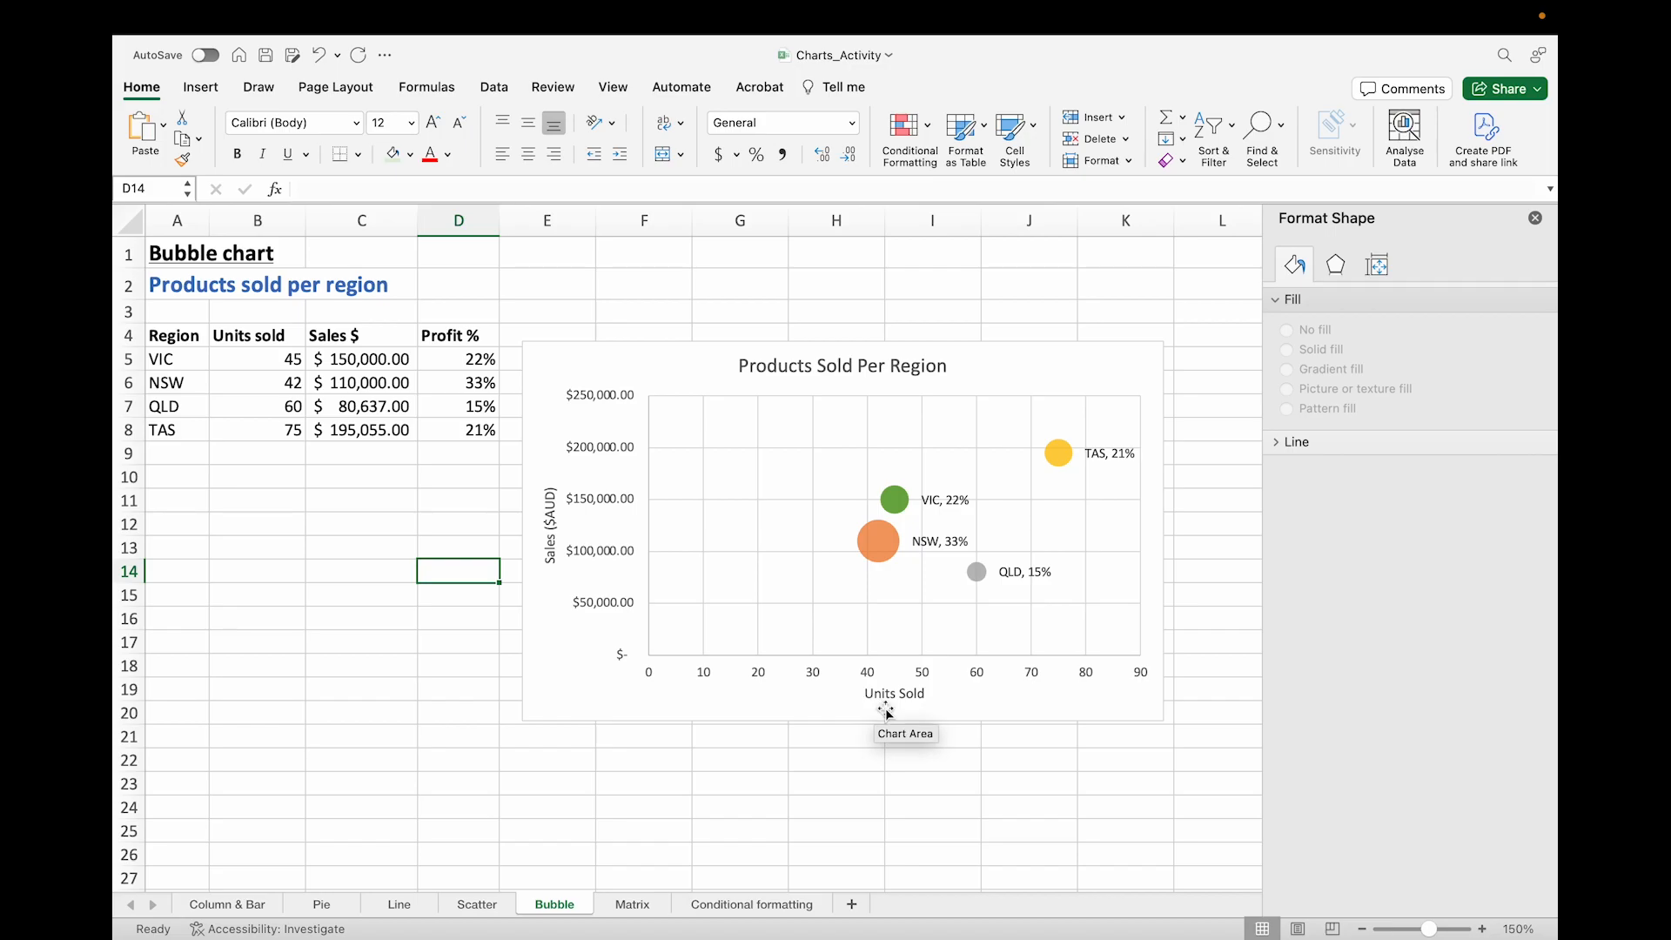
Step: Add a legend positioned on the right of the chart
mouse_move(902, 501)
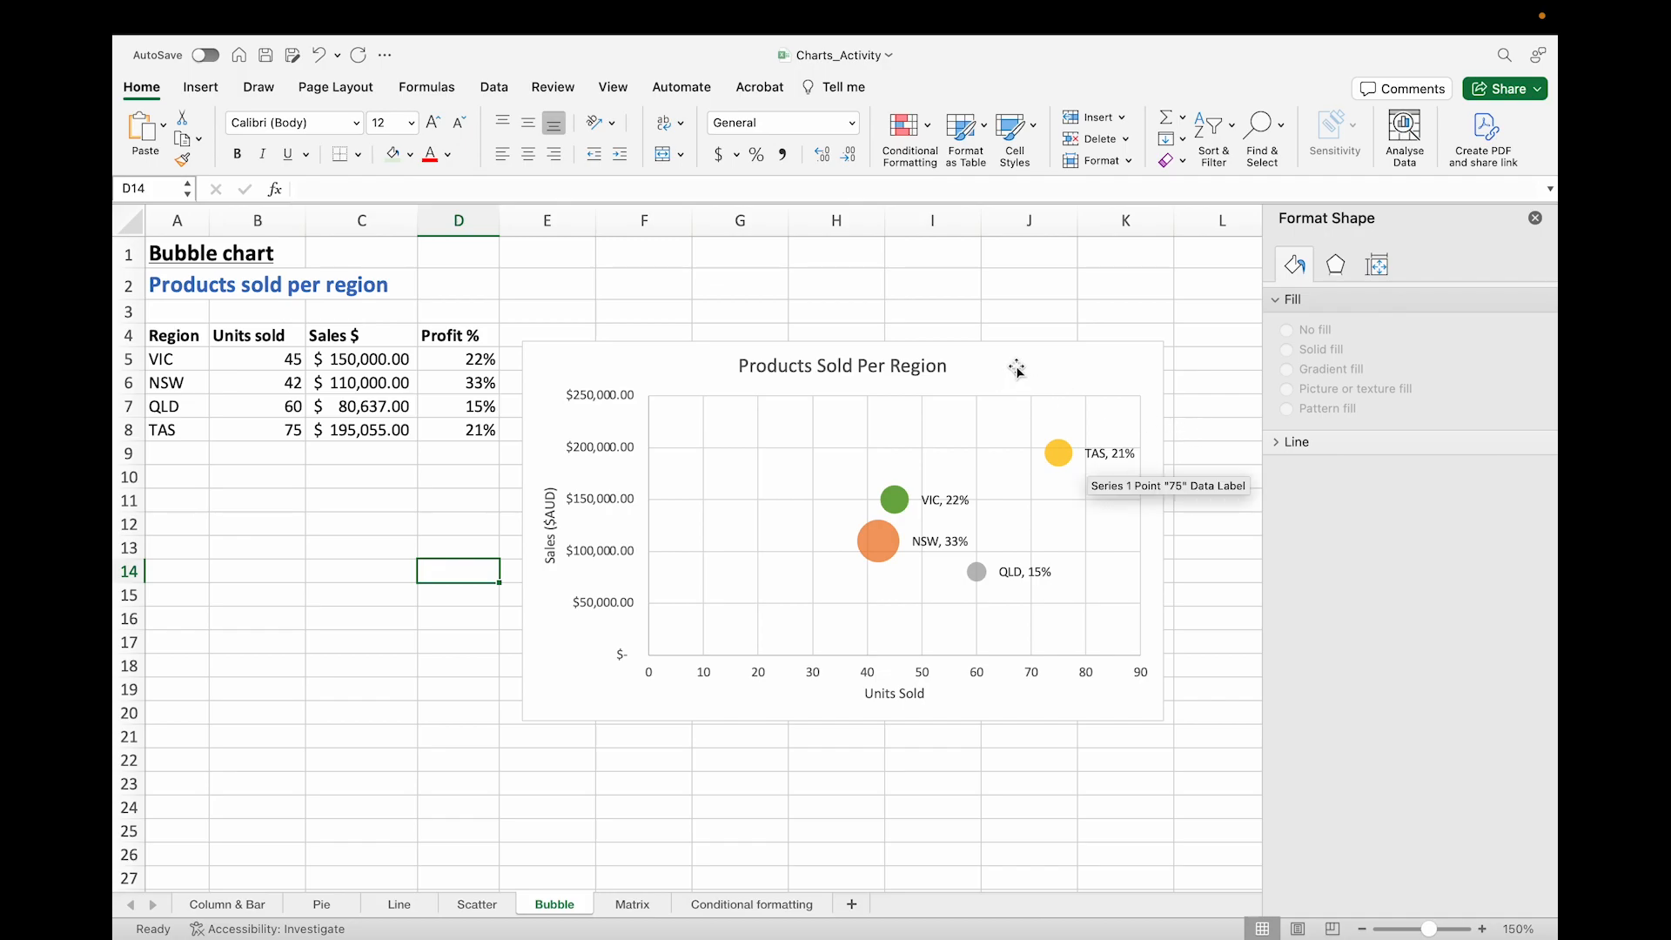
click(1063, 450)
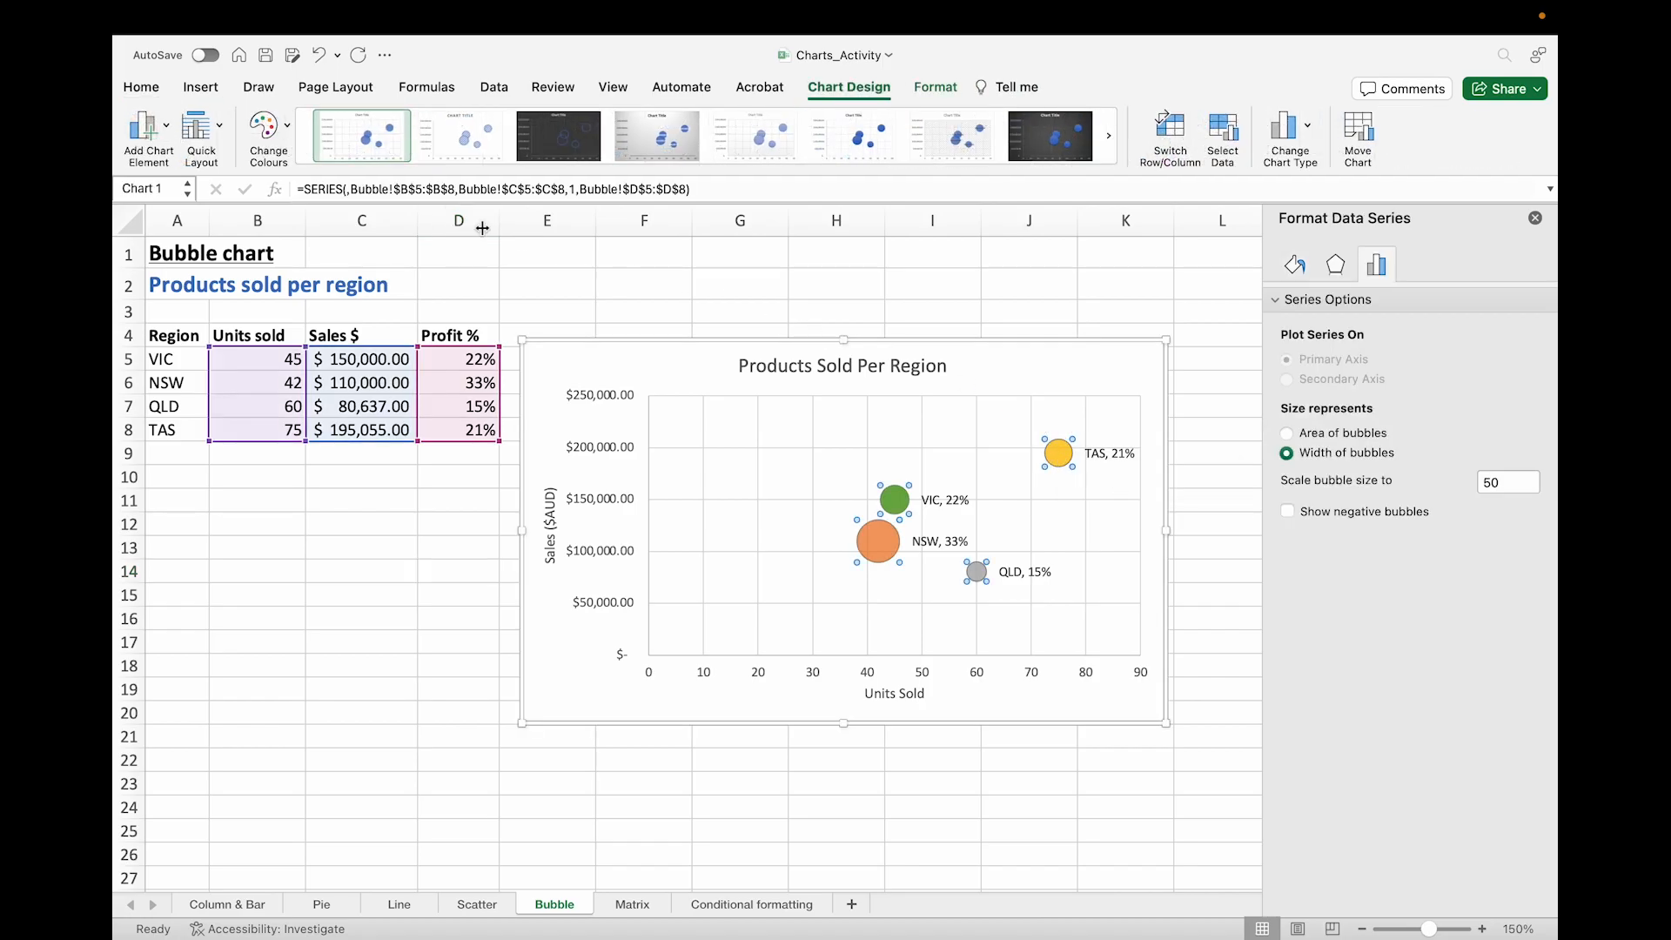
click(142, 129)
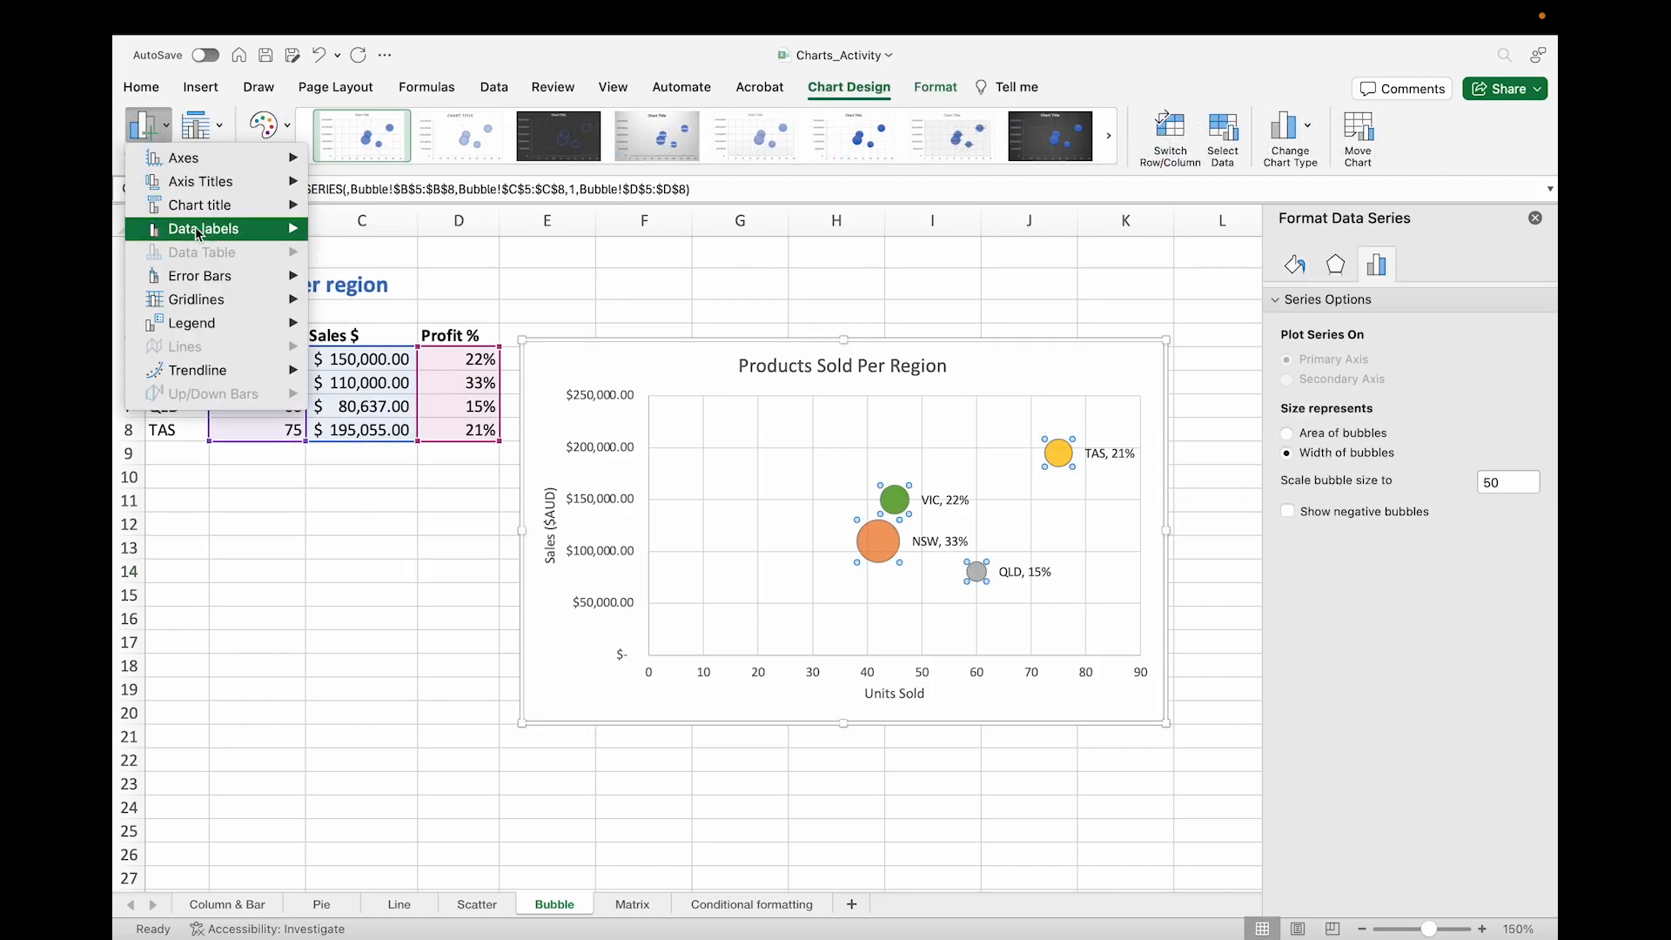
mouse_move(211, 324)
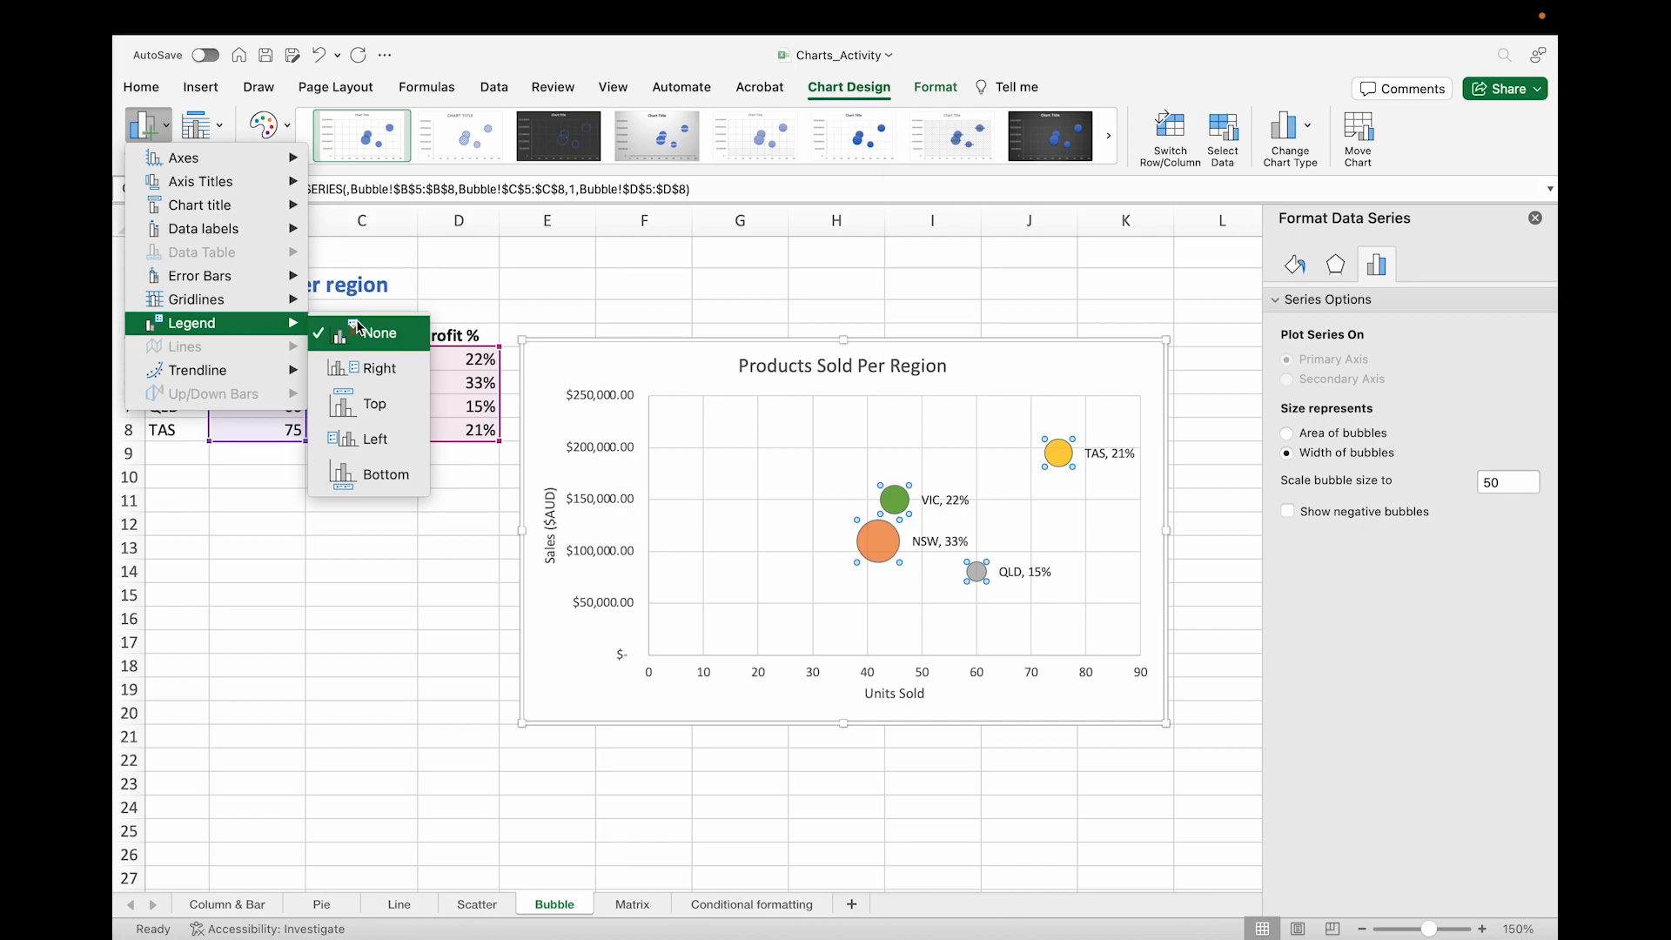
click(372, 374)
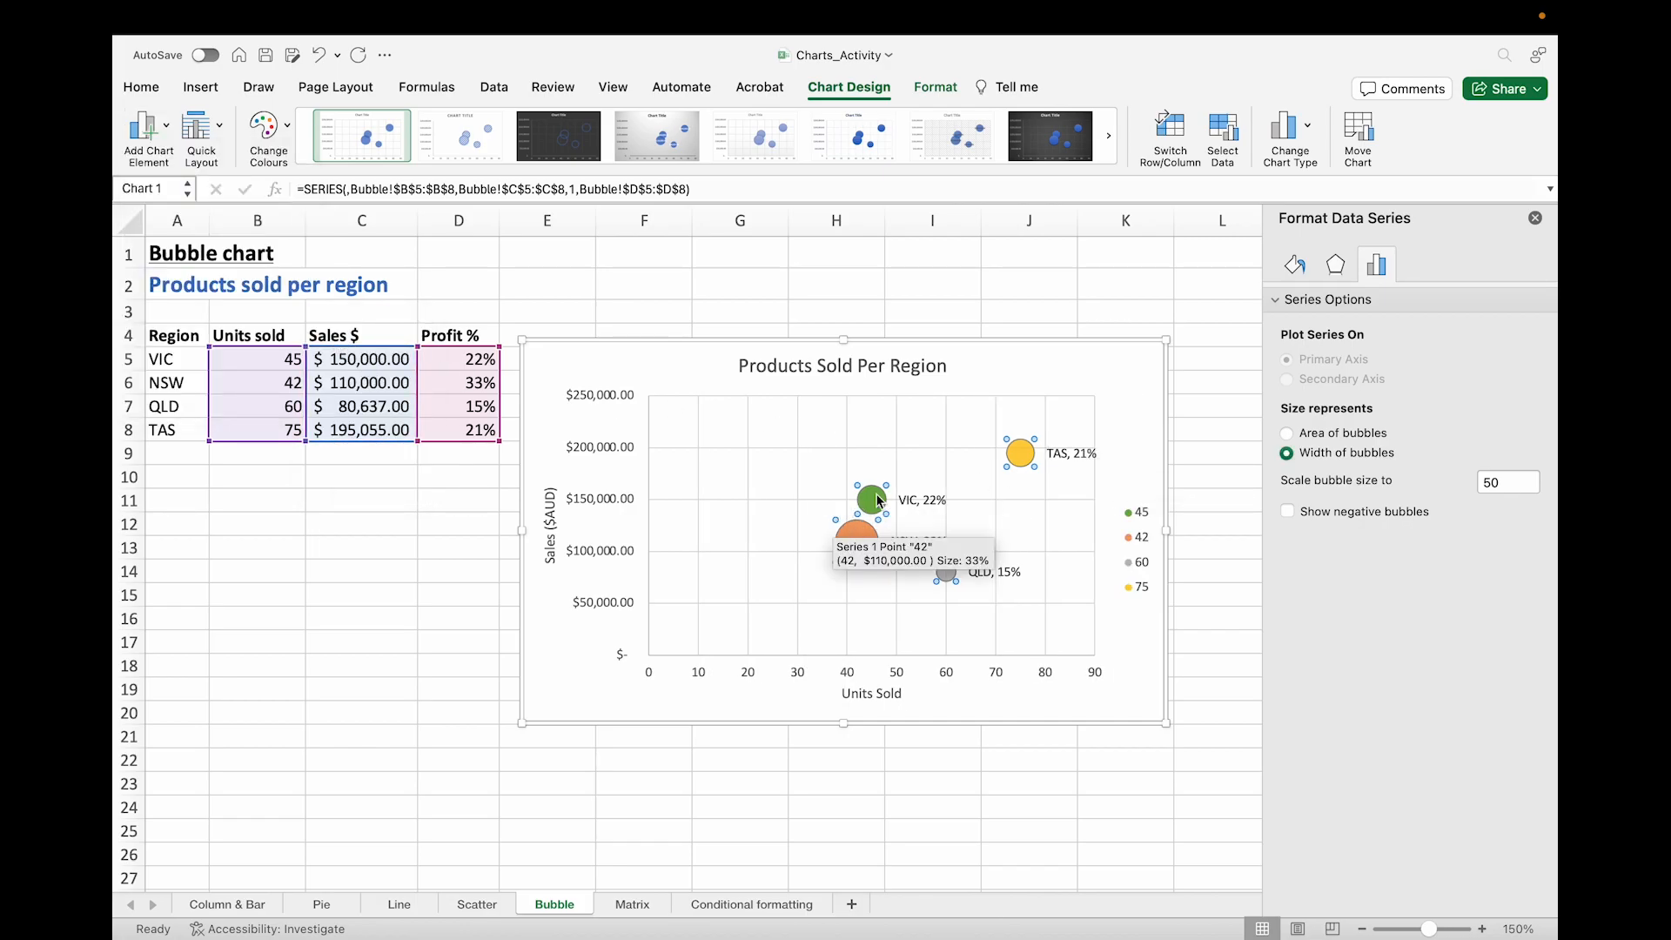
Step: Select chart elements around the legend and delete the whole bubble chart
click(1136, 513)
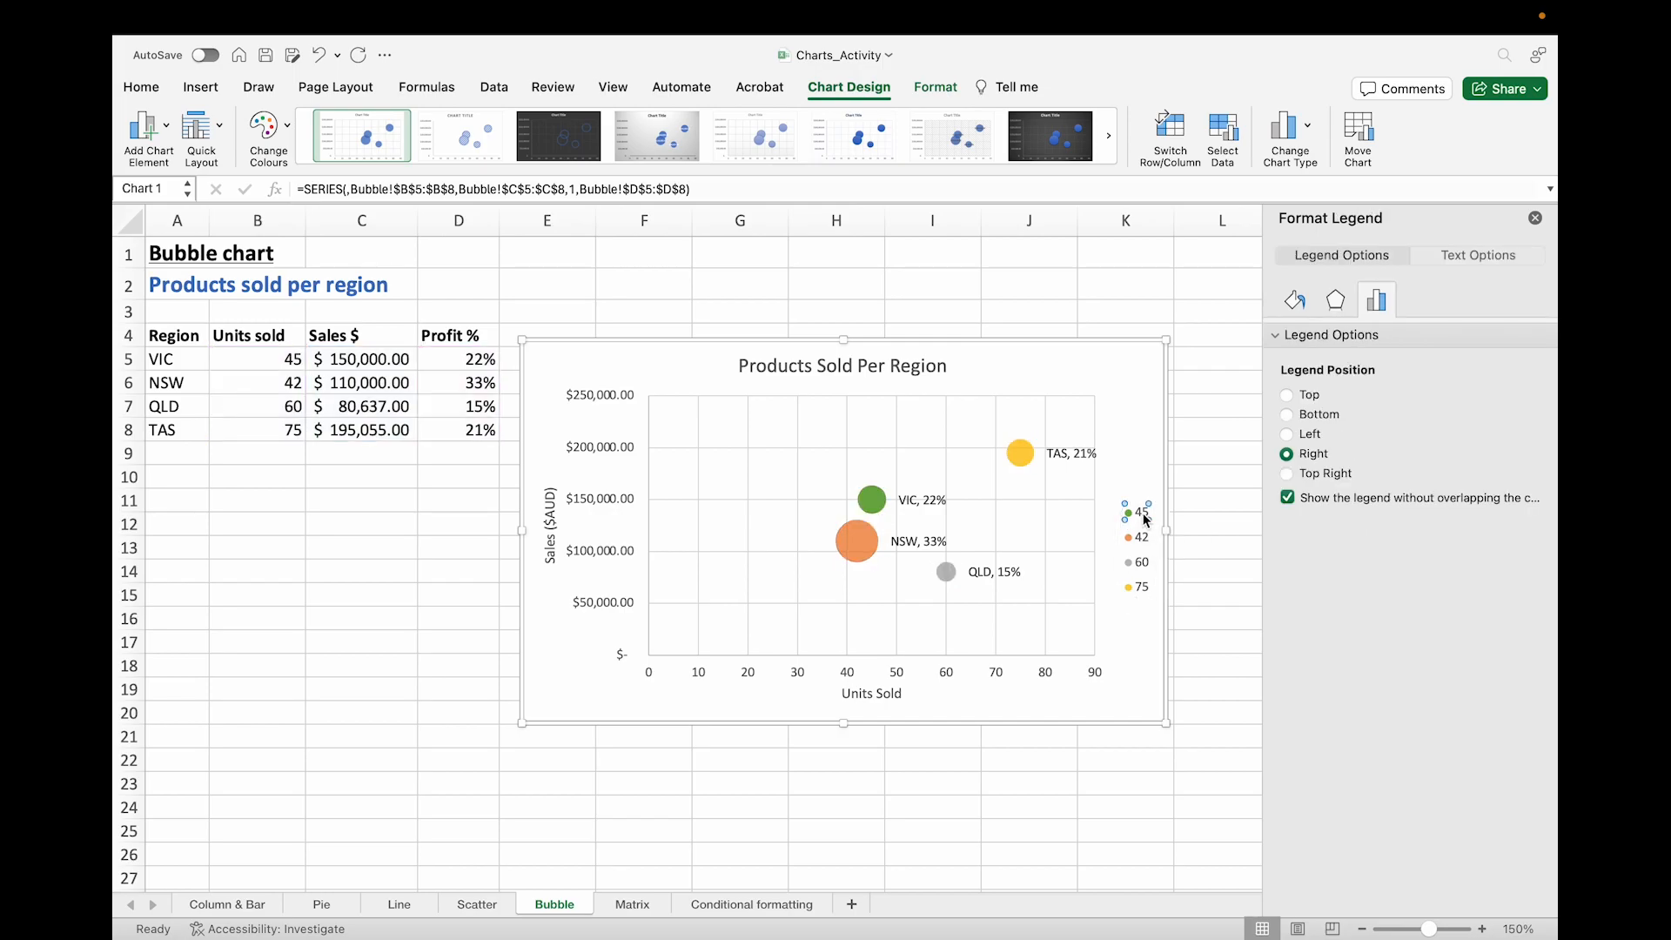
click(1143, 519)
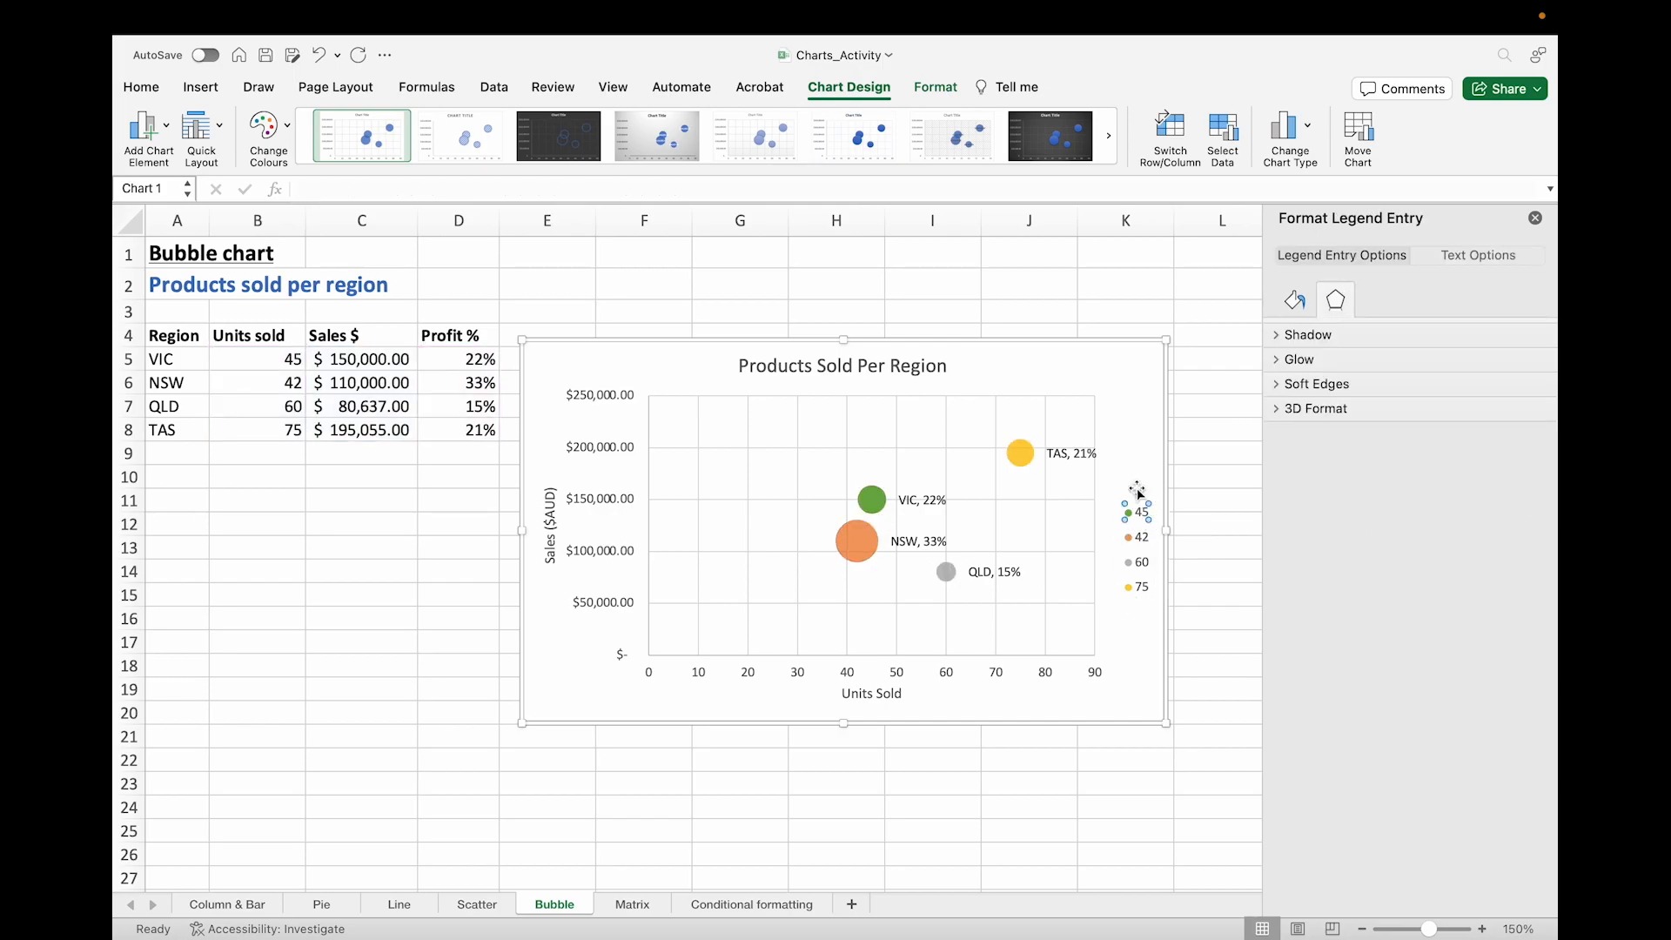
click(1139, 517)
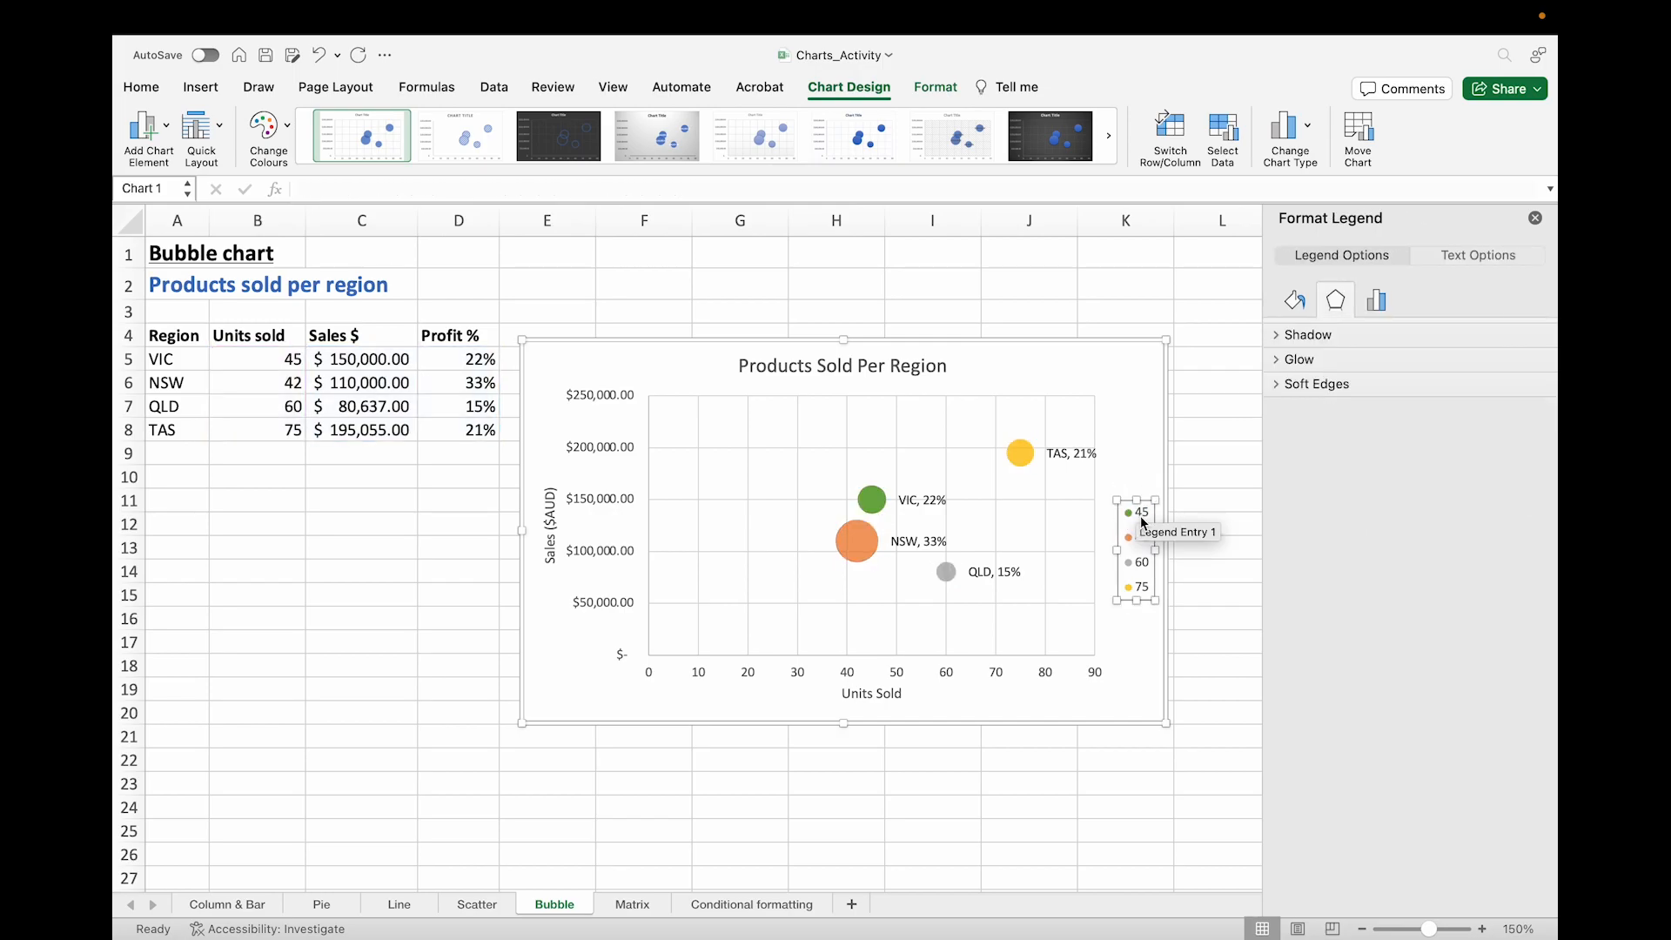
click(1376, 301)
click(668, 389)
key(Delete)
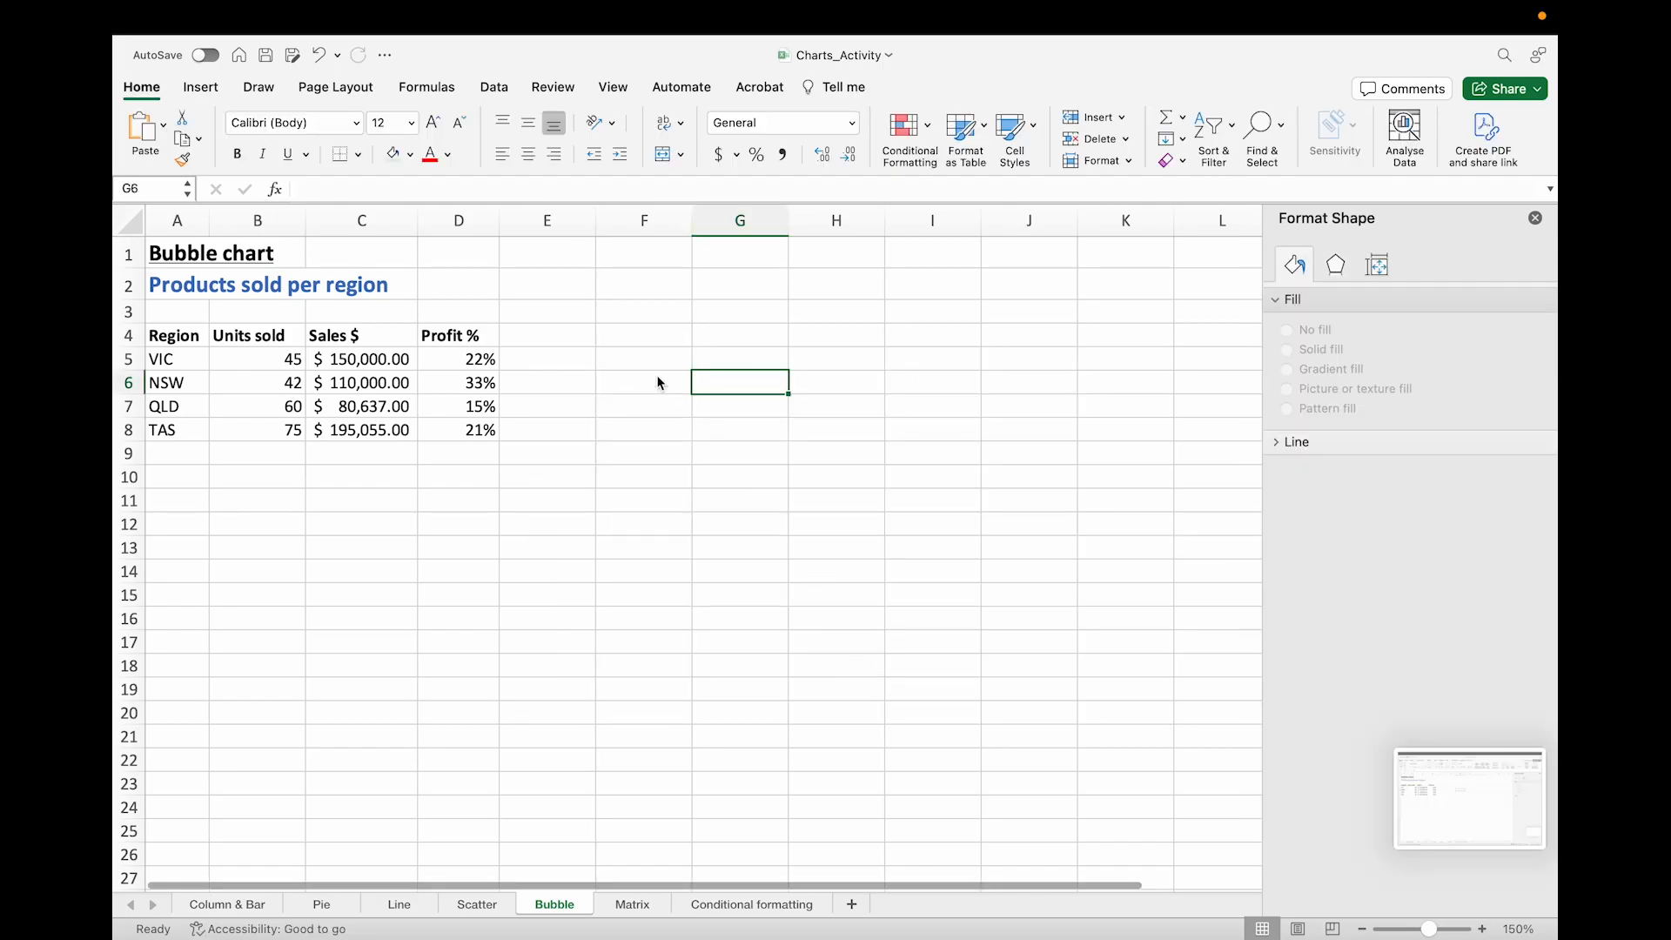
Step: Insert an empty bubble chart from an empty cell and move it beside the data
click(614, 312)
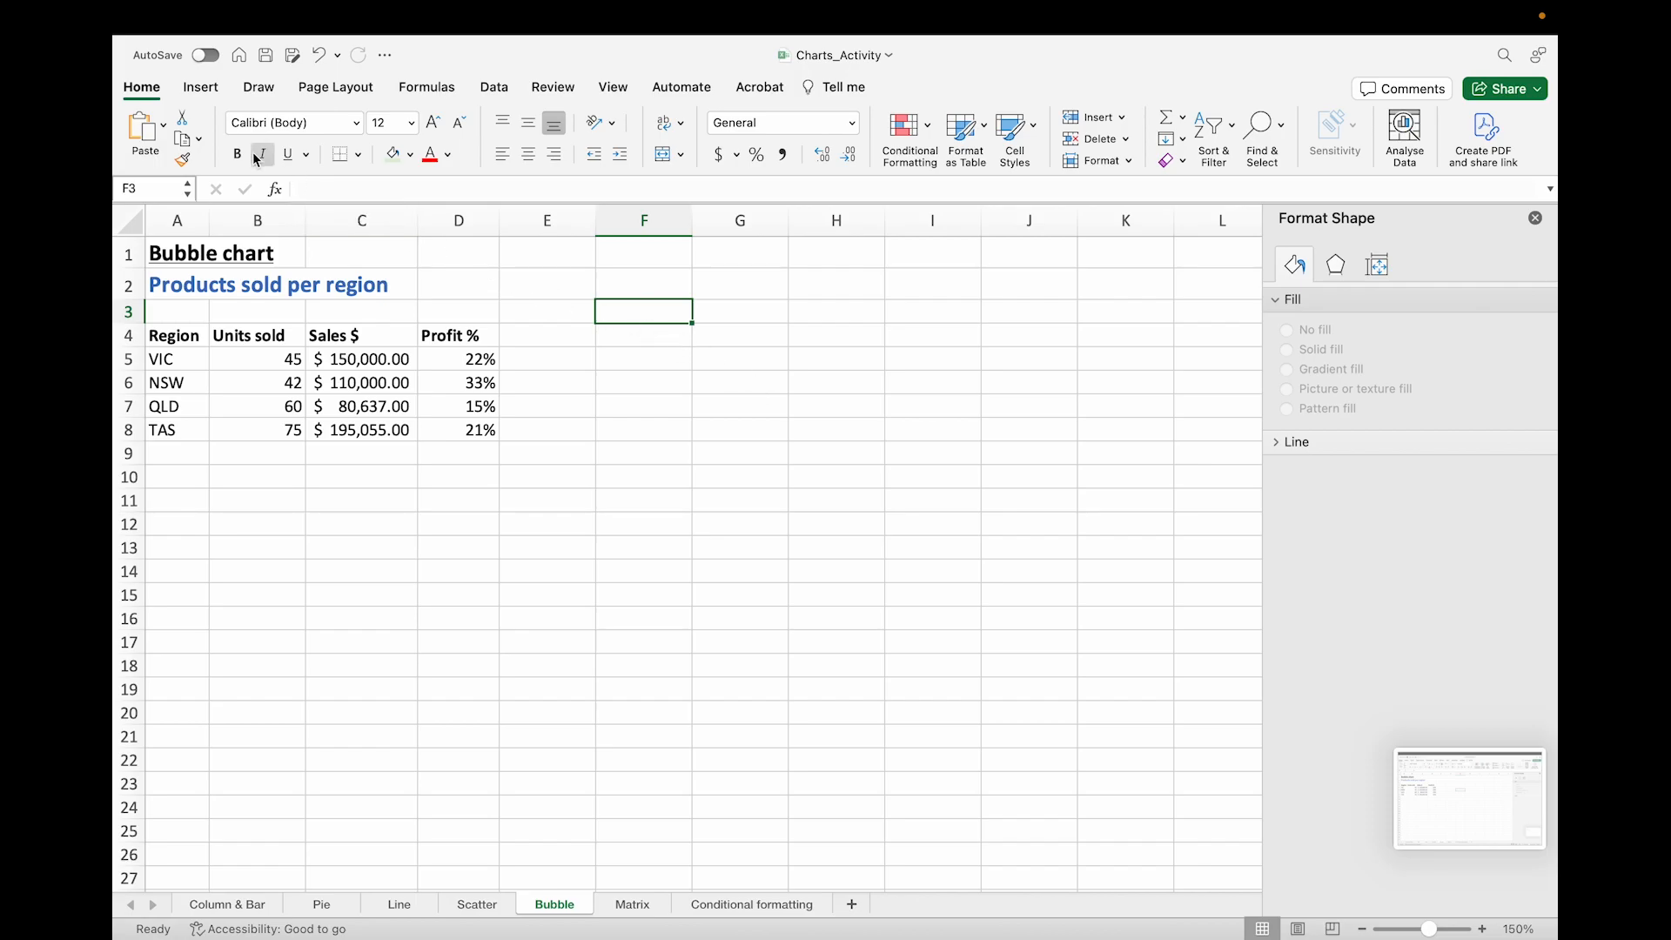
click(201, 88)
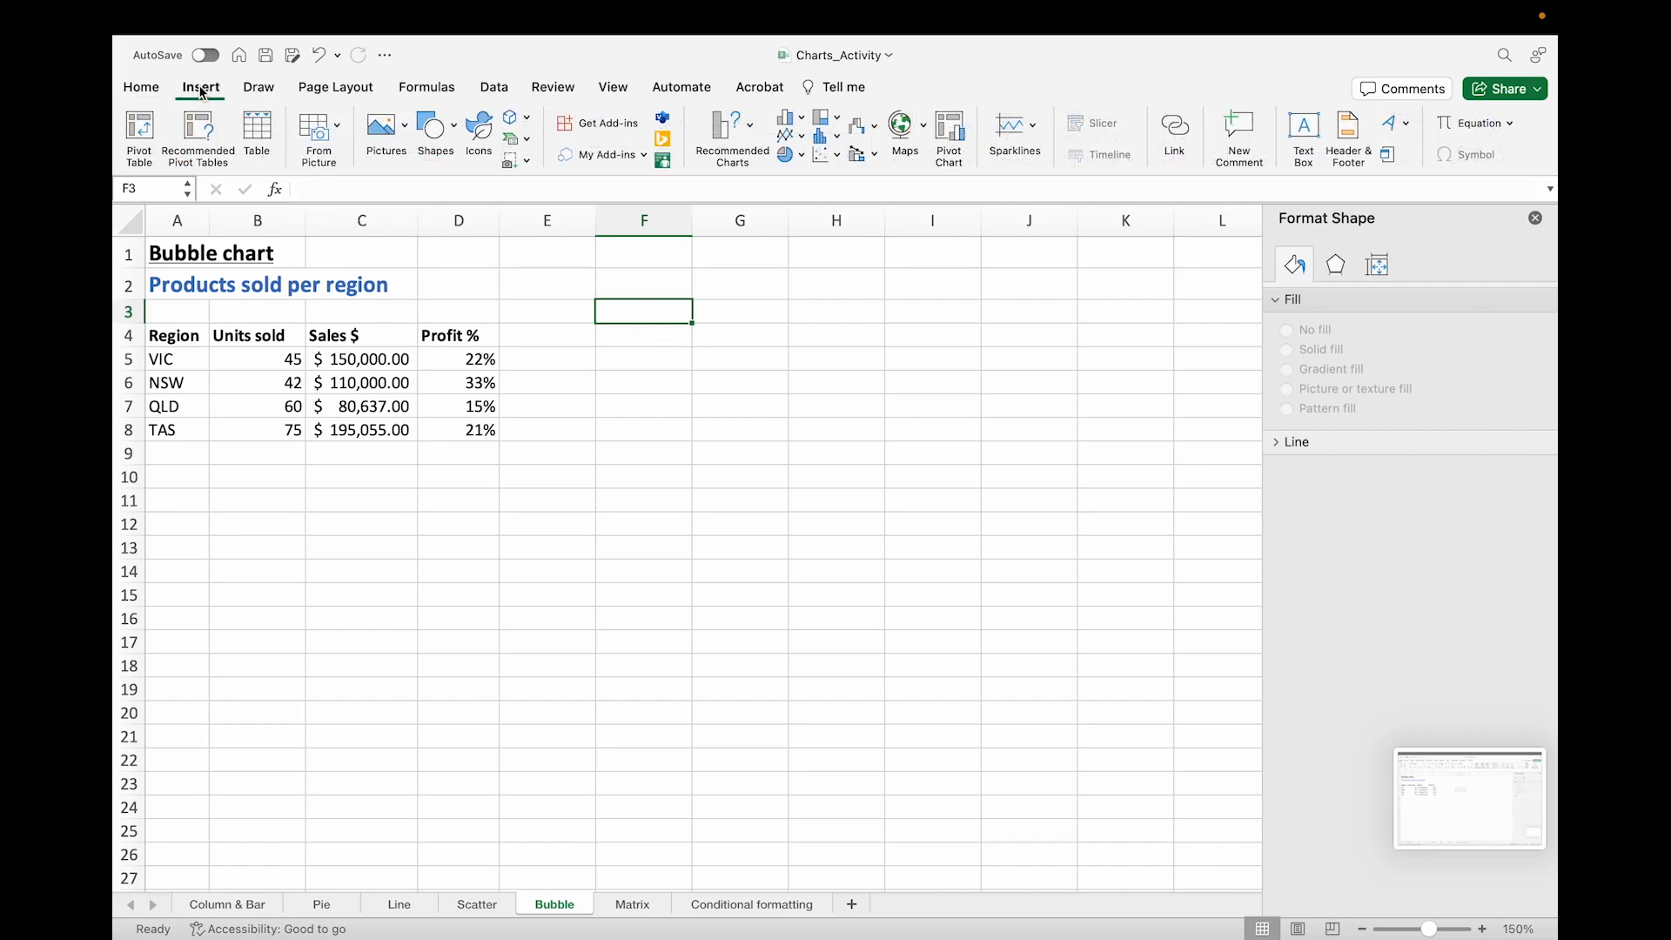
click(826, 154)
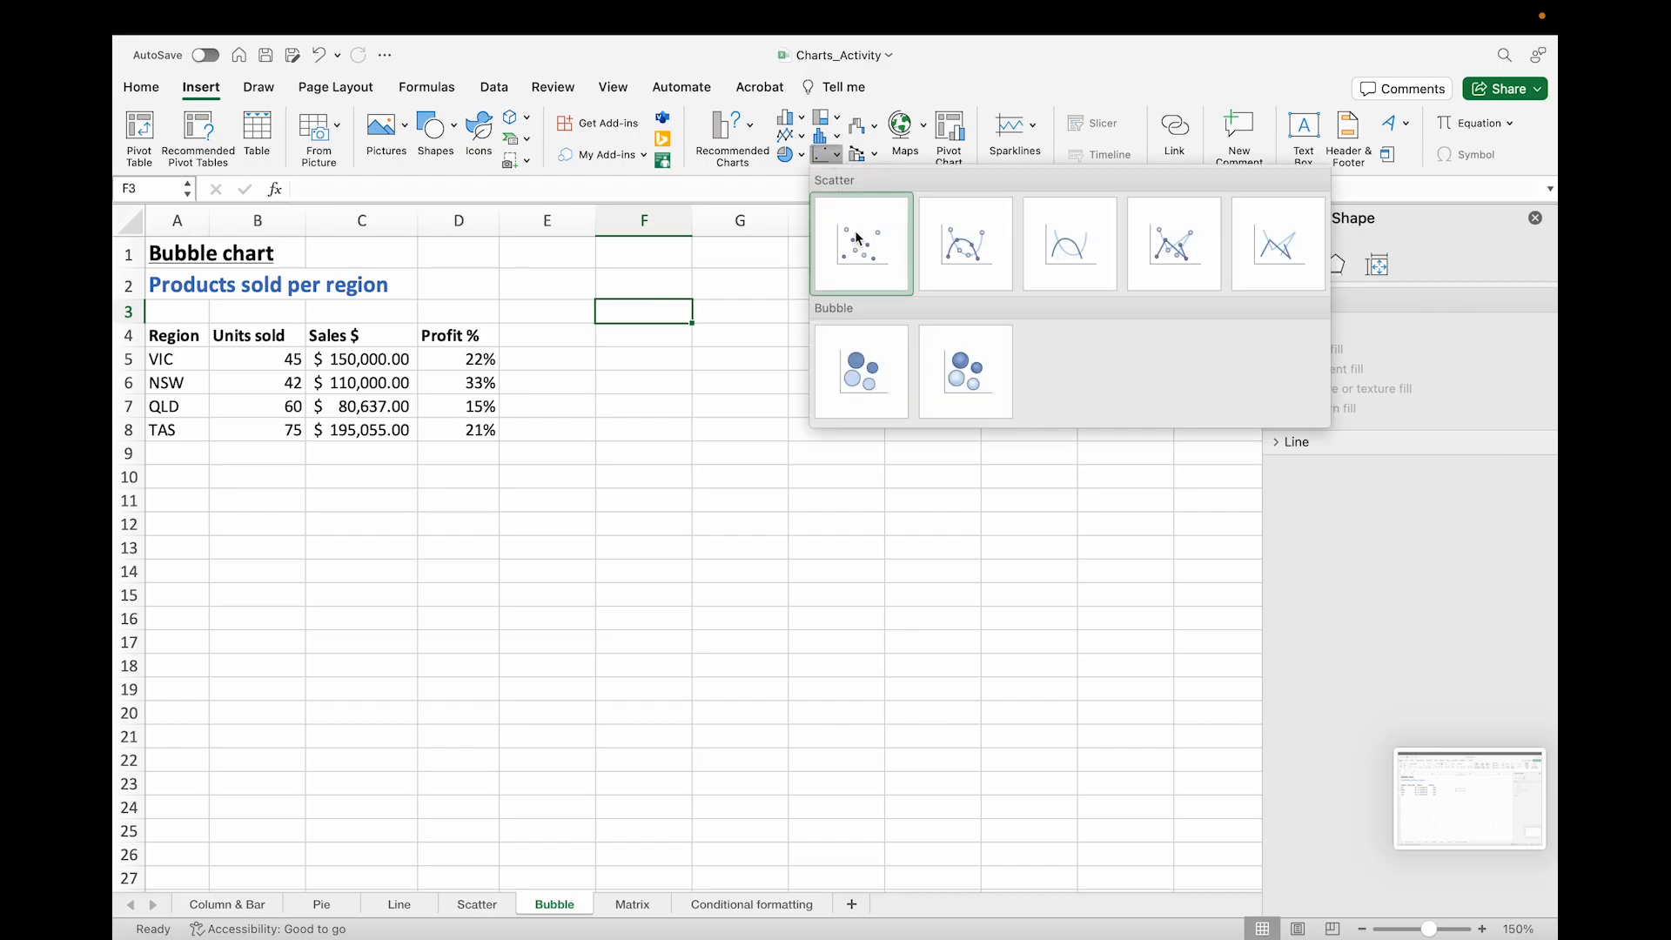
click(867, 367)
drag(809, 433, 943, 358)
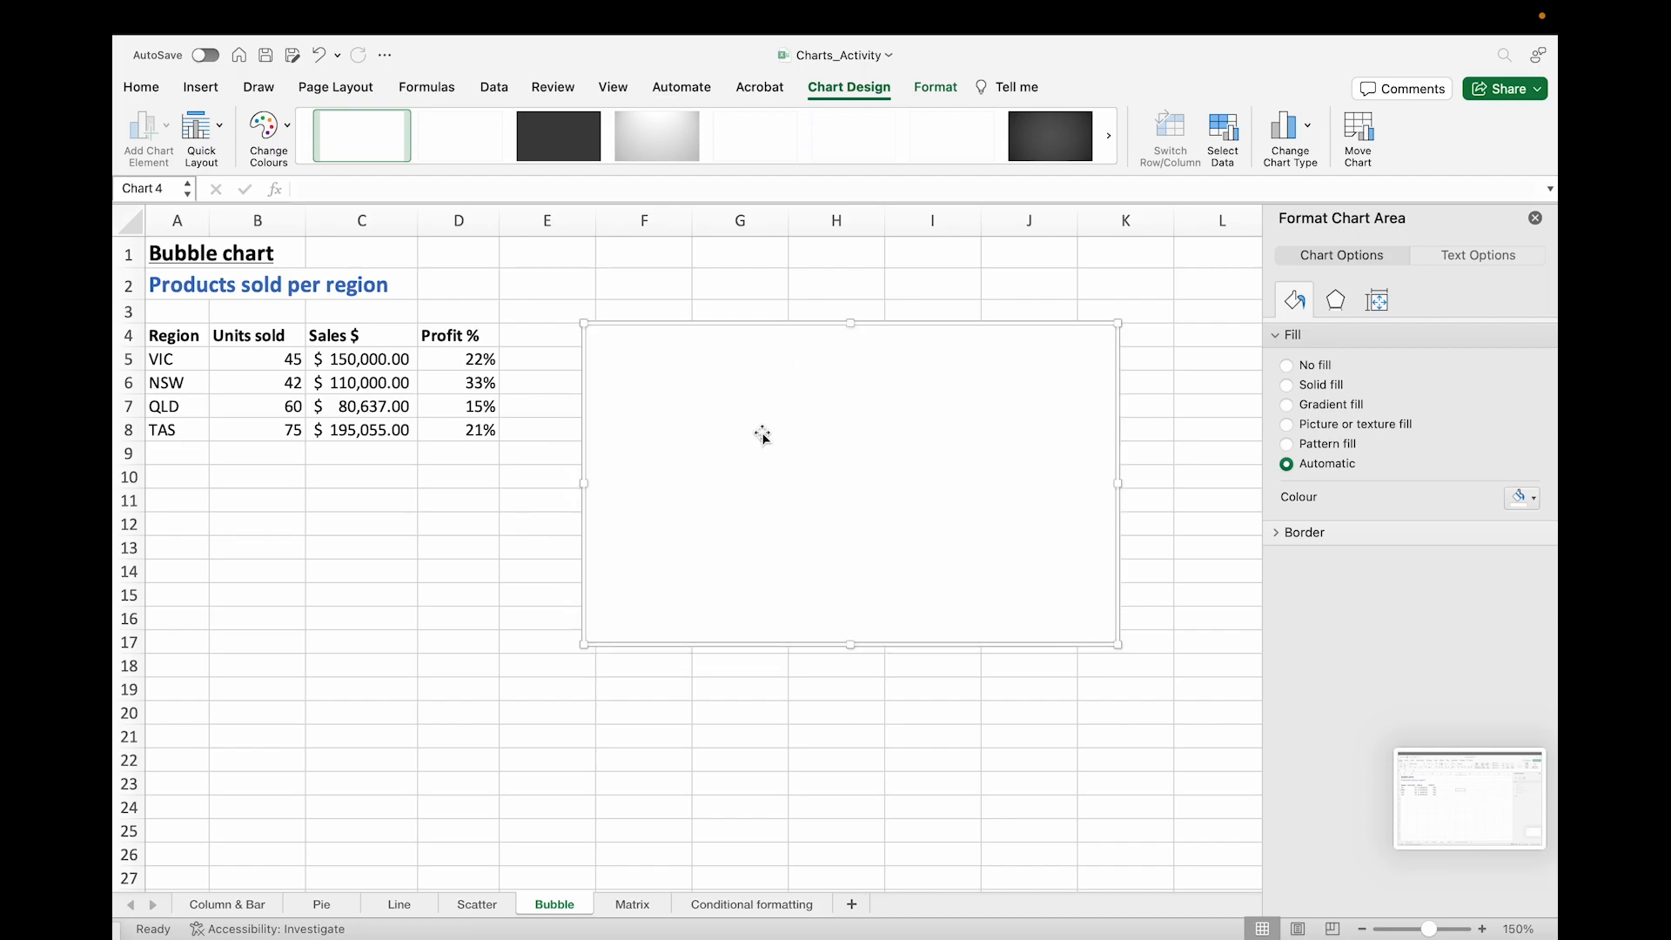
Step: Open Select Data and add a VIC series using A5 as name, B5 as X values, C5 as Y values and D5 as sizes
click(1225, 138)
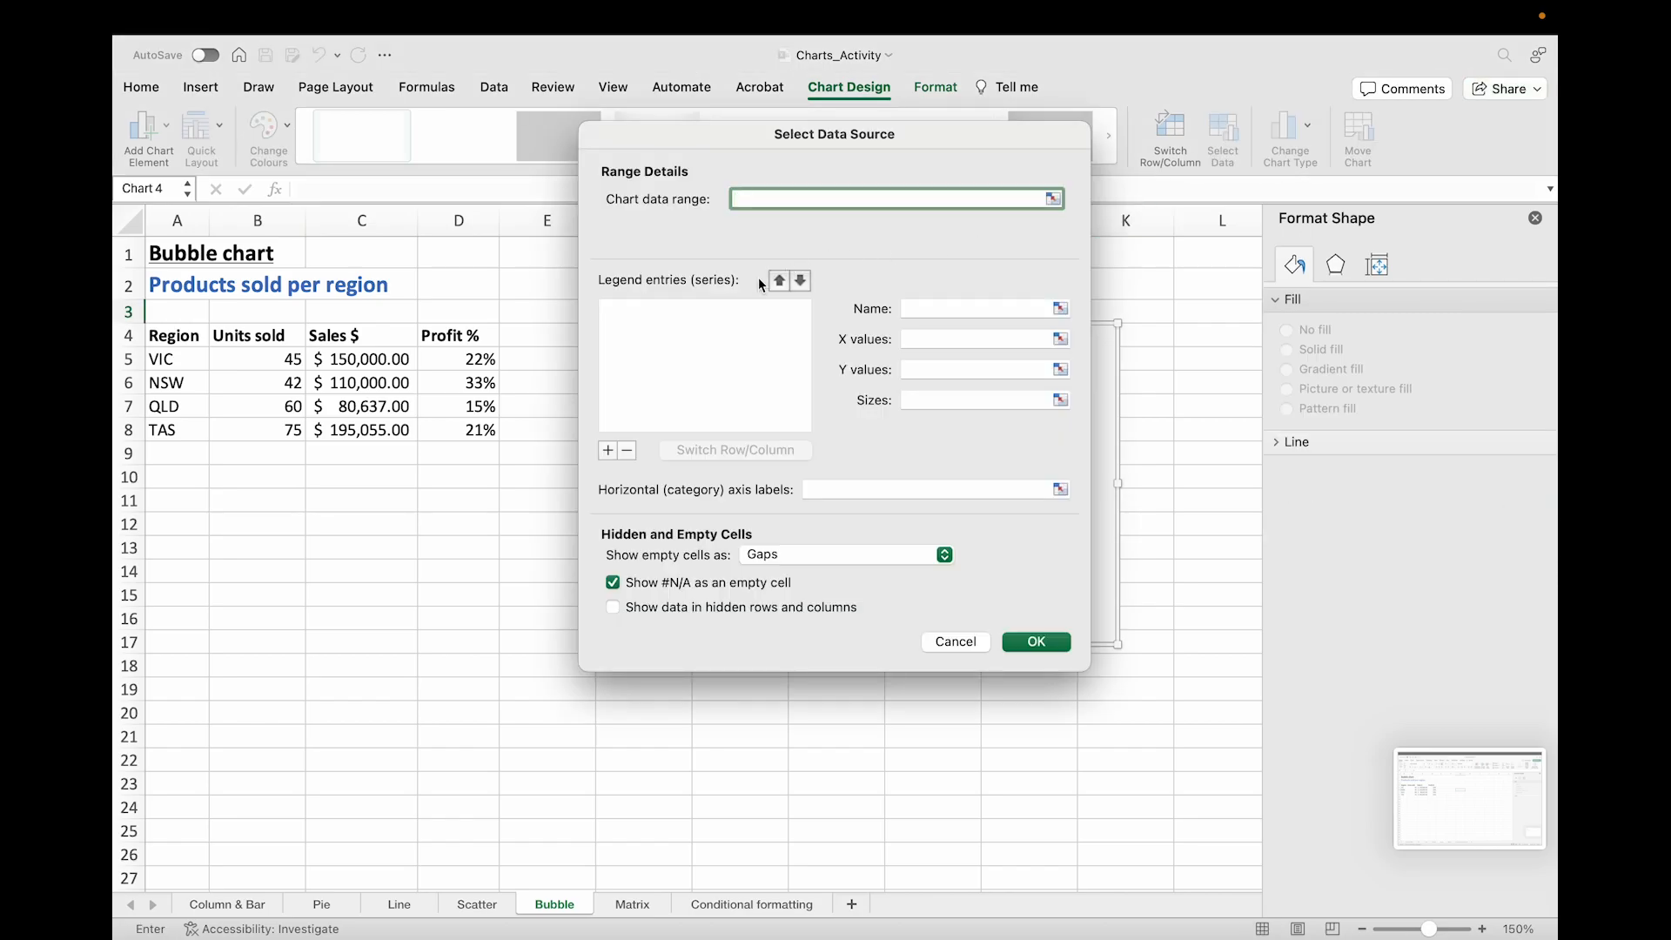
click(608, 450)
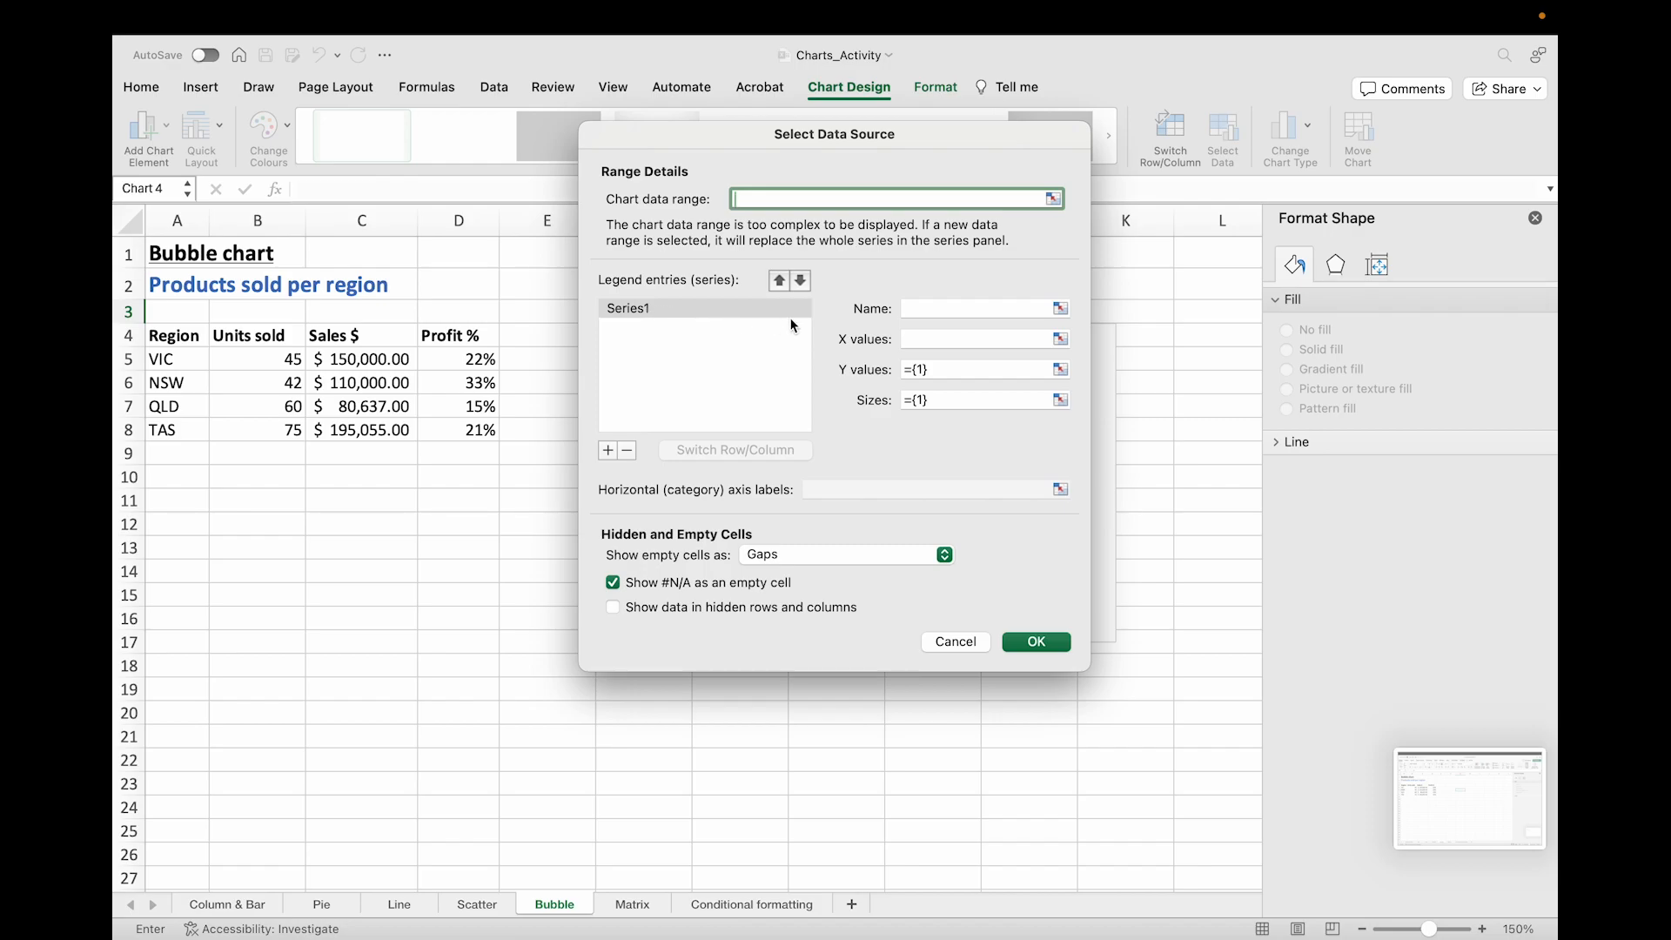
click(1060, 310)
click(190, 361)
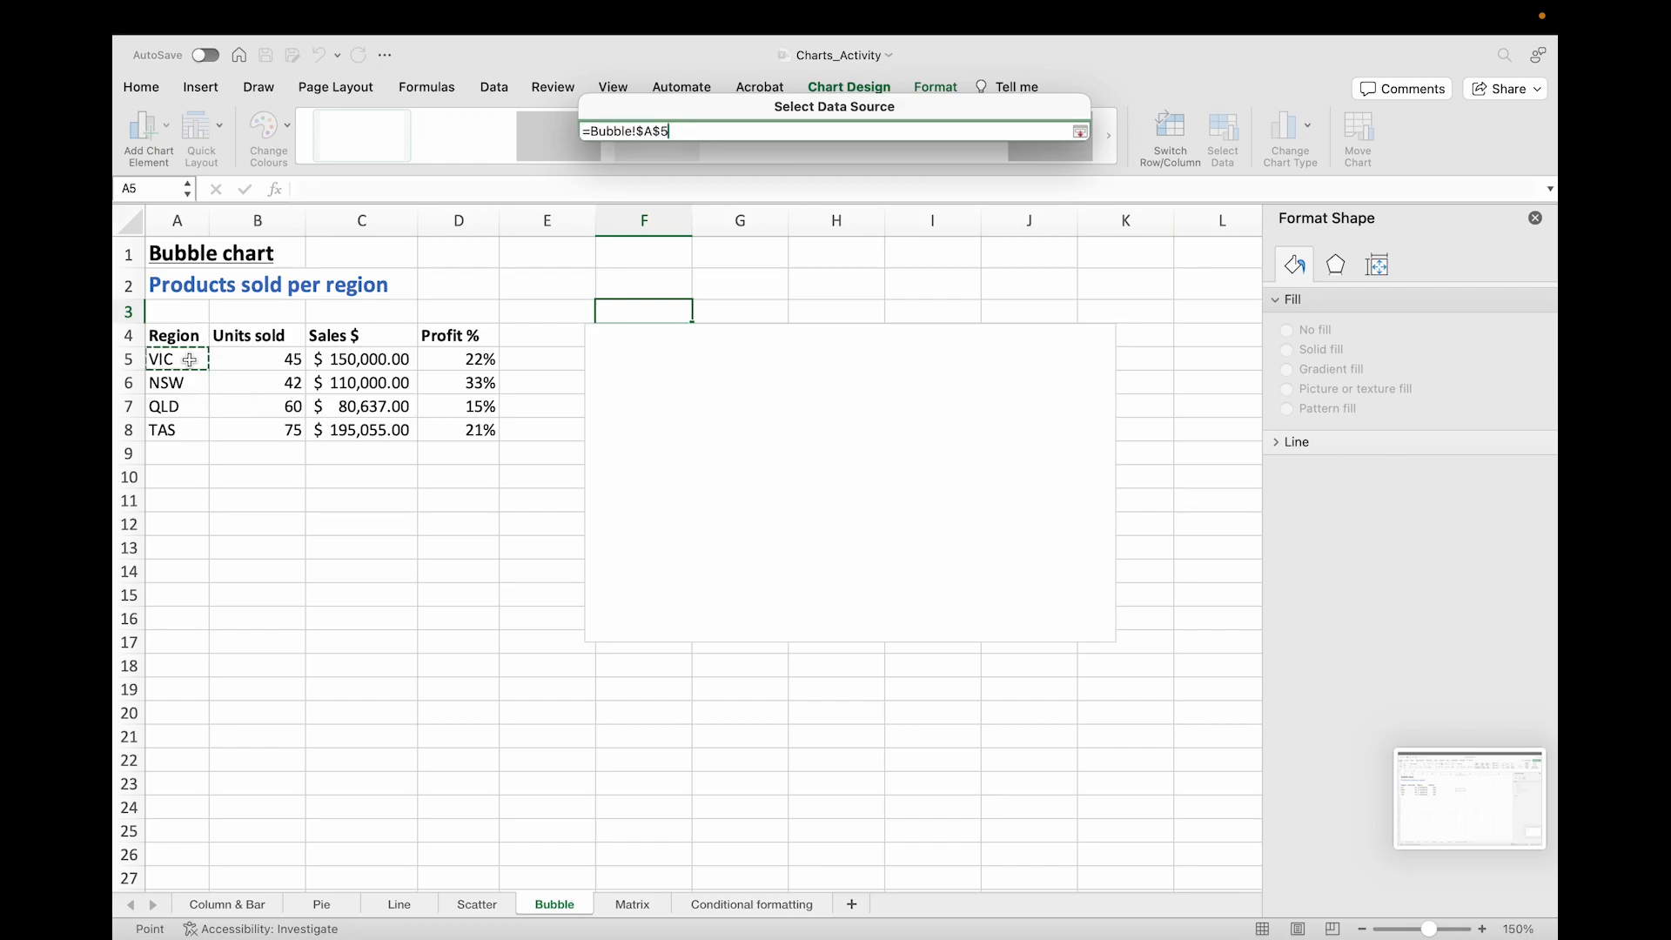
key(Return)
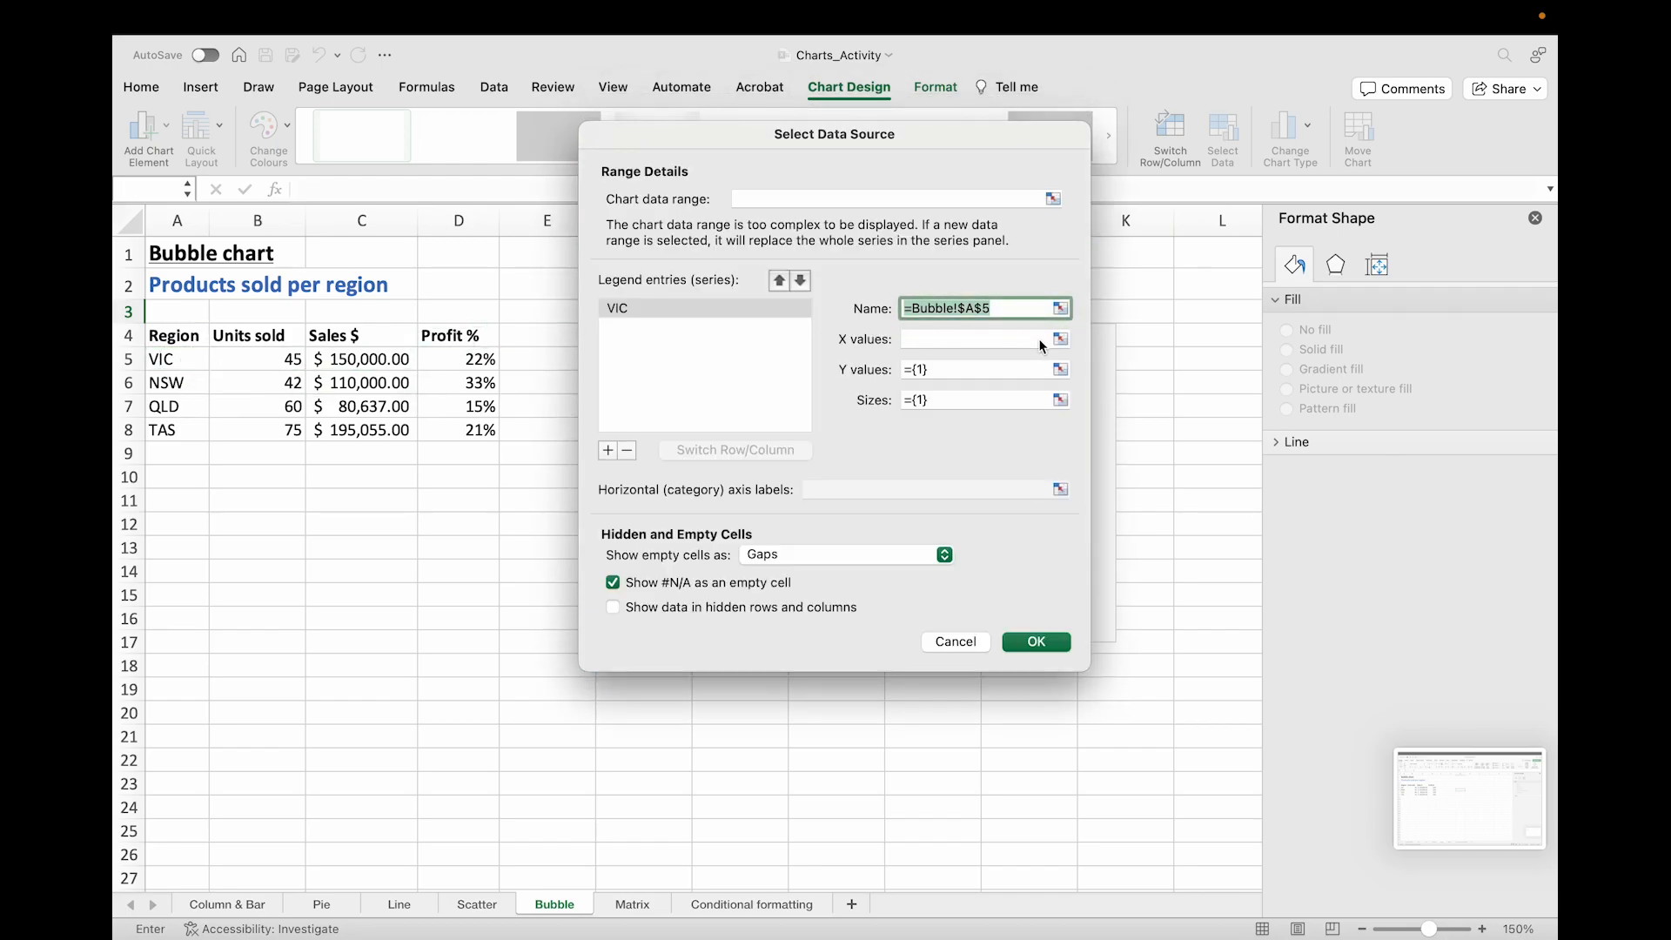
click(1060, 340)
click(277, 359)
key(Return)
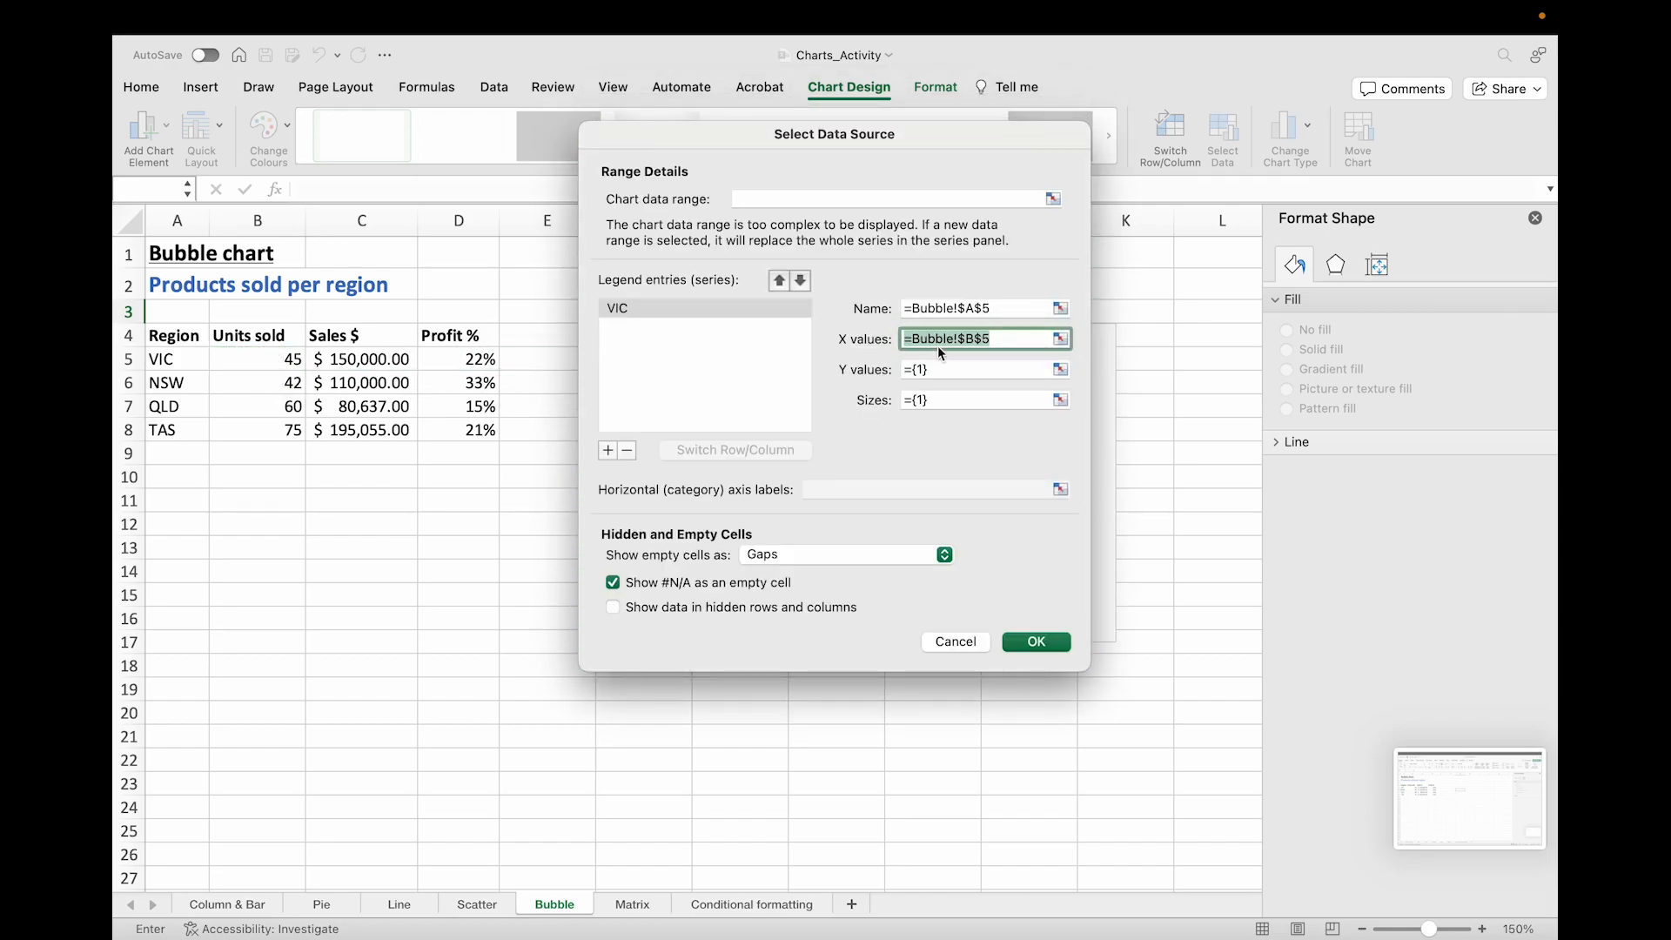
click(1060, 370)
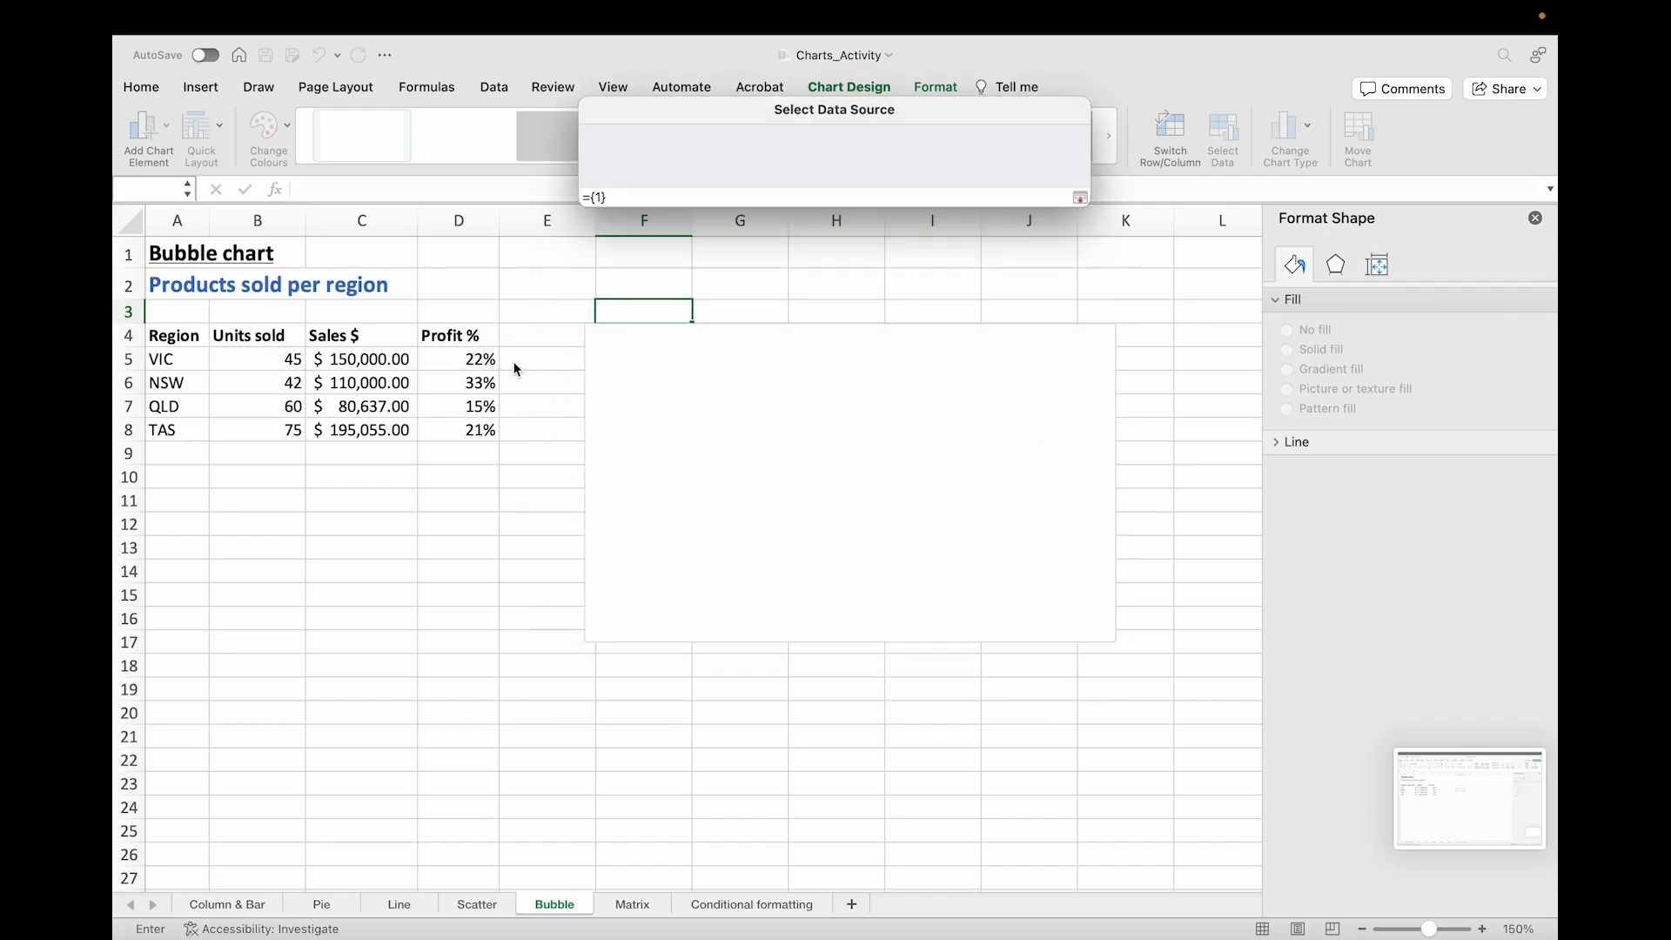
click(365, 359)
key(Return)
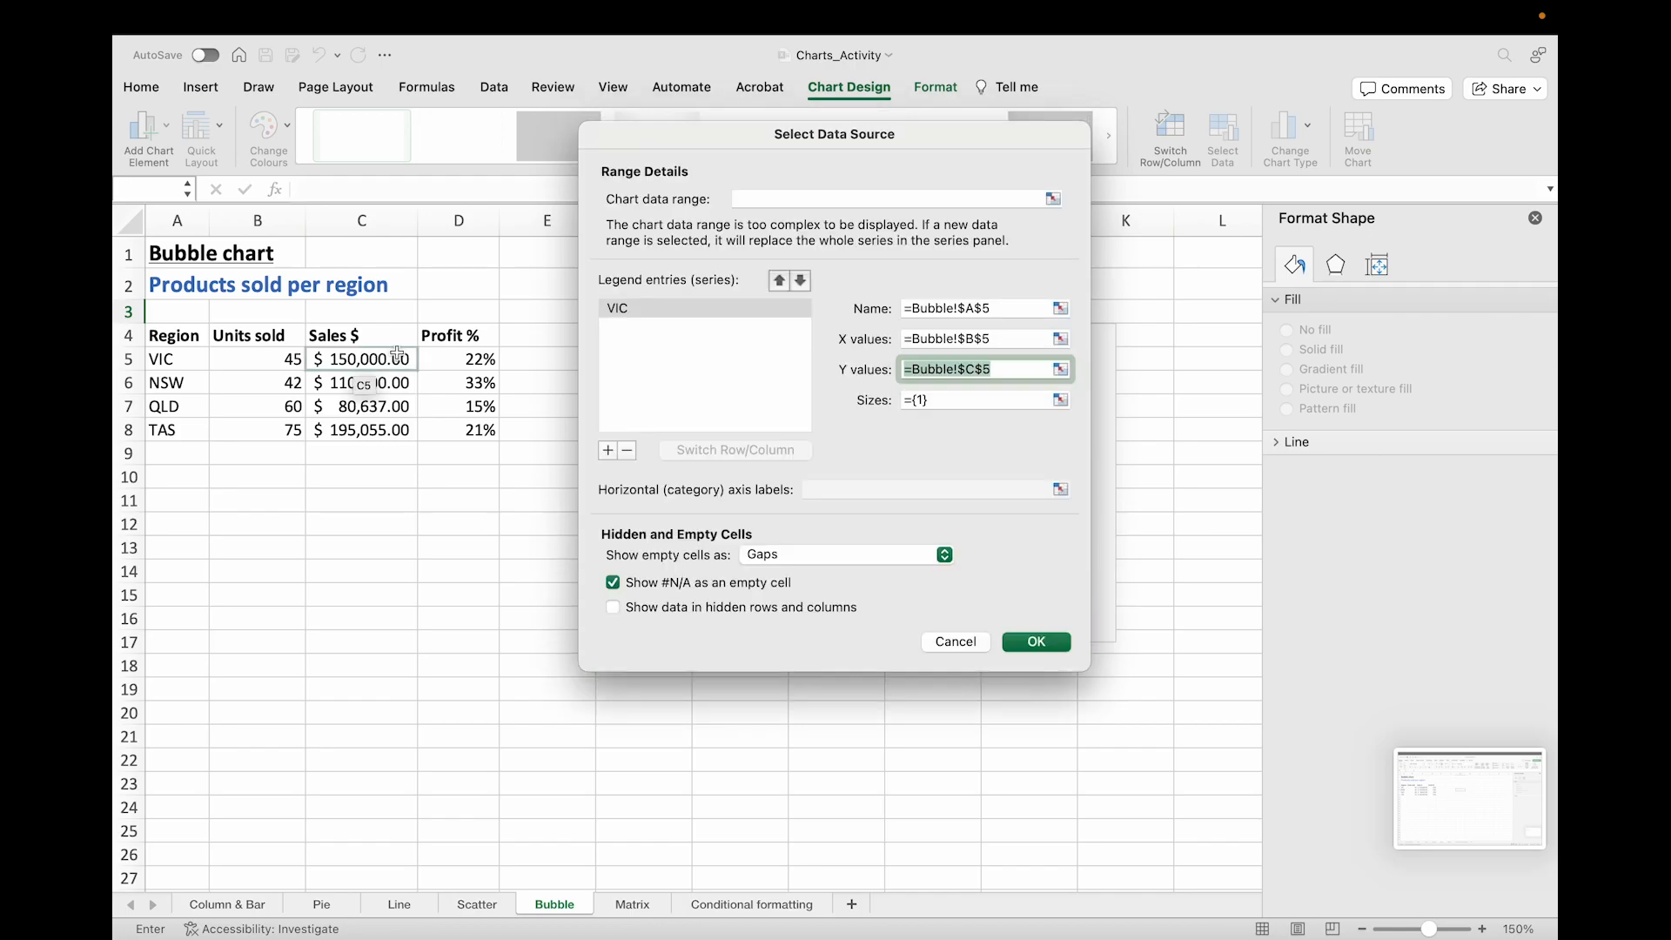
click(1060, 400)
click(488, 359)
key(Return)
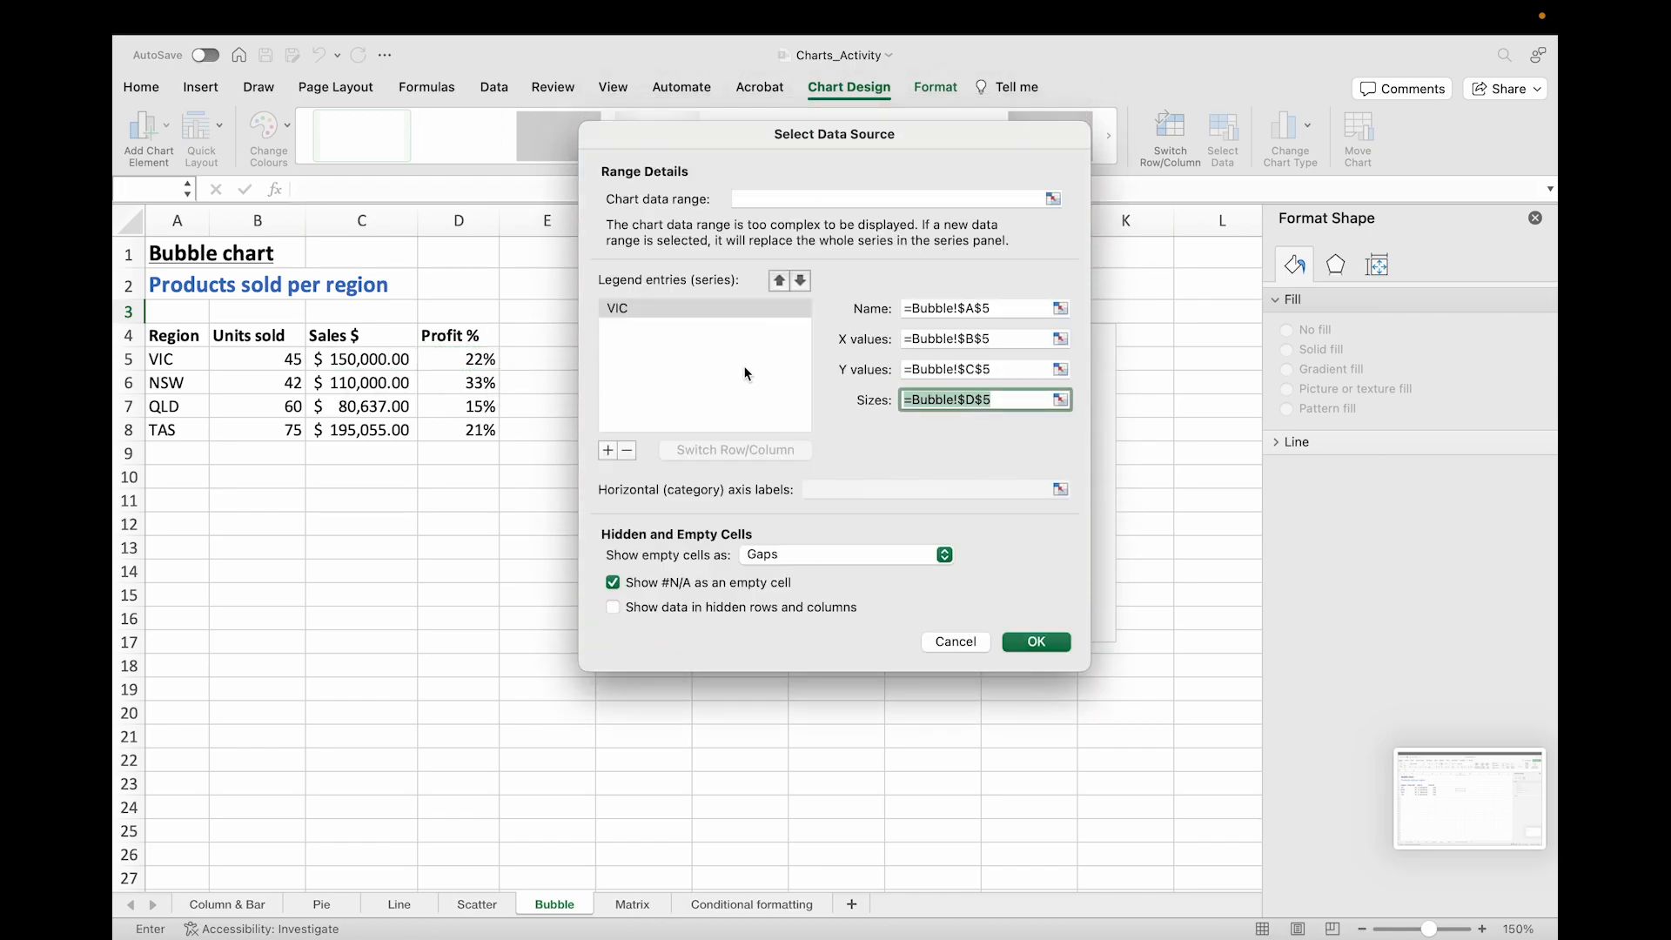
Step: Add a second series for NSW using A6 as name, B6 as X values, C6 as Y values and D6 as sizes
click(607, 451)
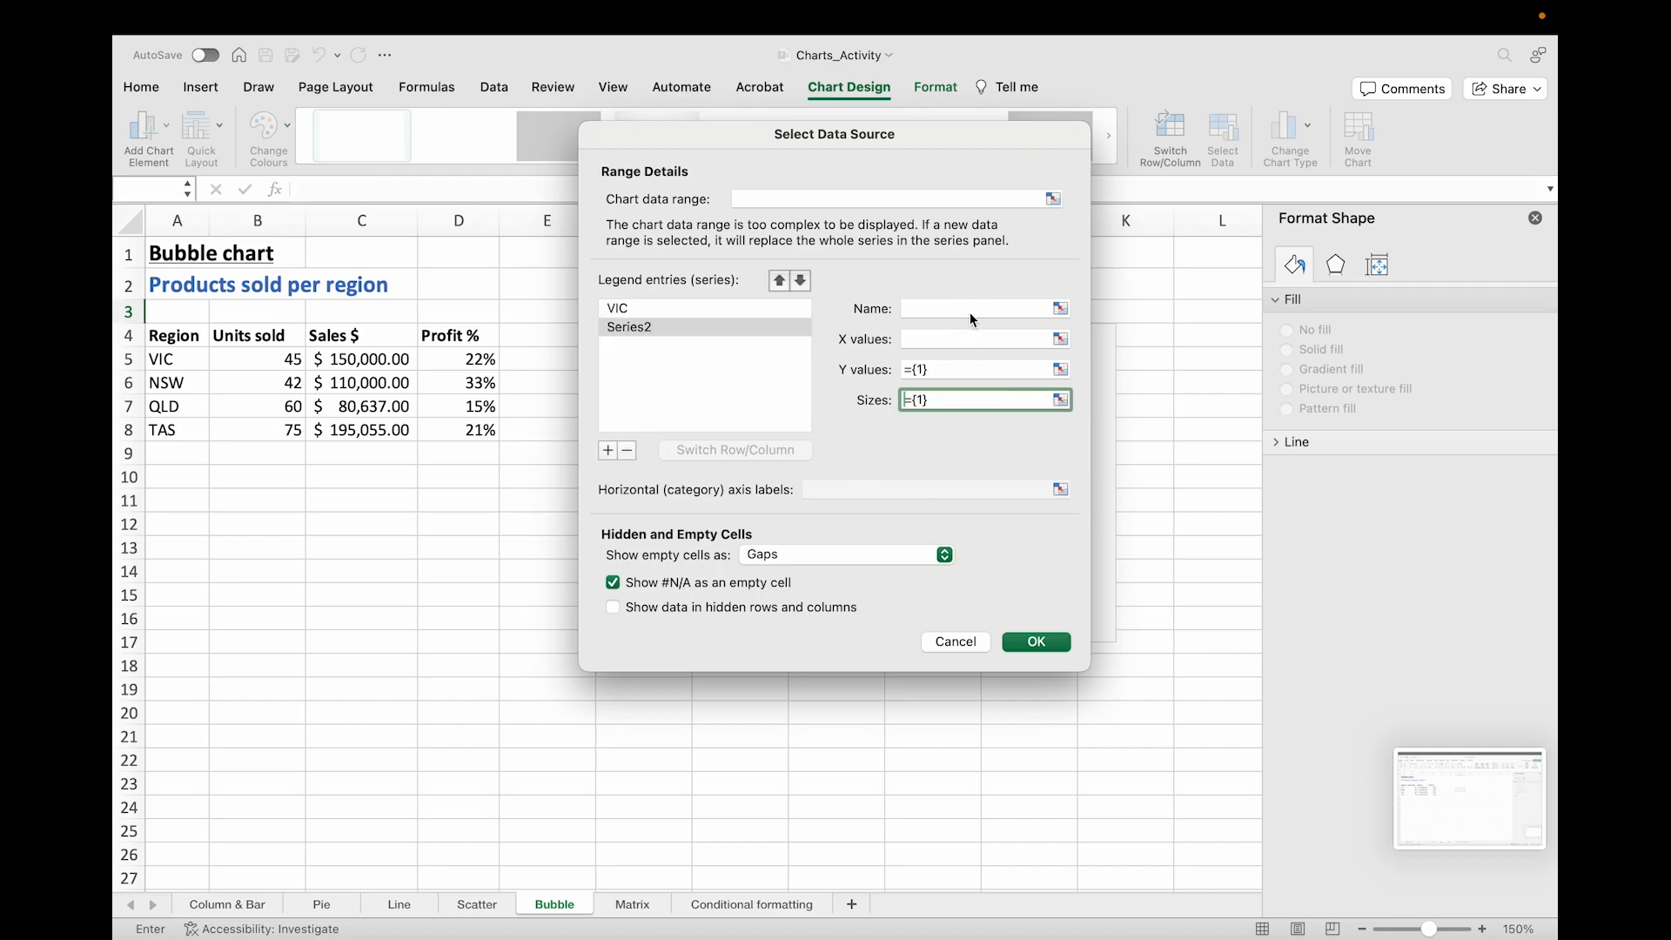
click(1060, 309)
click(170, 383)
key(Return)
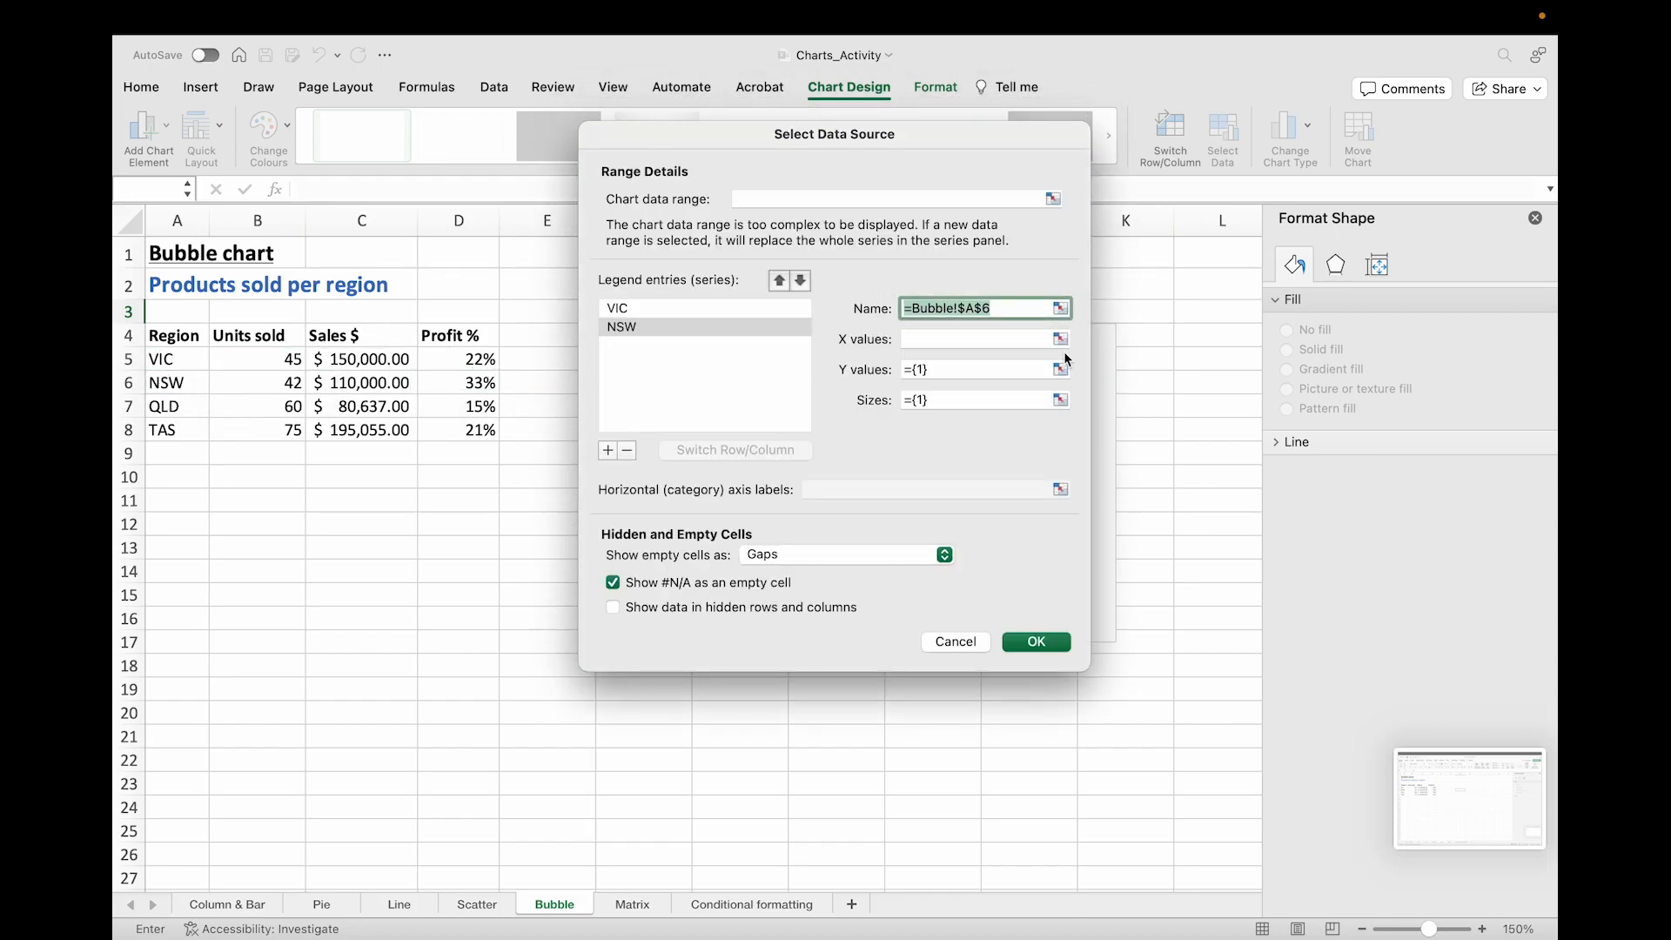
click(1061, 340)
click(278, 383)
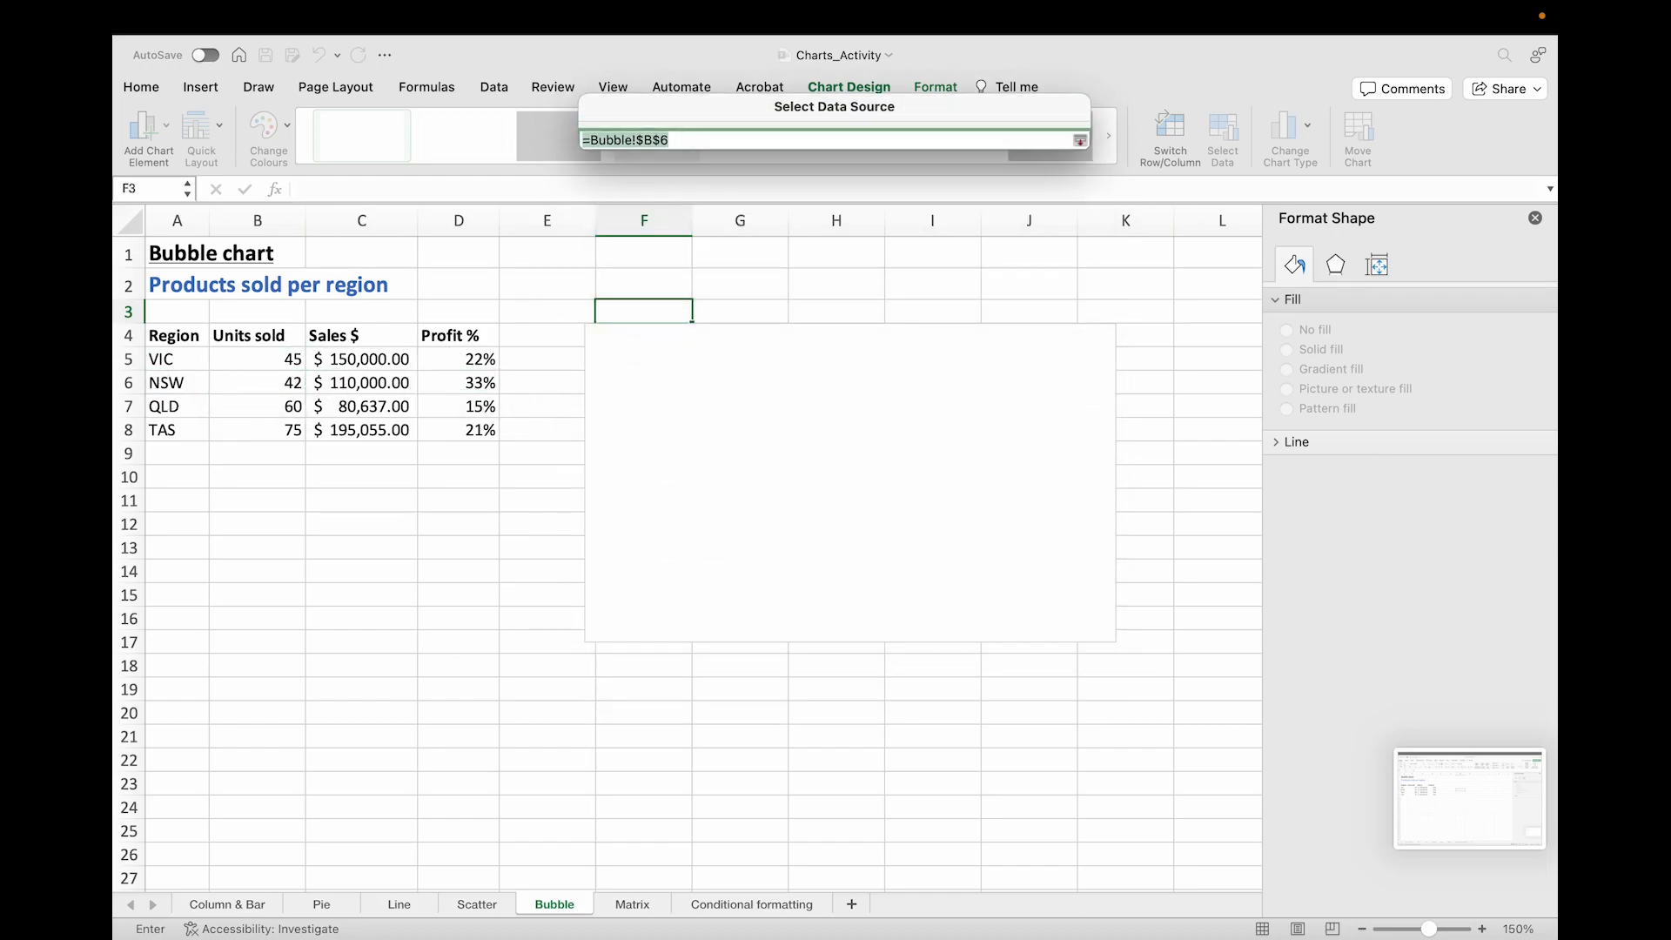
key(Return)
click(1061, 369)
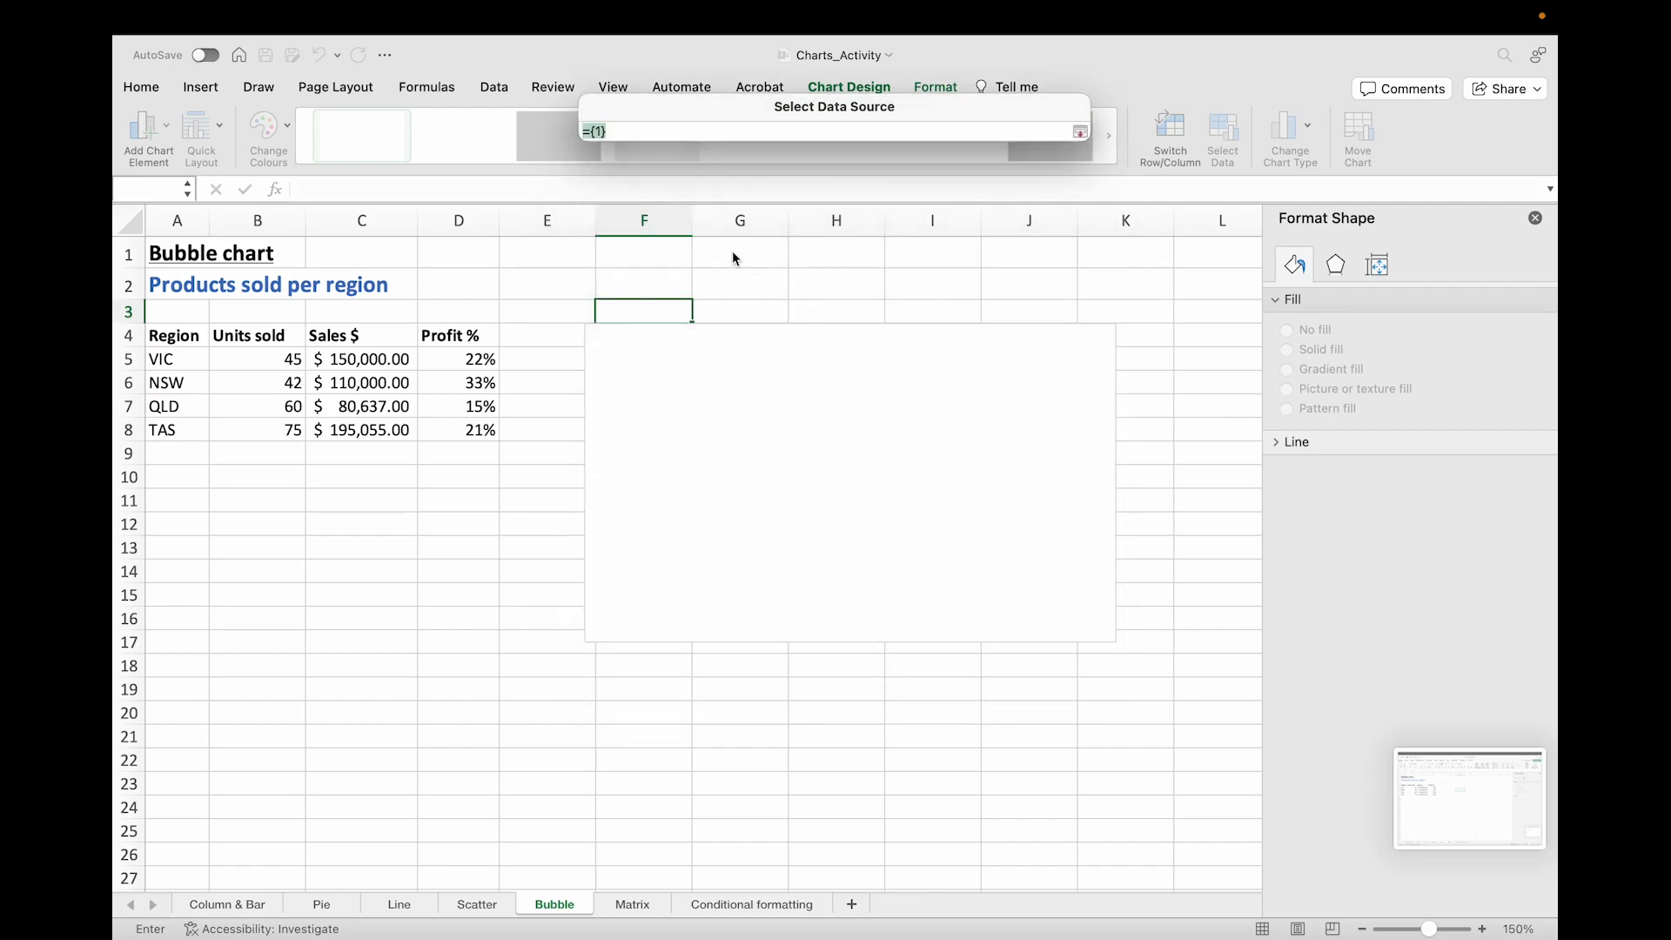
click(365, 383)
key(Return)
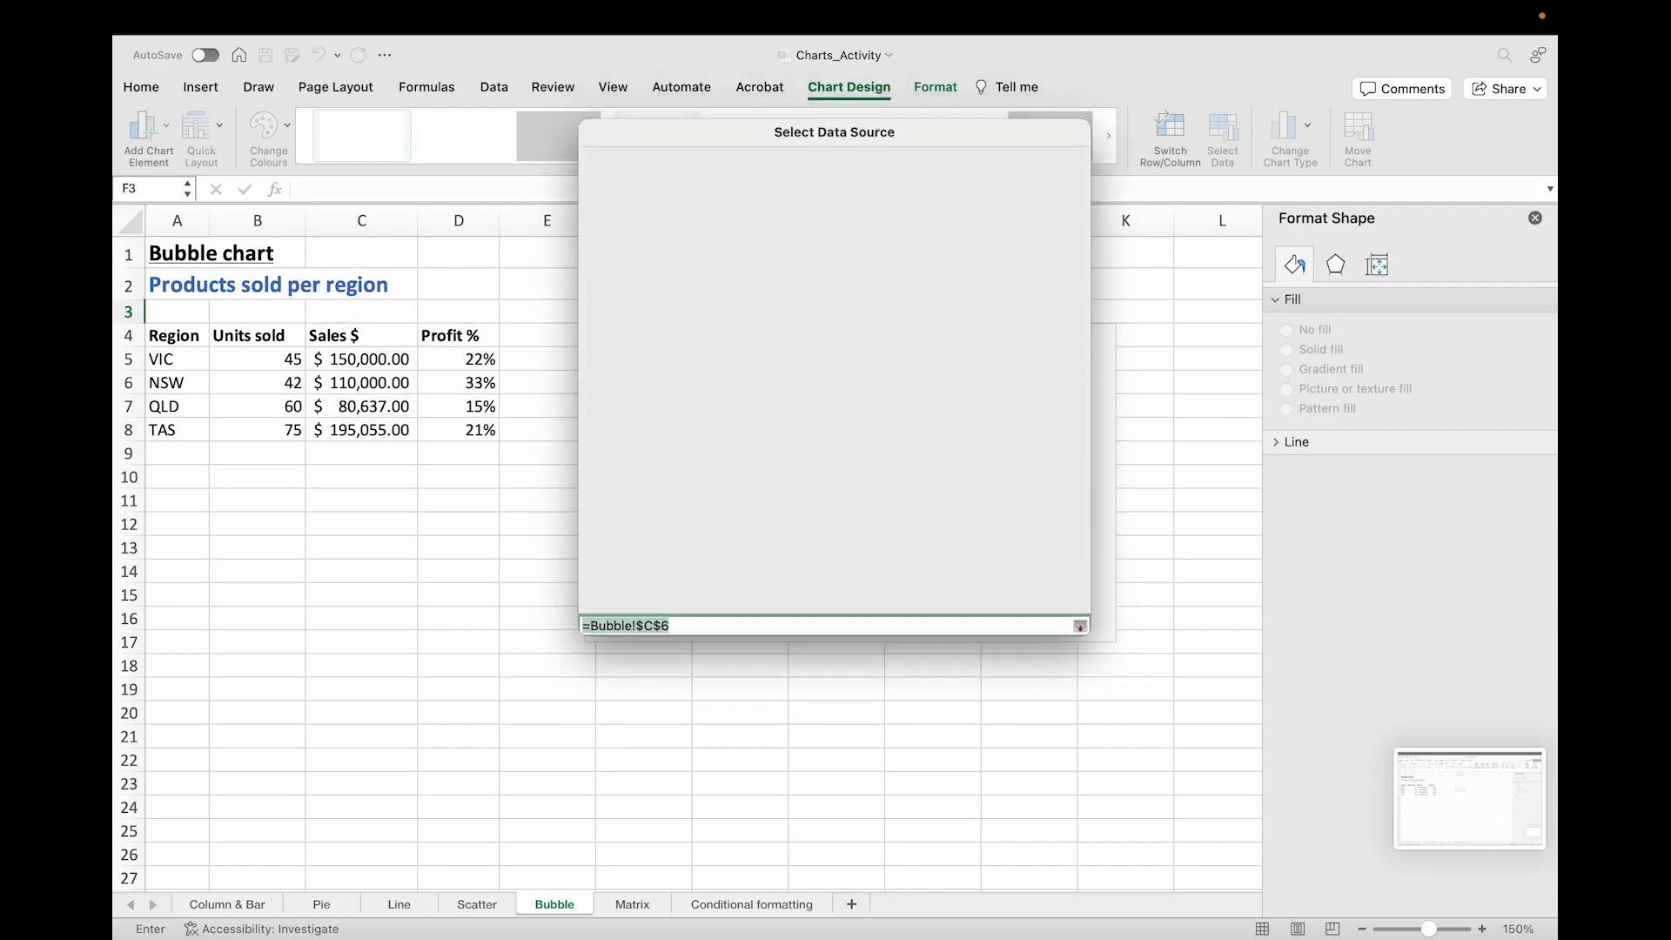
click(1061, 400)
click(458, 383)
key(Return)
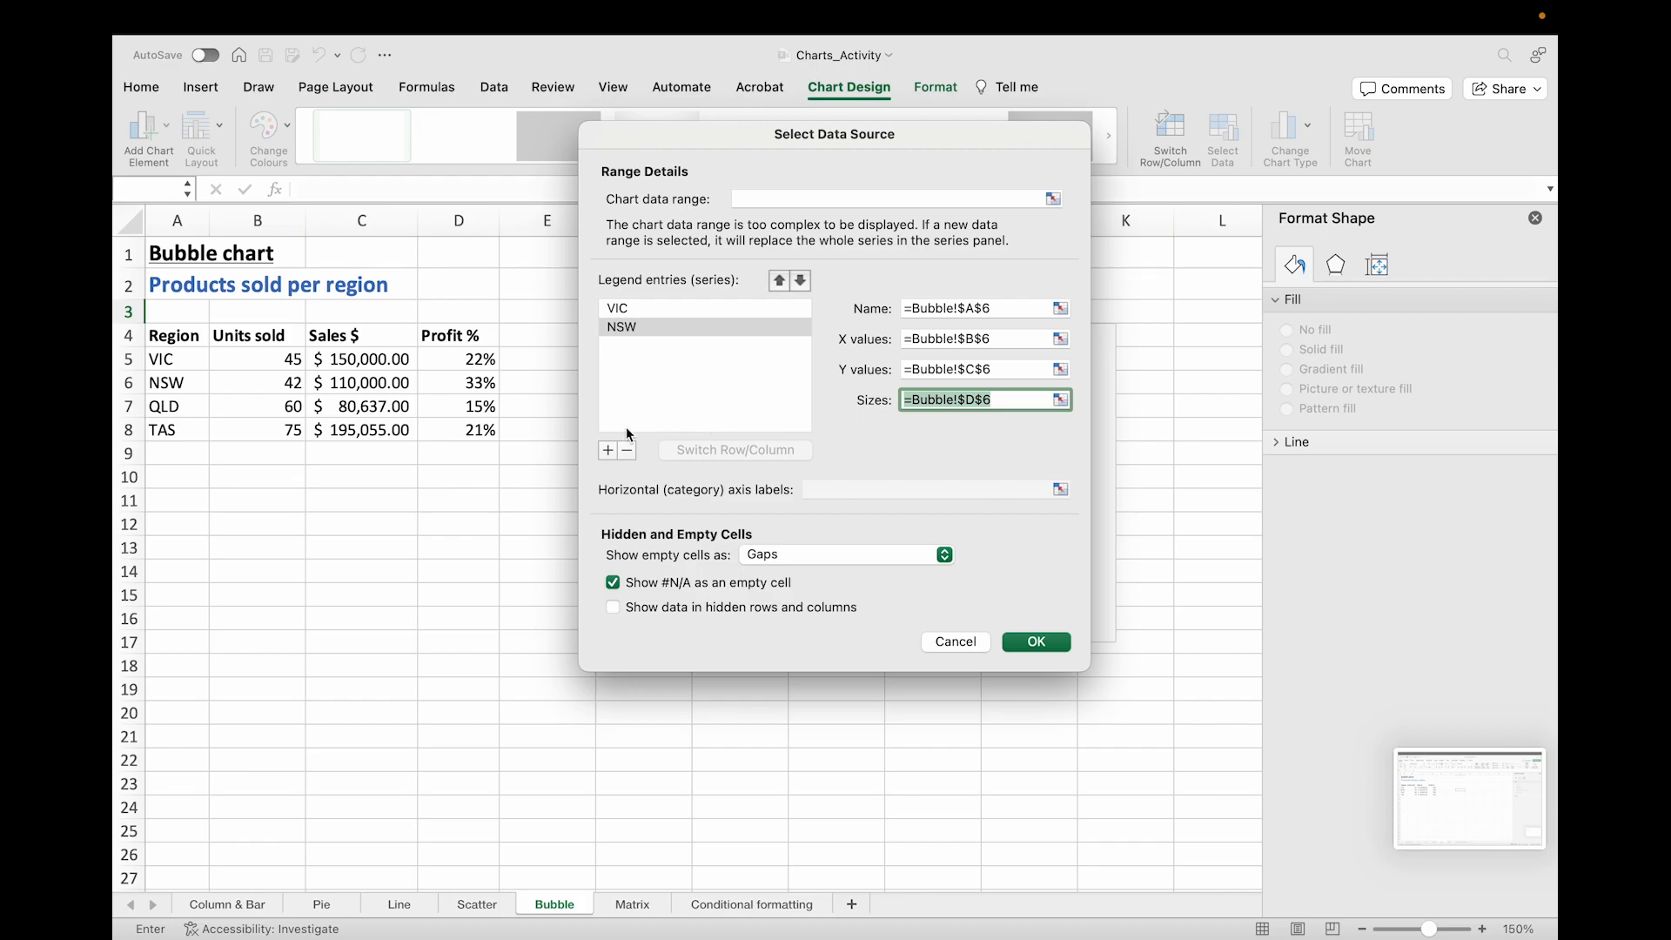
Step: Add a third series for QLD using A7 as name, B7 as X values, C7 as Y values and D7 as sizes
click(607, 450)
click(1061, 309)
click(174, 407)
key(Return)
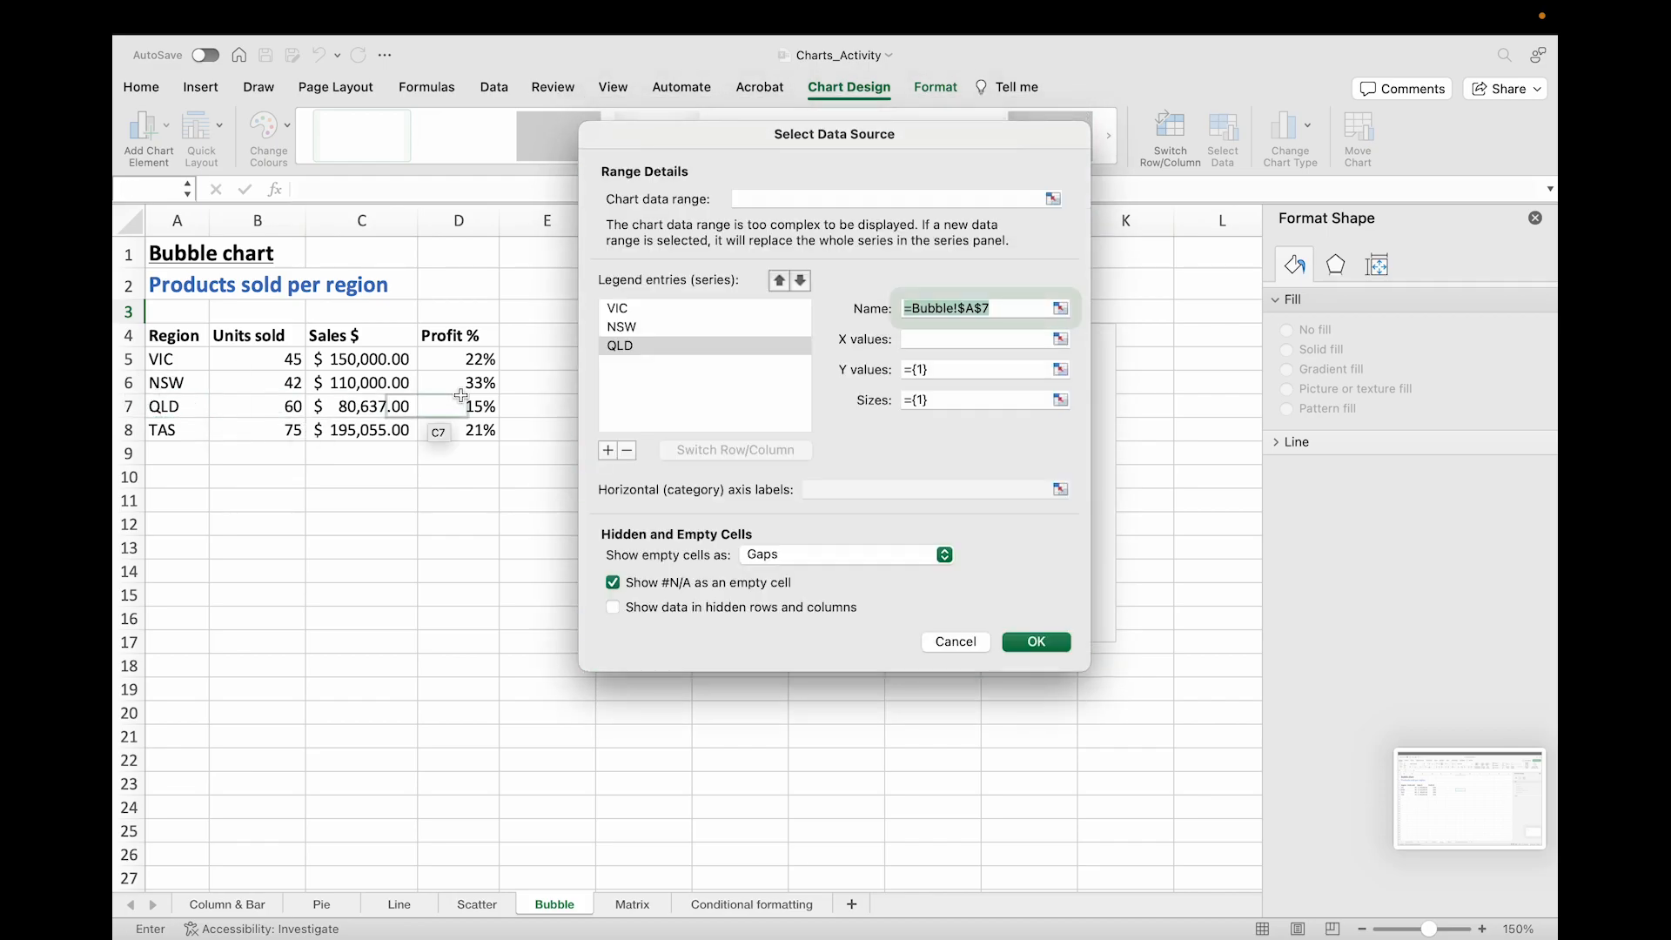
click(1061, 339)
click(264, 409)
key(Return)
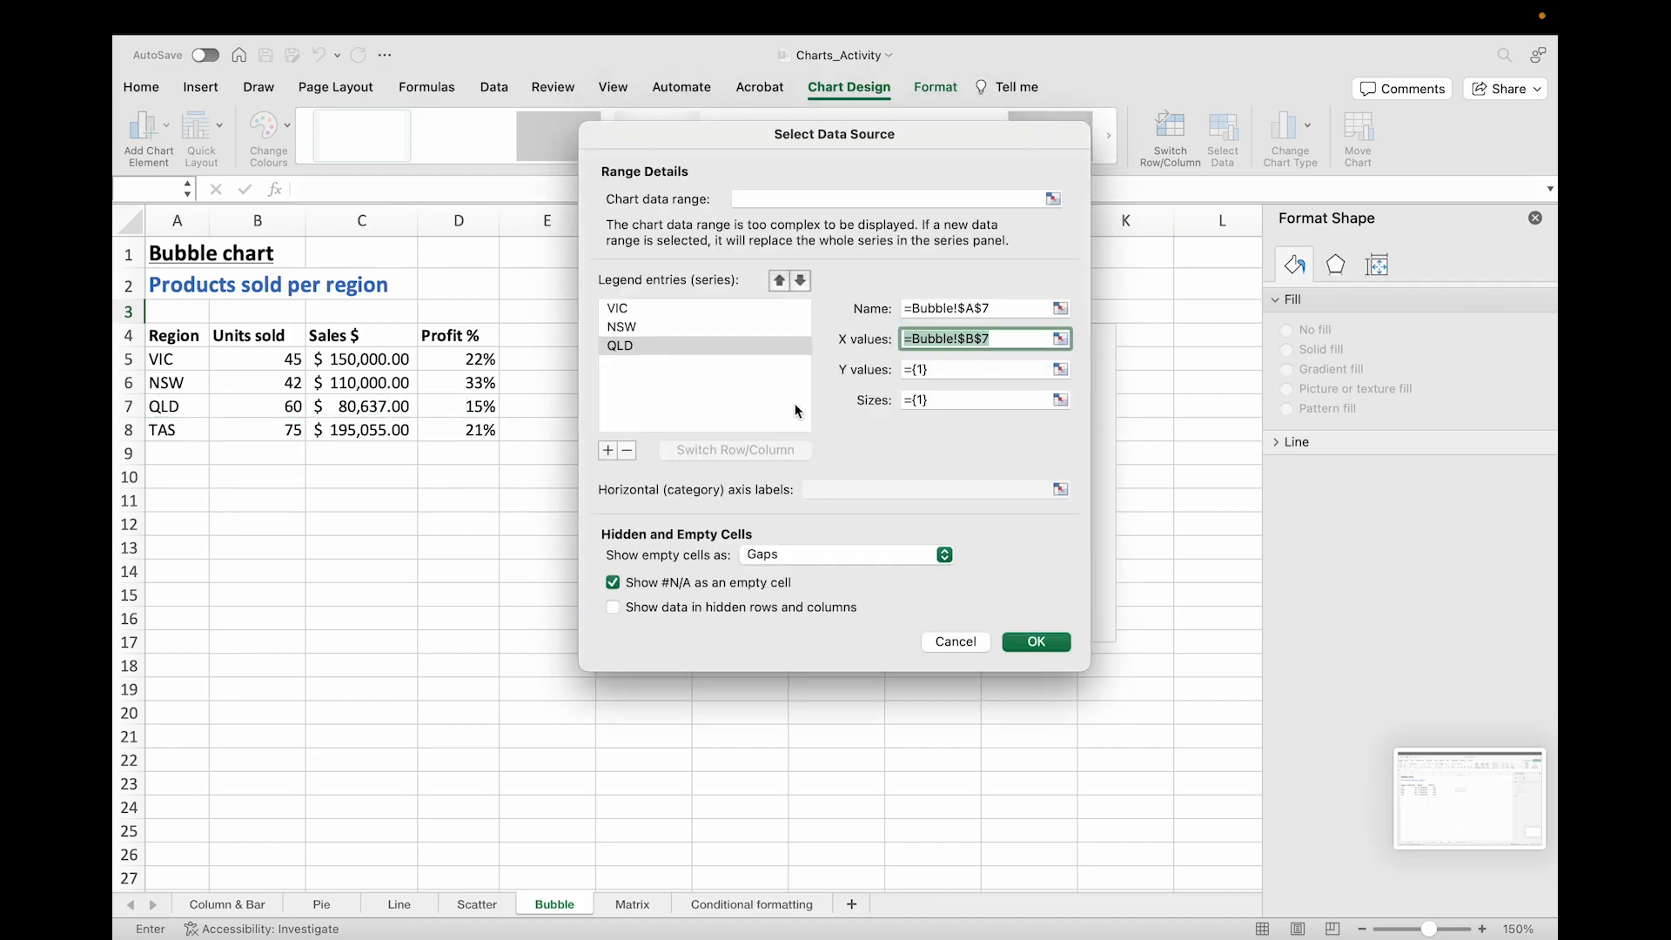
click(1061, 369)
click(365, 406)
key(Return)
click(1061, 400)
click(459, 406)
key(Return)
Step: Add a fourth series for TAS from A8, B8, C8 and D8, then confirm the data source
click(635, 440)
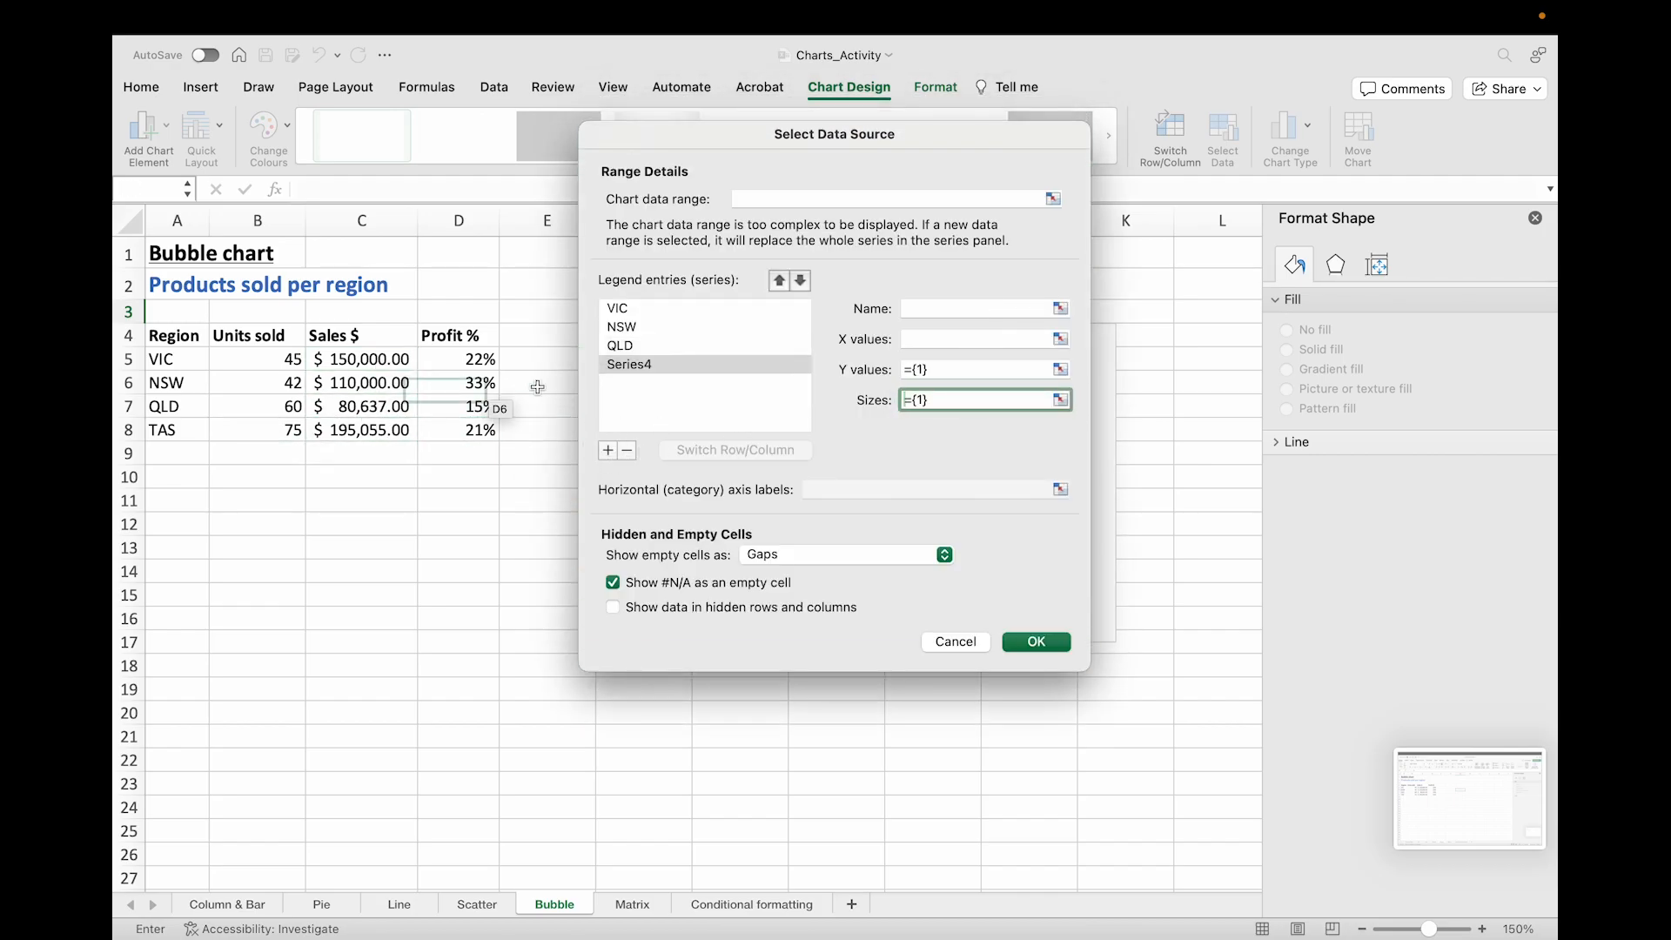
click(1061, 309)
click(178, 429)
key(Return)
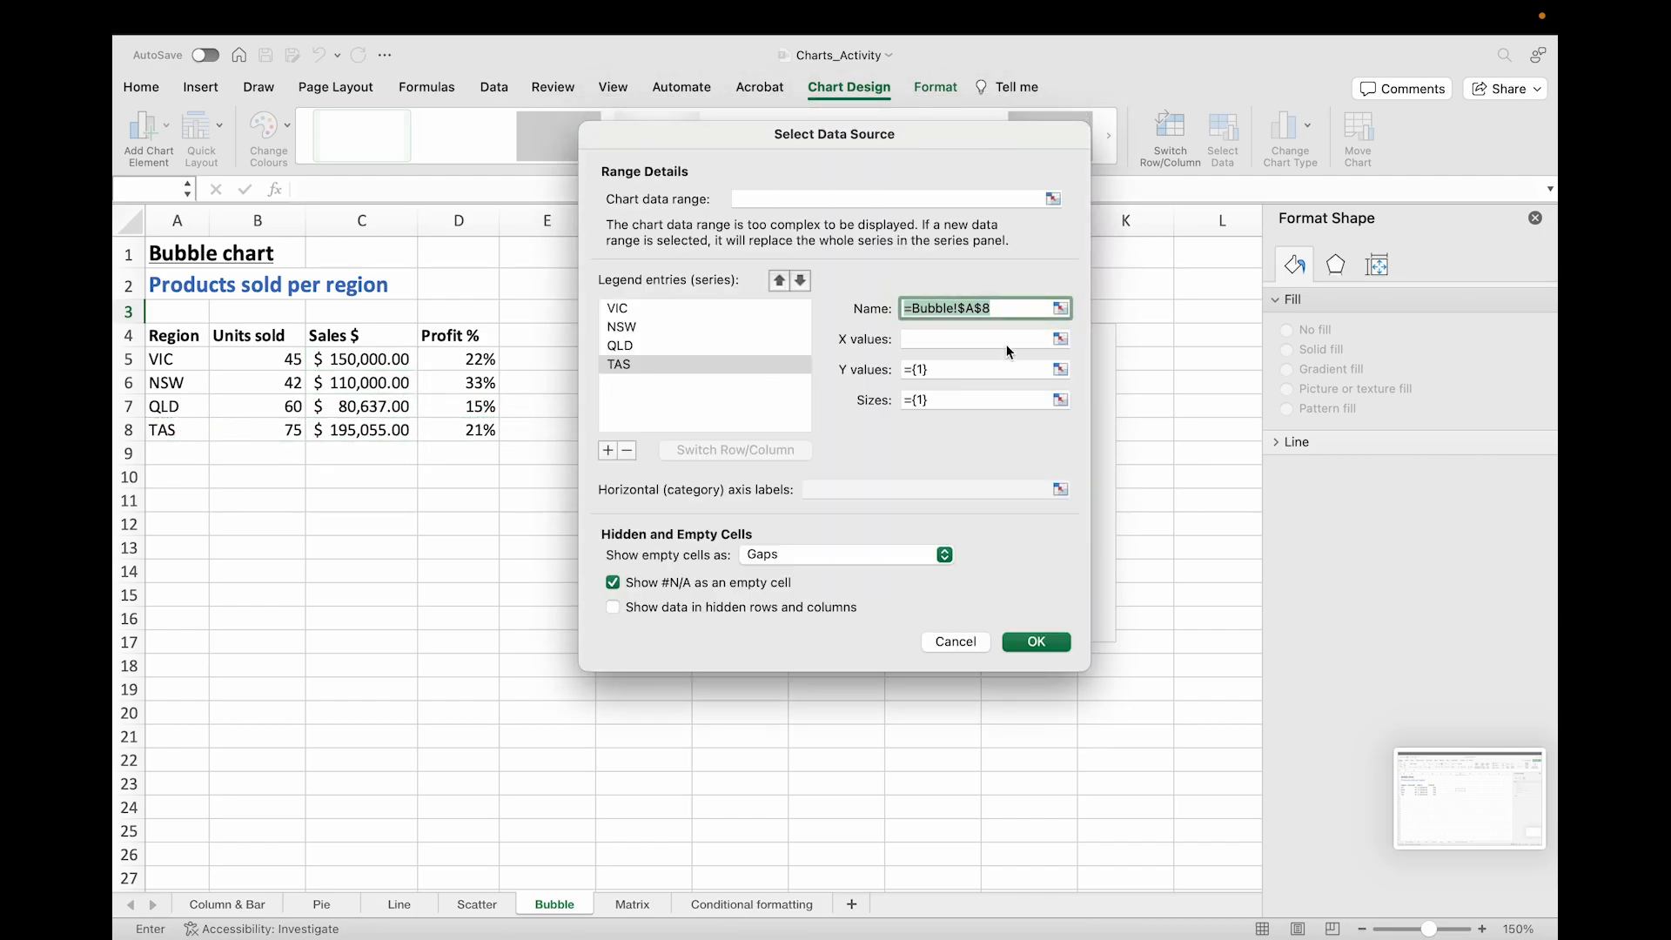
click(1061, 340)
click(290, 431)
key(Return)
click(1061, 369)
click(365, 430)
key(Return)
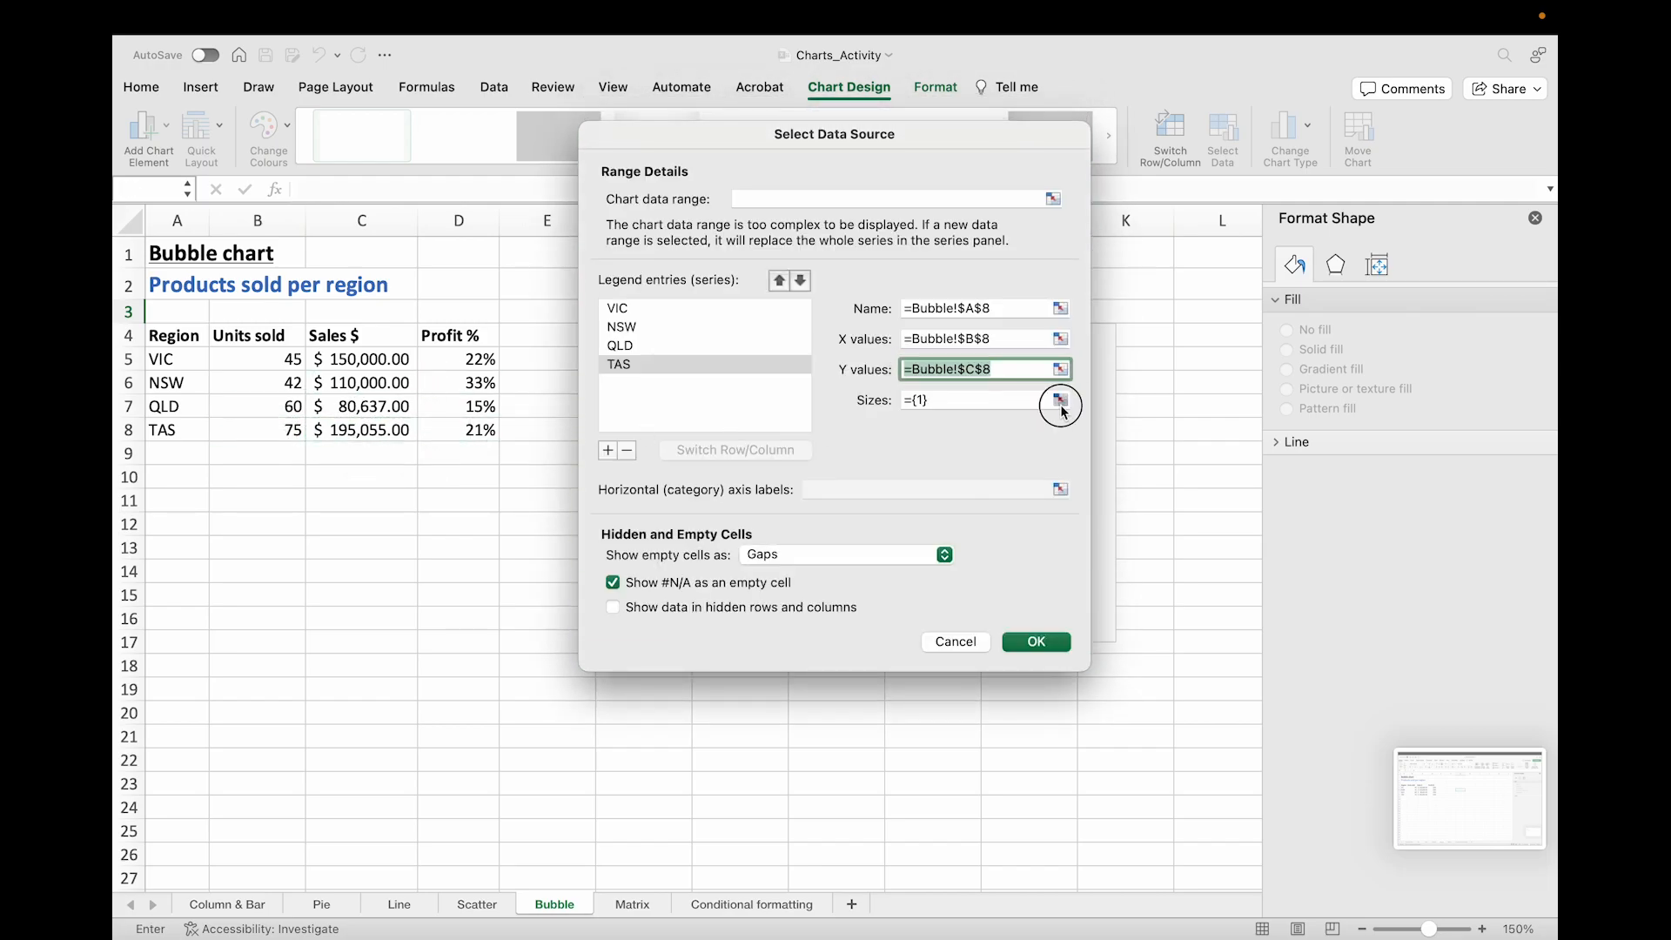
click(1061, 401)
click(458, 430)
key(Return)
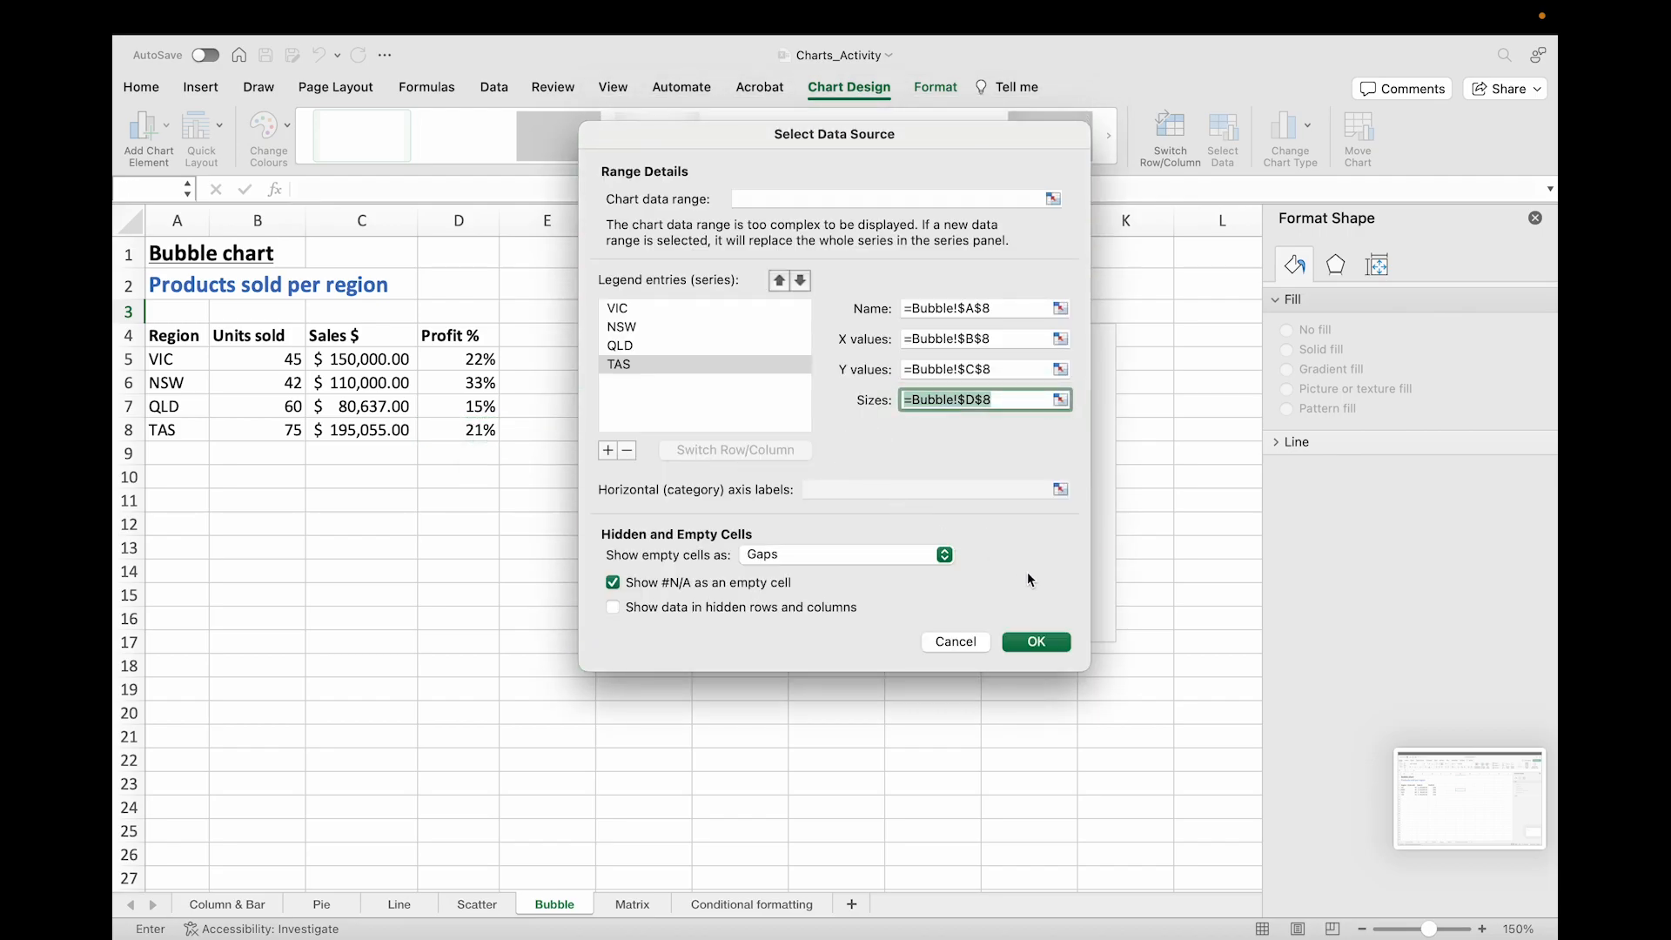
click(1035, 642)
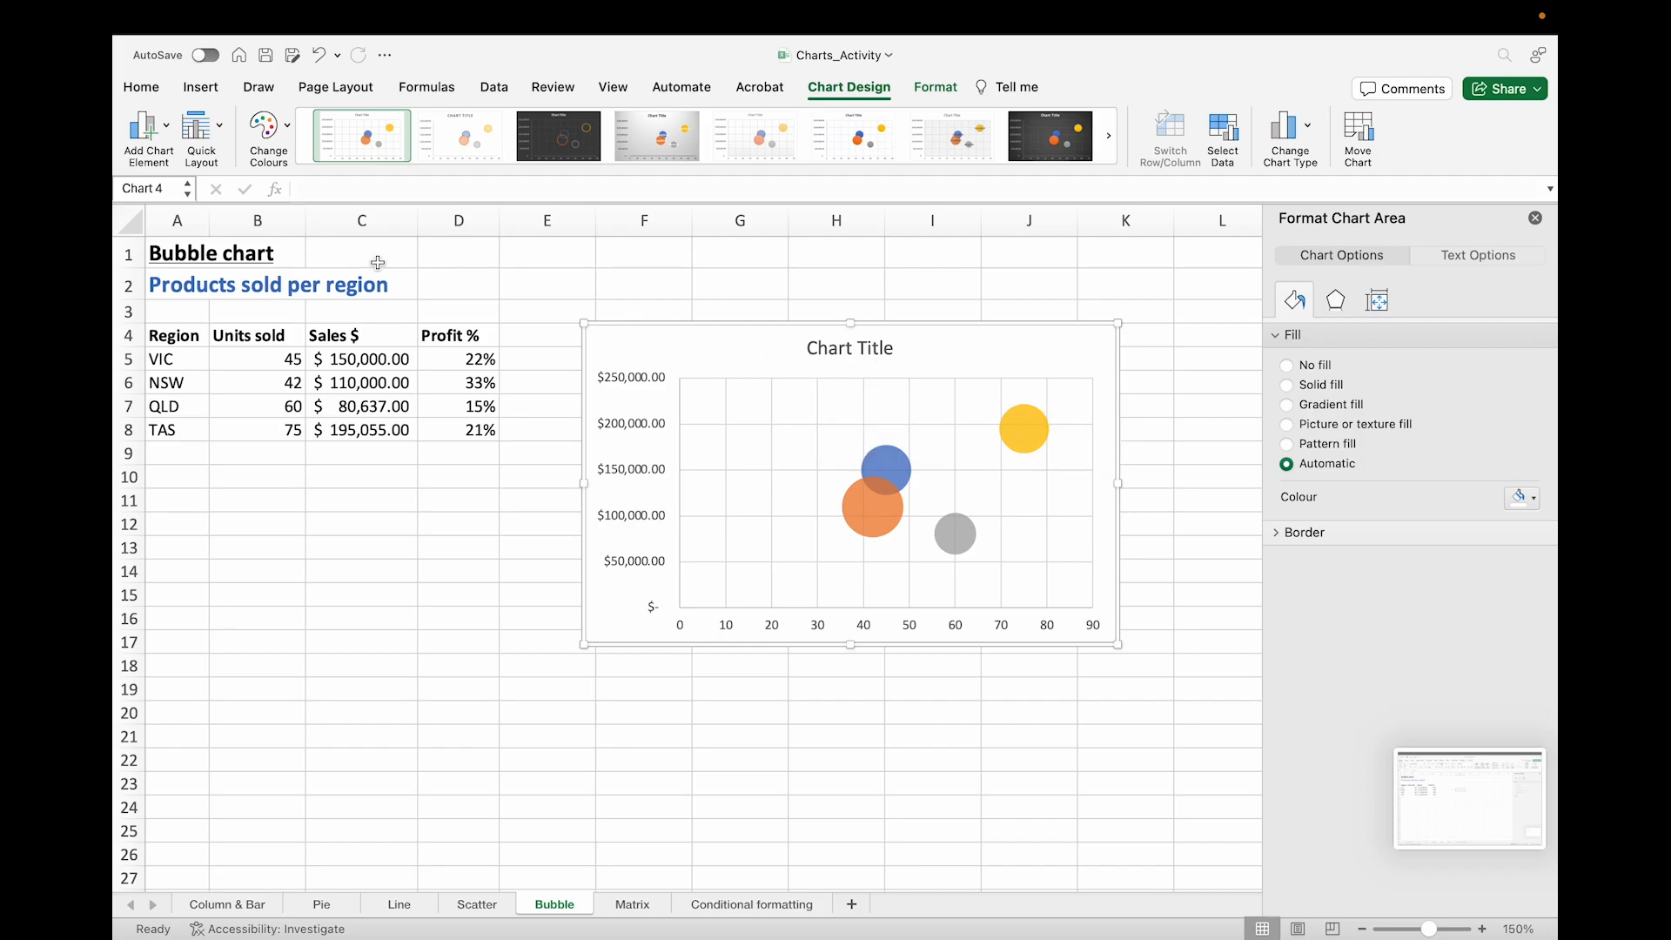
Step: Add primary horizontal and primary vertical axis titles to the bubble chart
click(146, 131)
mouse_move(202, 184)
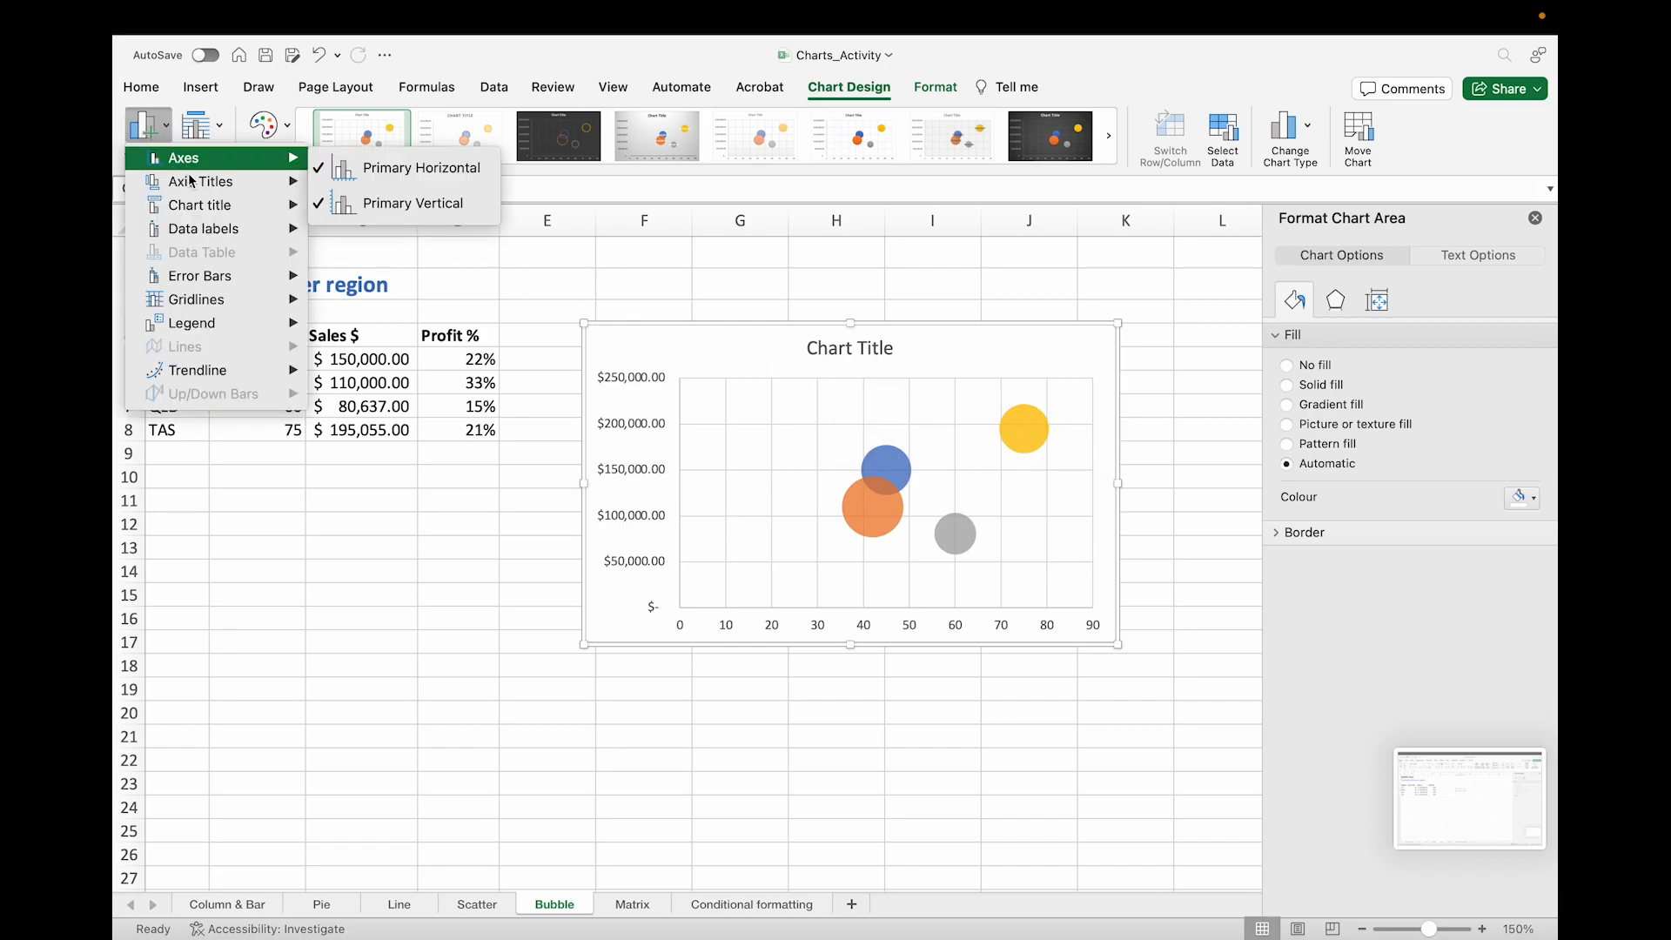
click(409, 192)
click(143, 129)
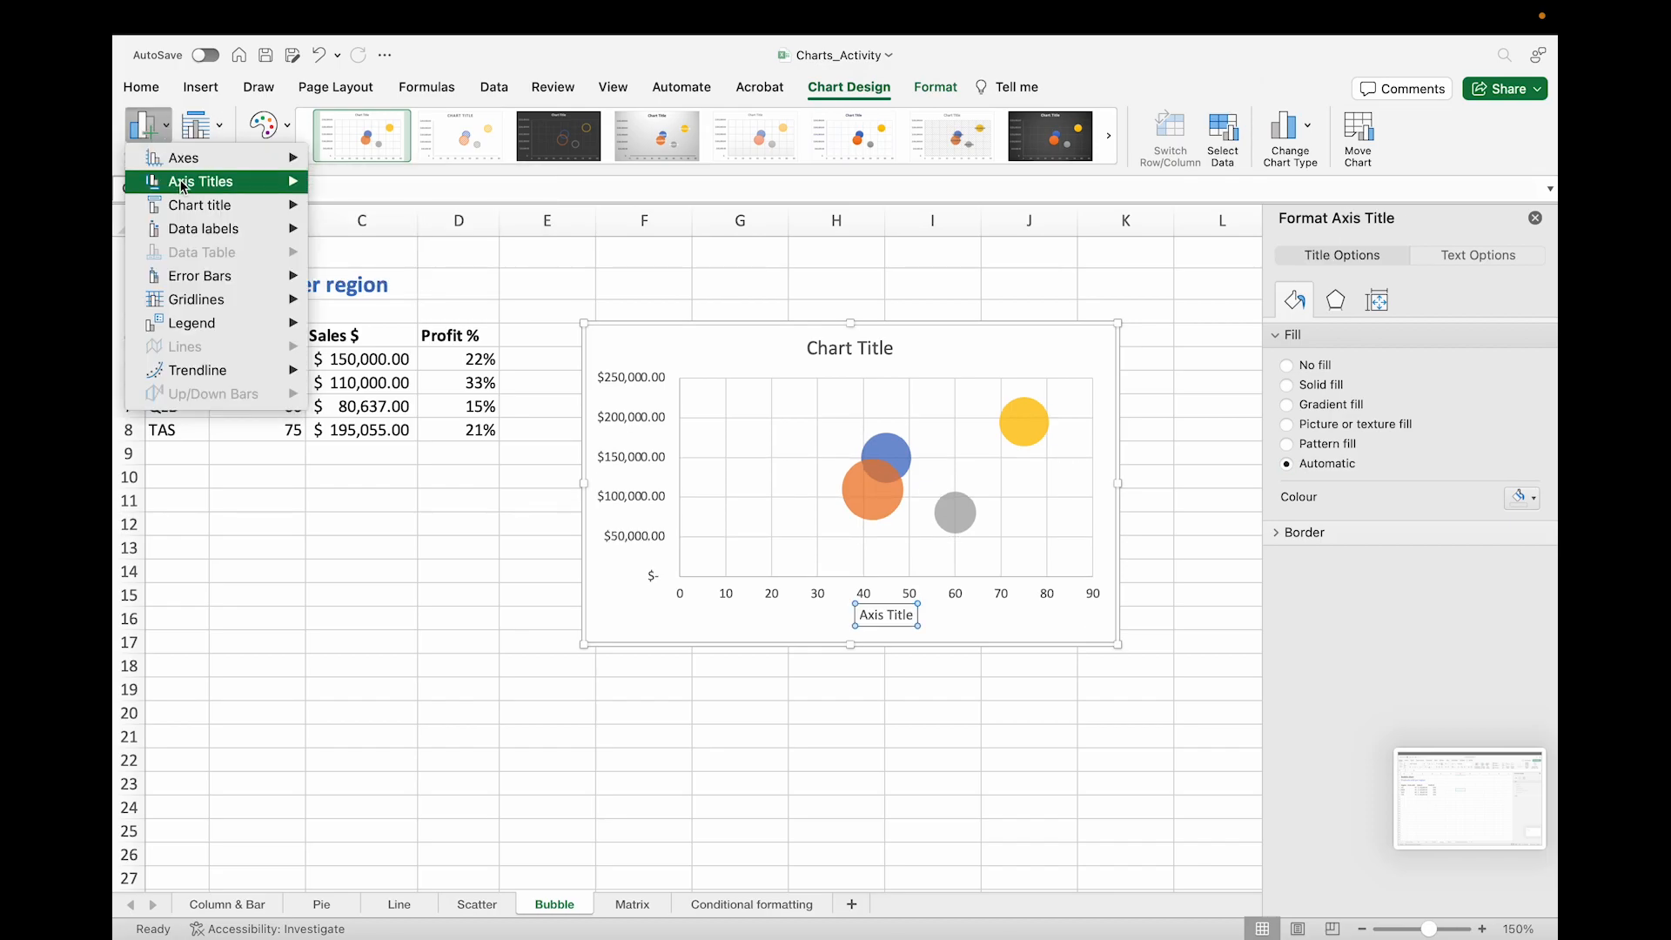
mouse_move(278, 189)
click(369, 227)
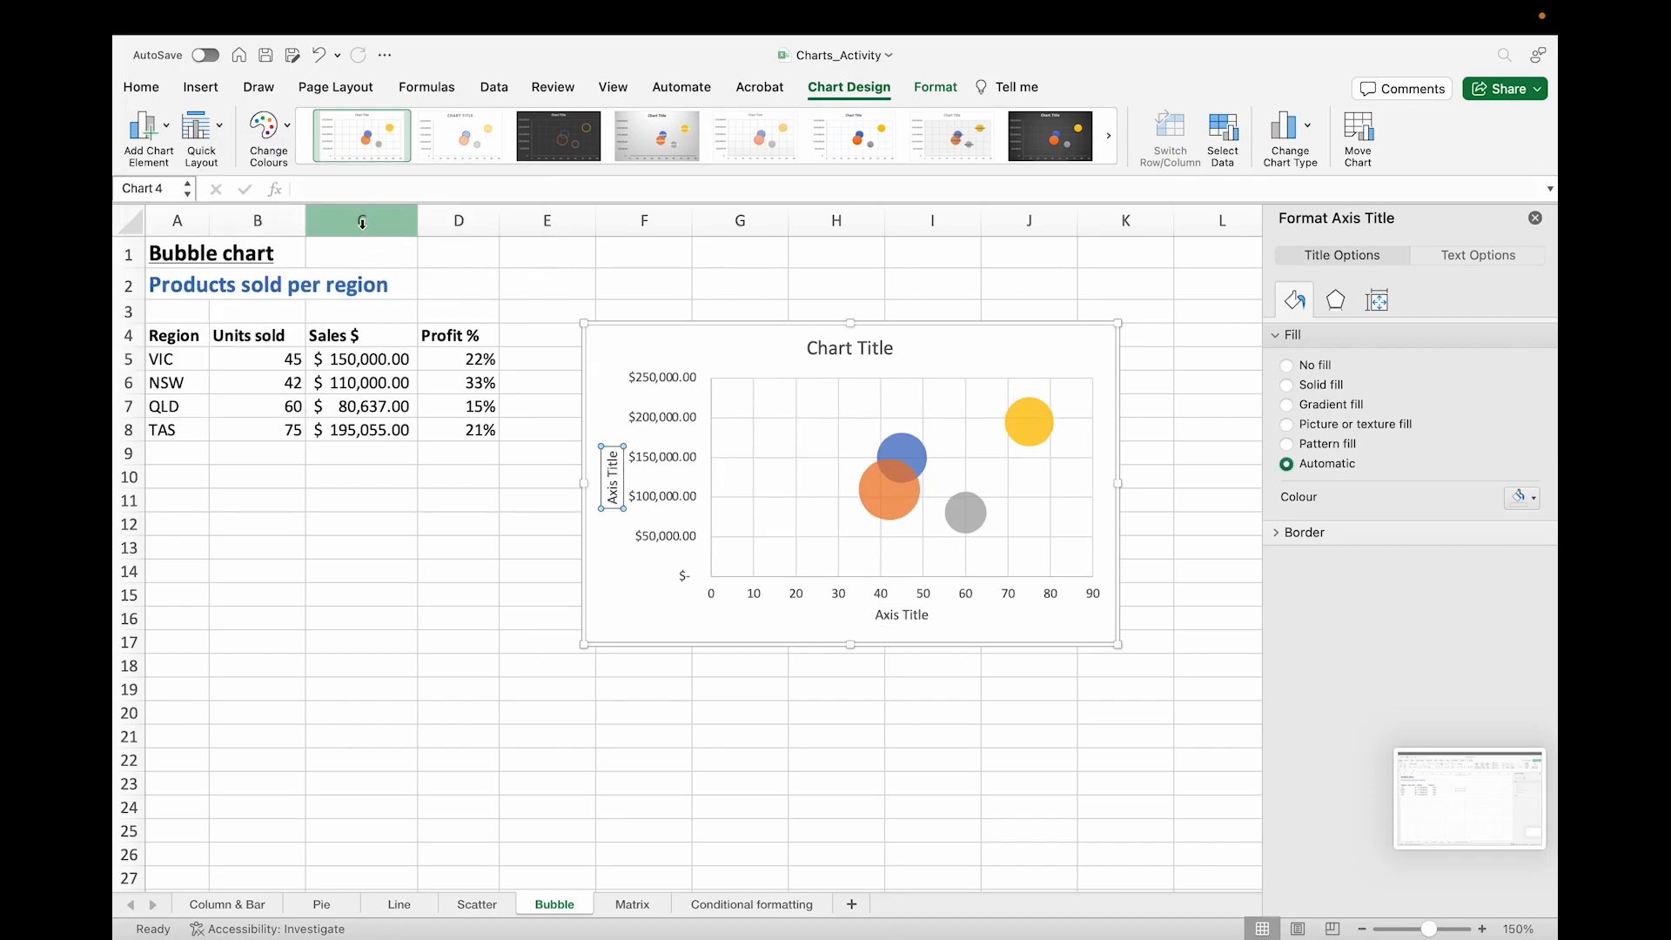
Step: Replace the chart title with "Products sold per region"
click(861, 347)
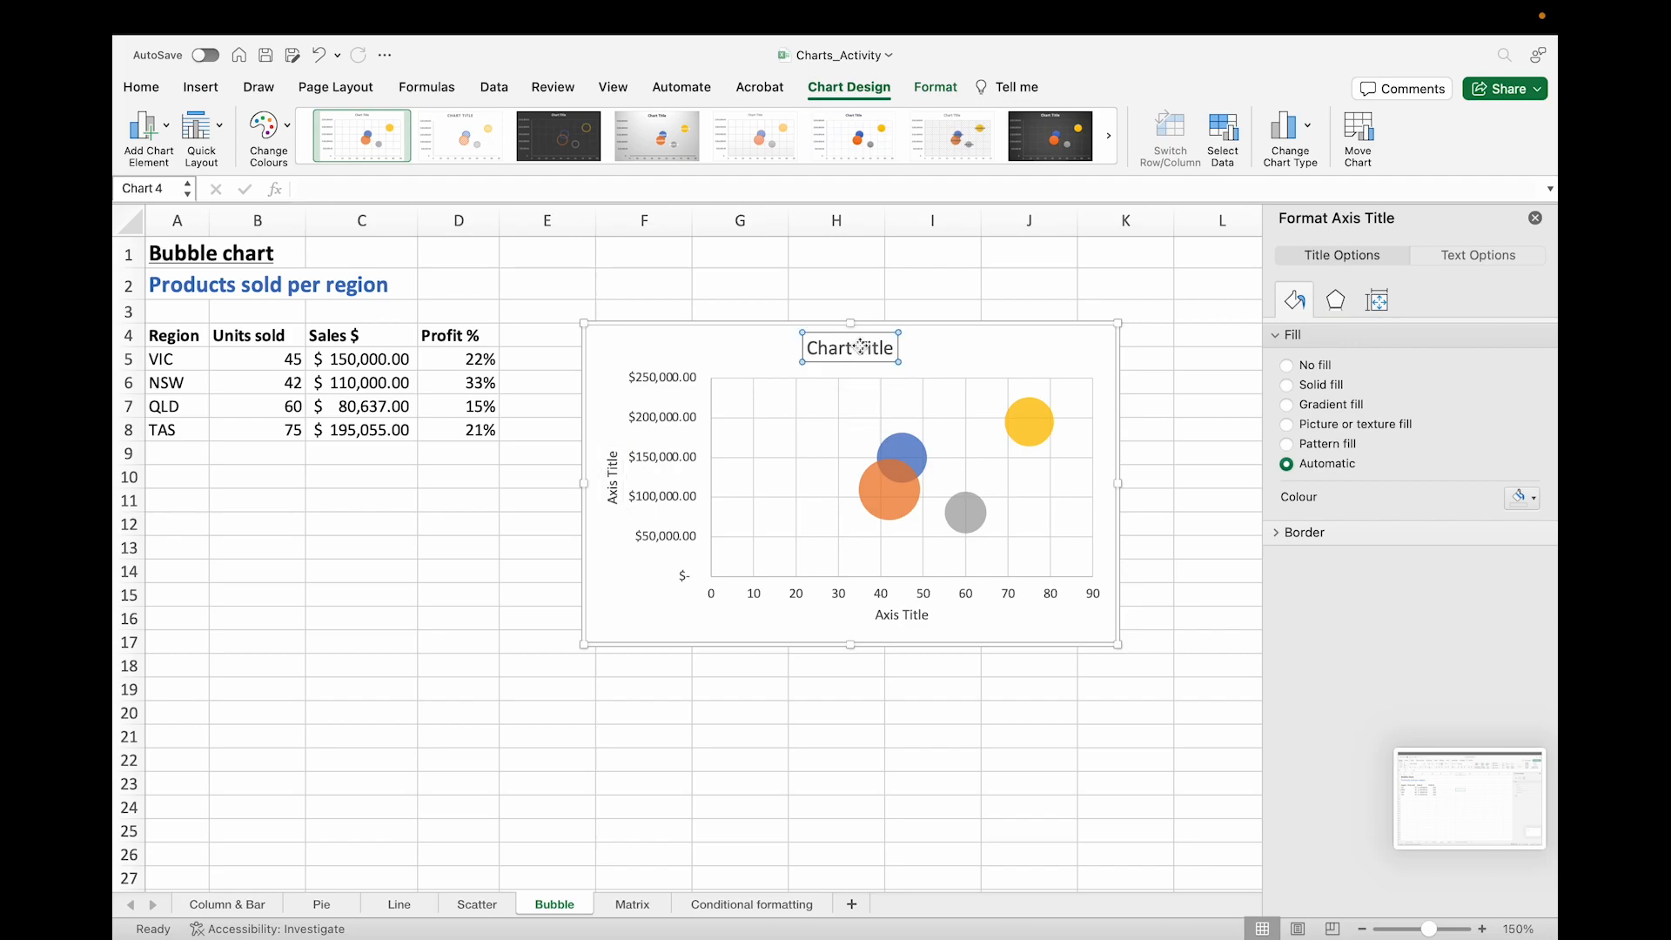
triple_click(872, 351)
text(Prod)
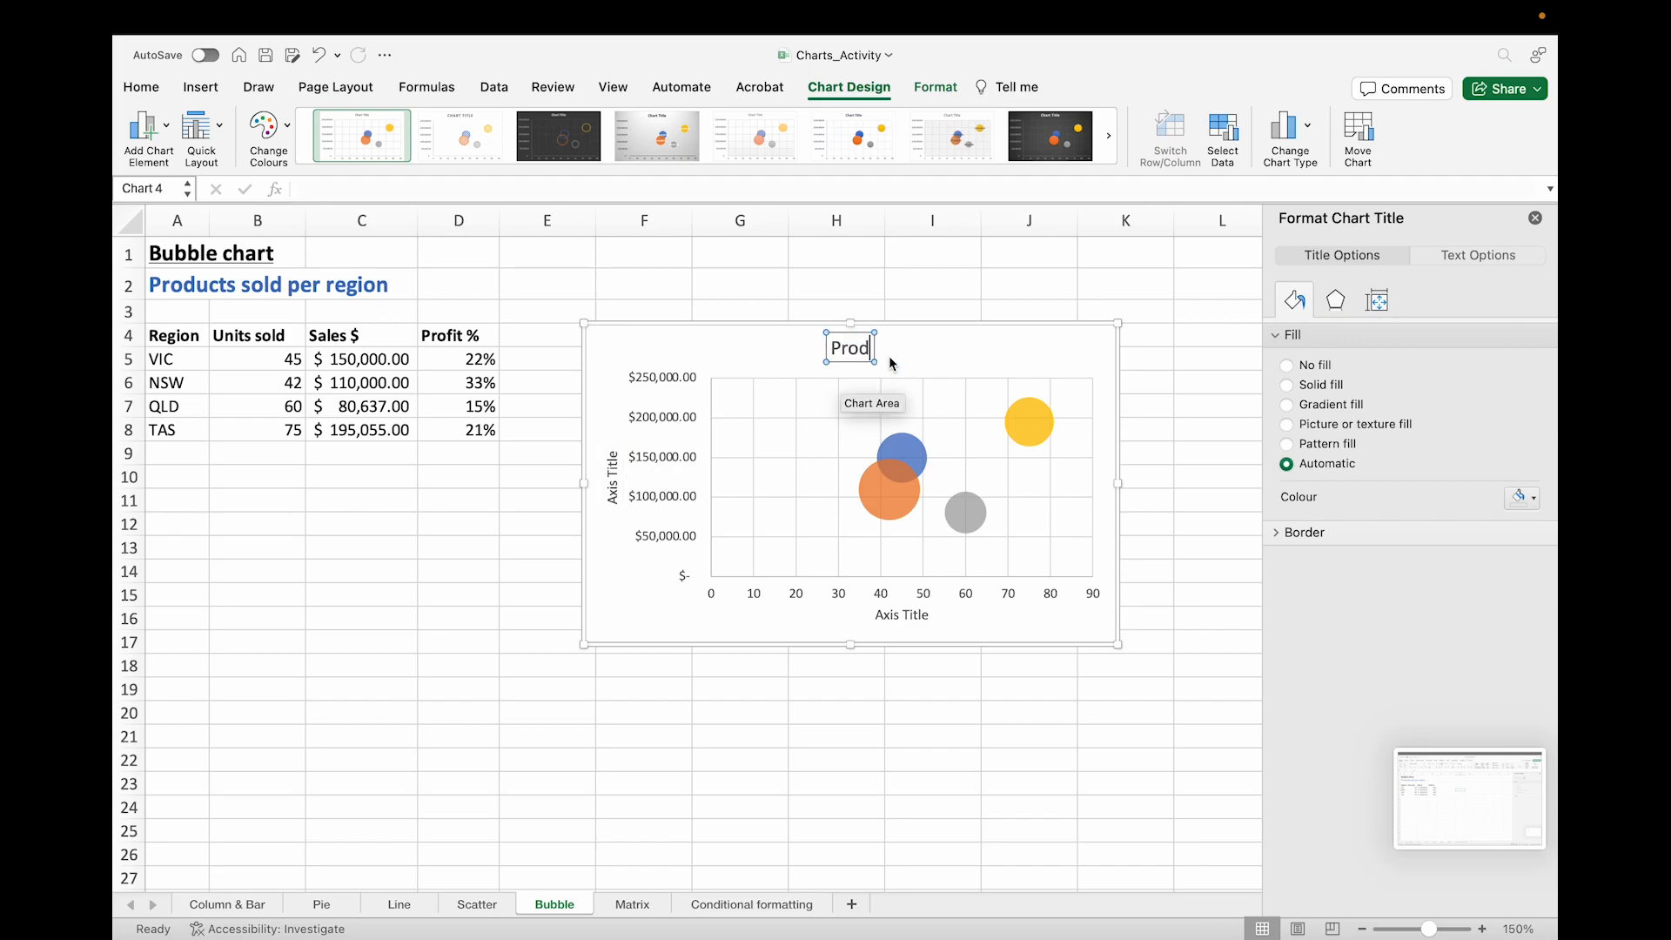
text(ucts sold per region)
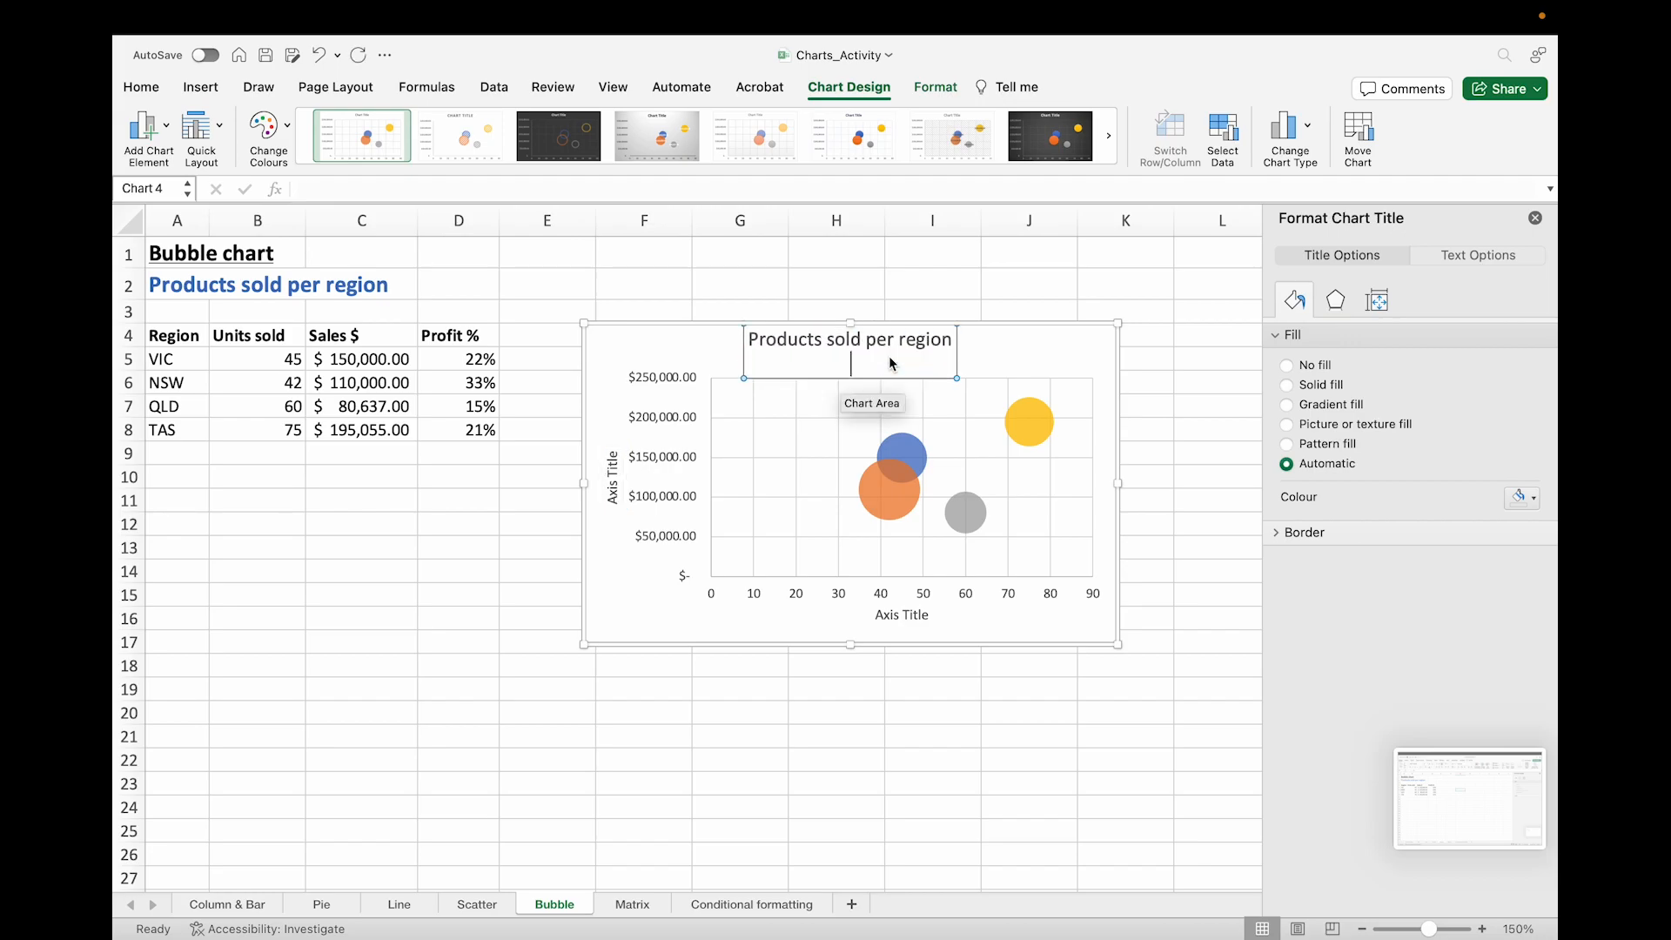
Step: Set the vertical axis title to "Sales (AUD$)"
click(609, 461)
text(Sales)
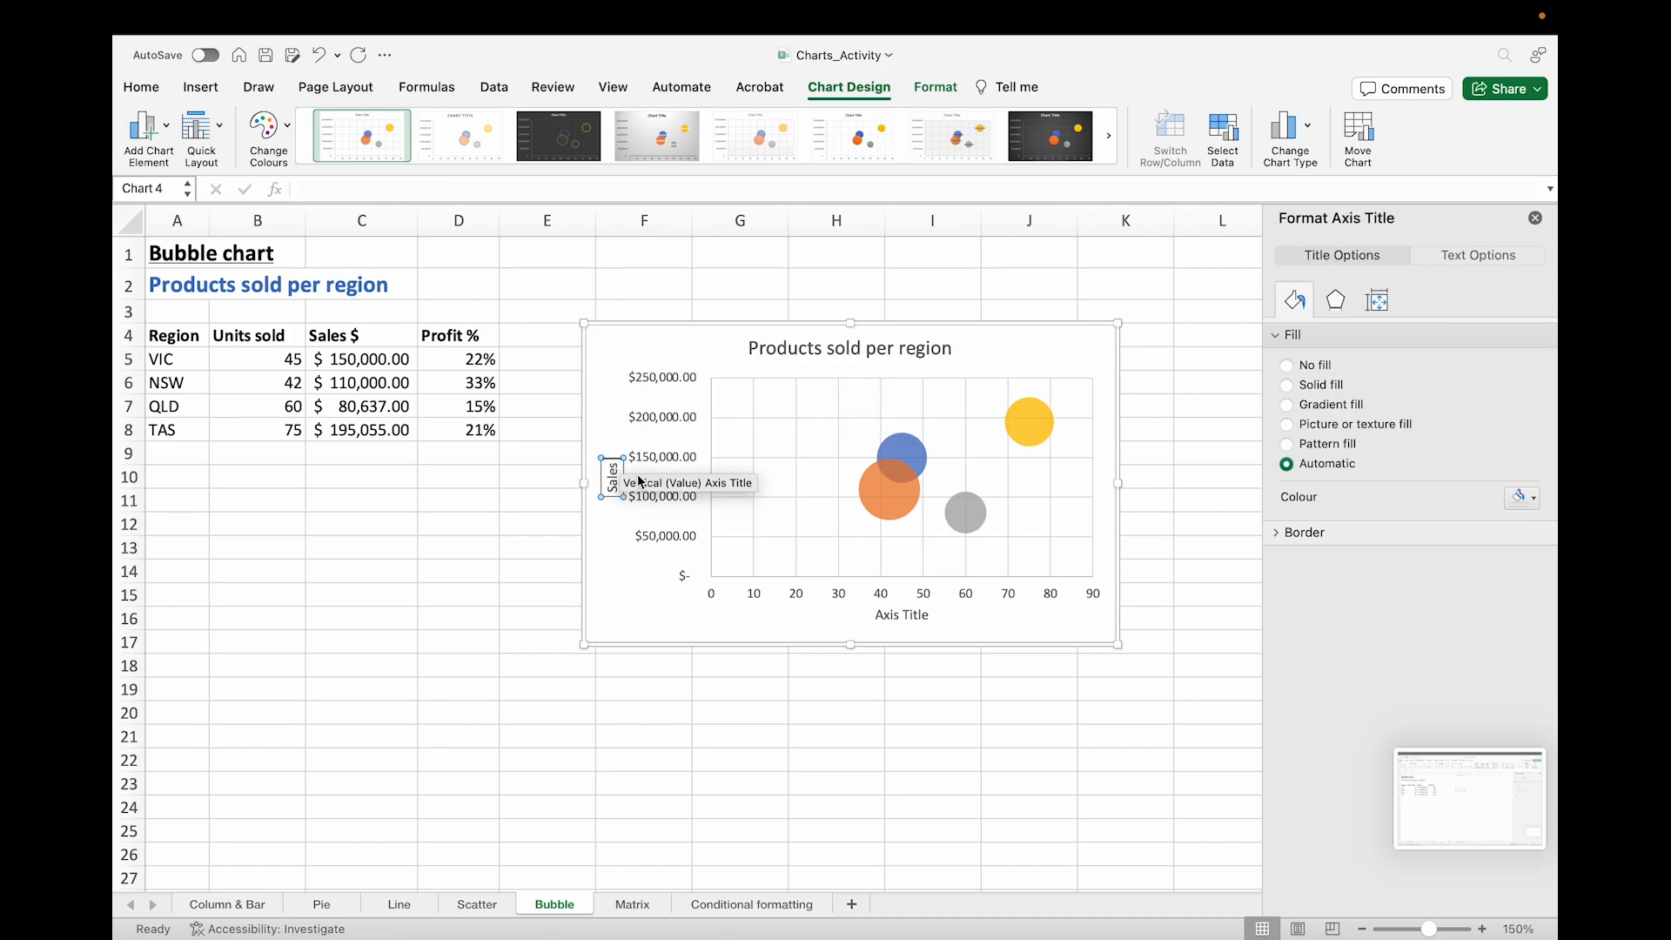
text( (AUD$))
Step: Set the horizontal axis title to "Units Sold"
click(906, 615)
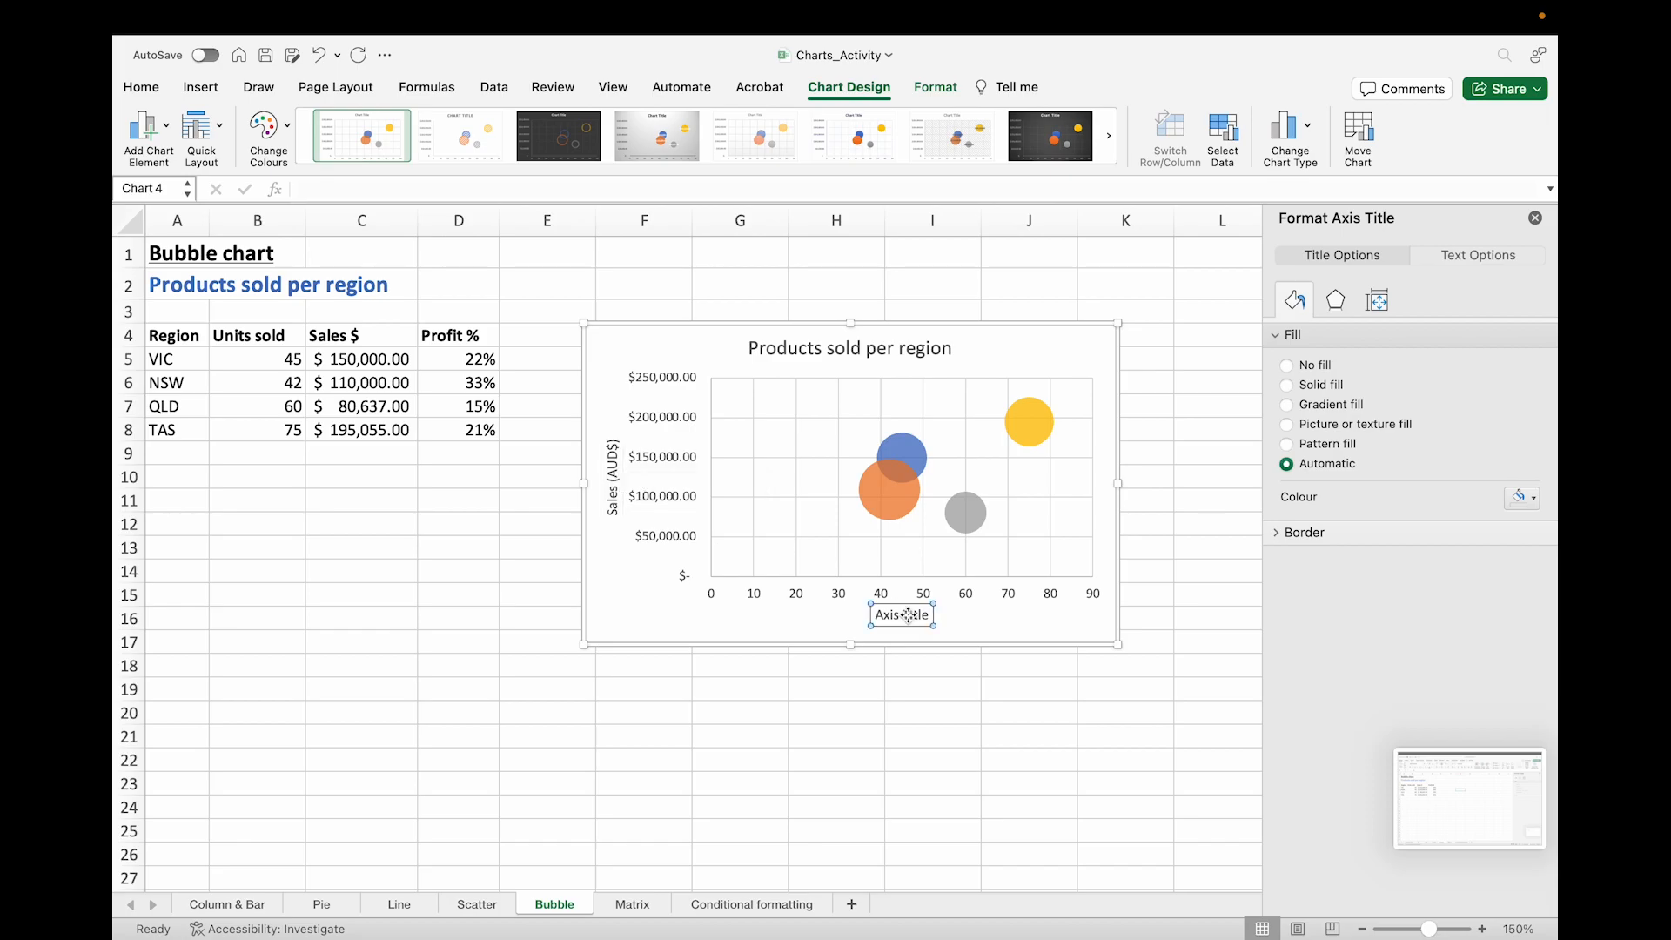
triple_click(909, 616)
text(Units Sold)
click(923, 668)
Step: Add a legend on the right of the bubble chart and select the NSW bubble series
click(901, 498)
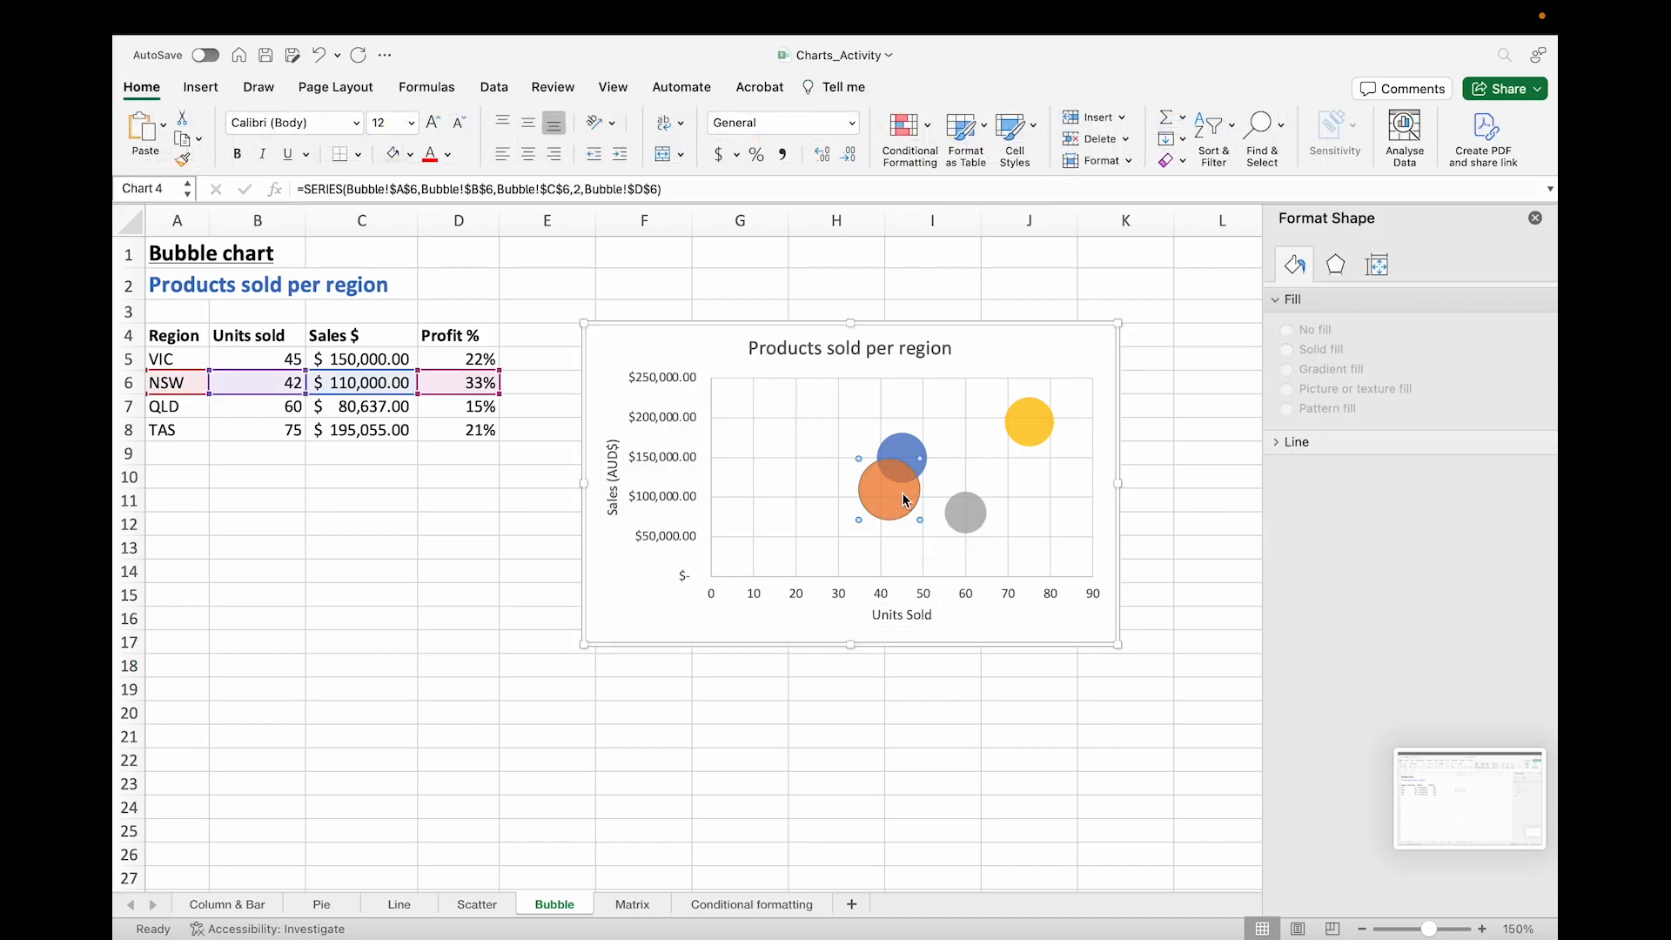
click(722, 353)
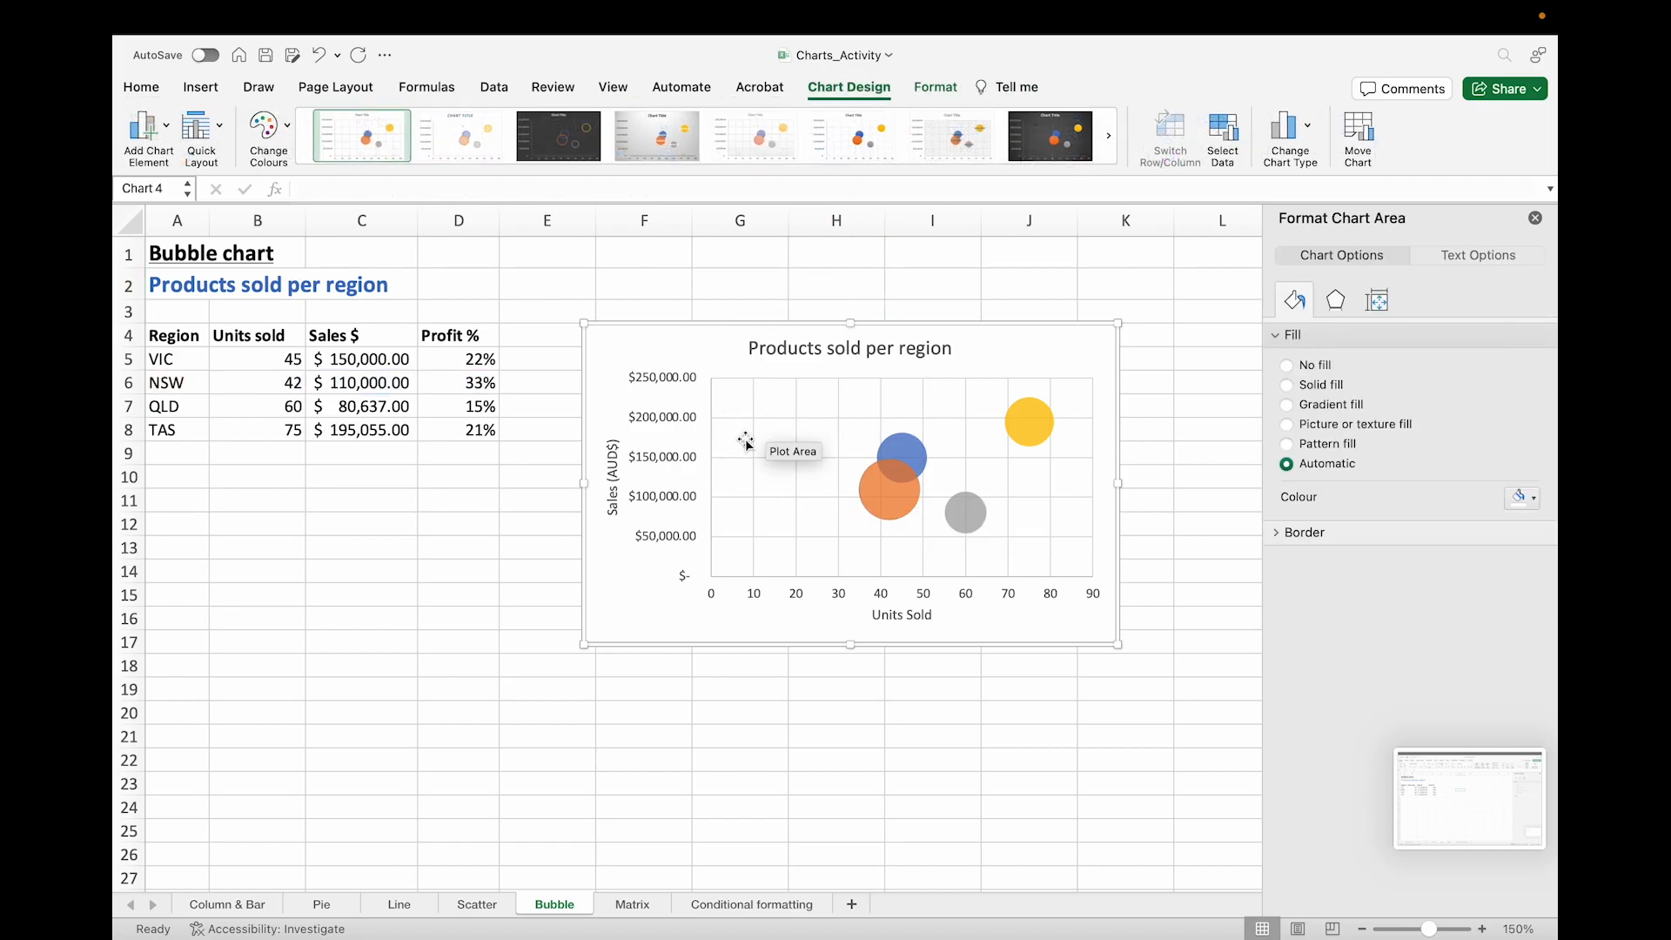
click(161, 131)
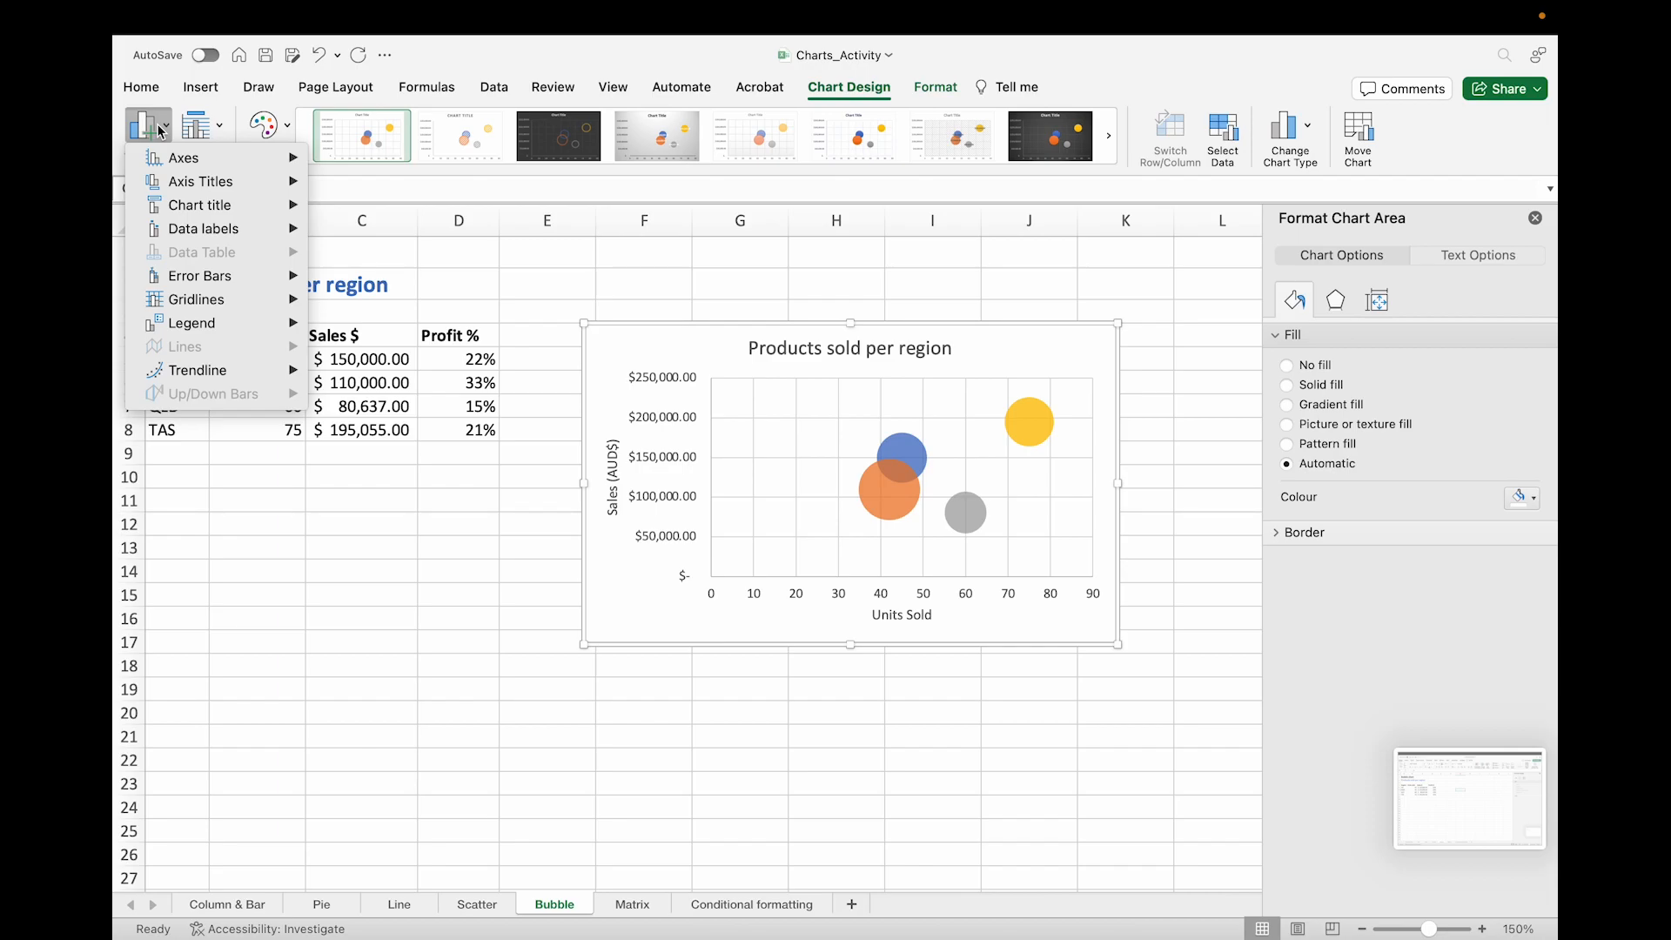
mouse_move(221, 325)
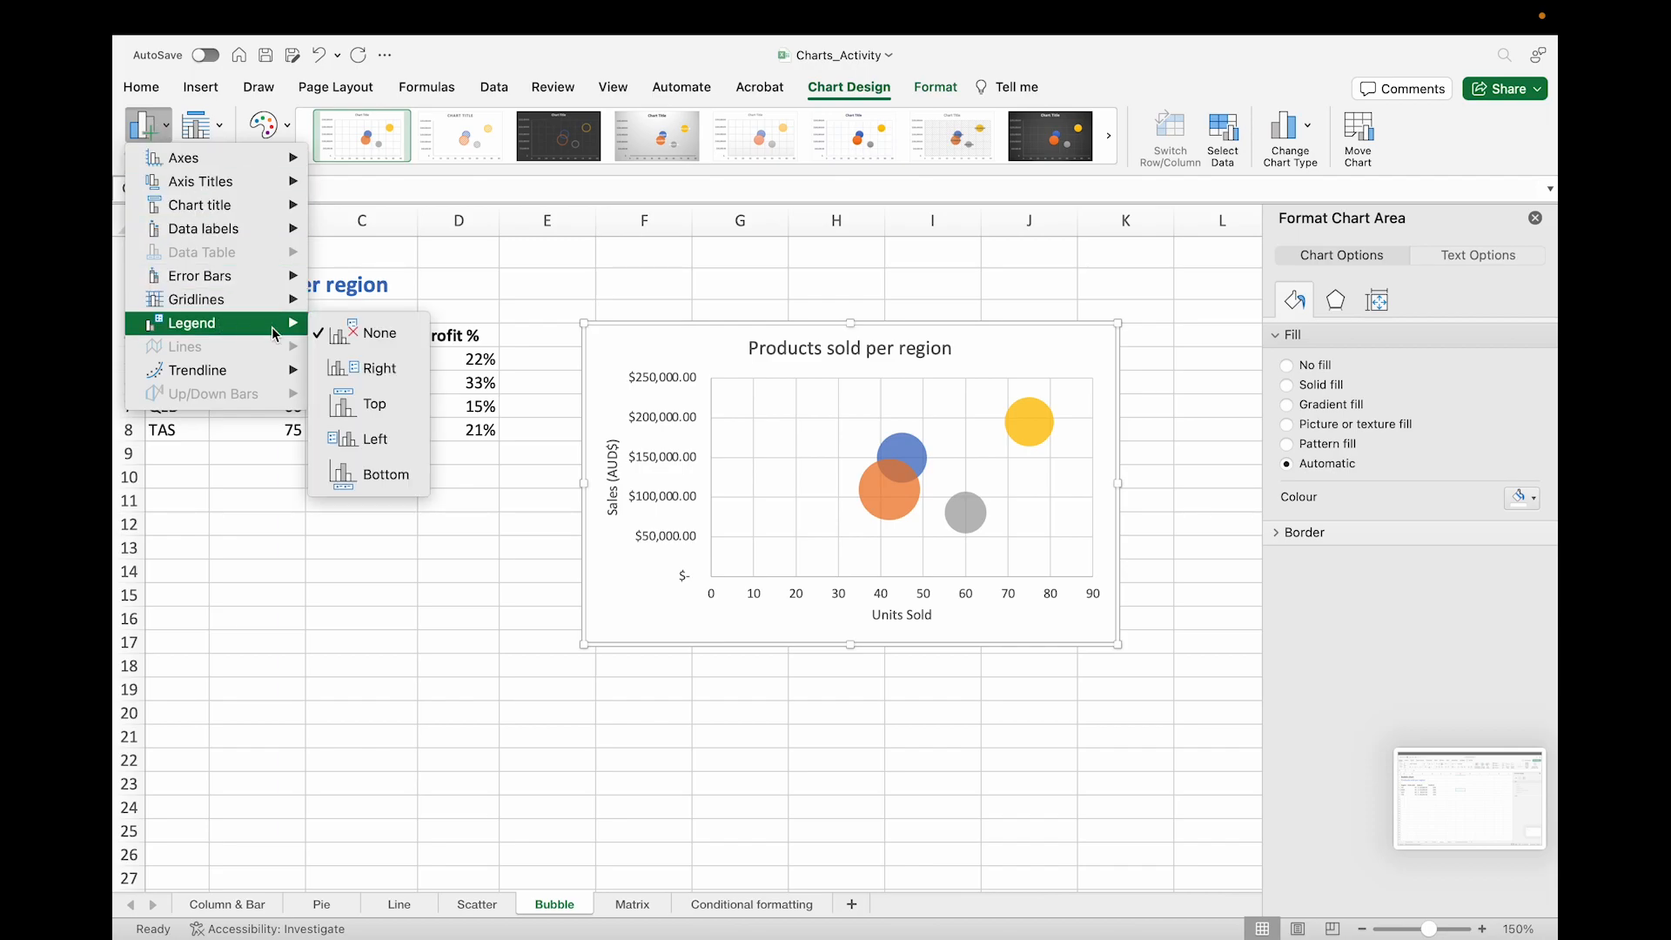
click(374, 369)
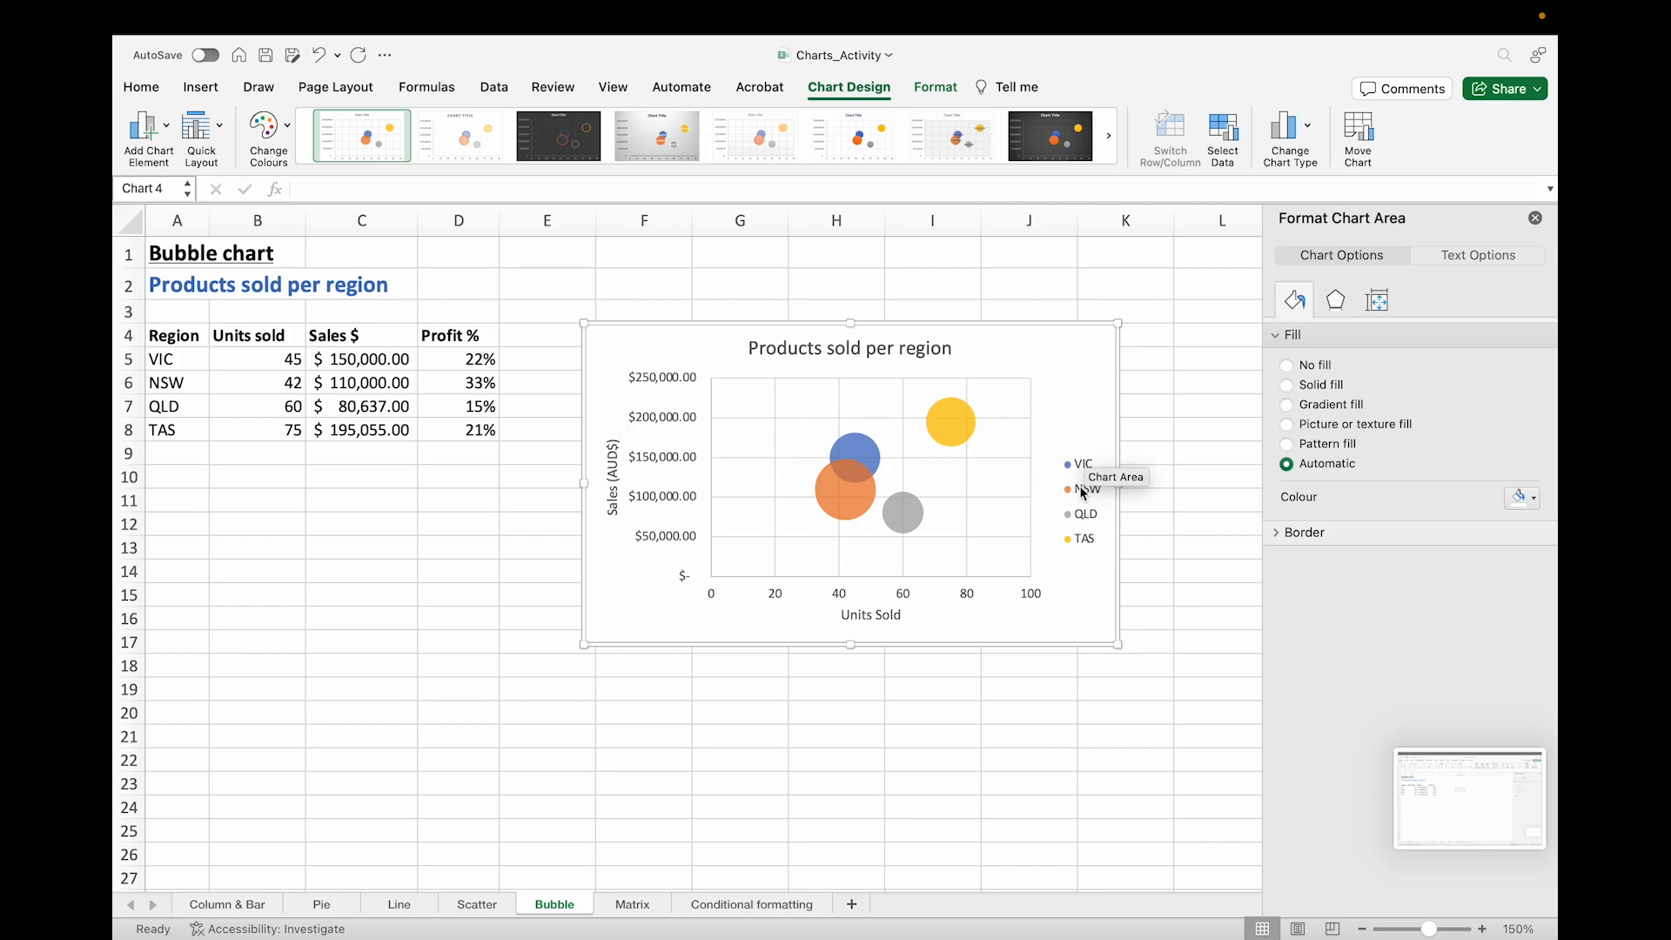
click(844, 501)
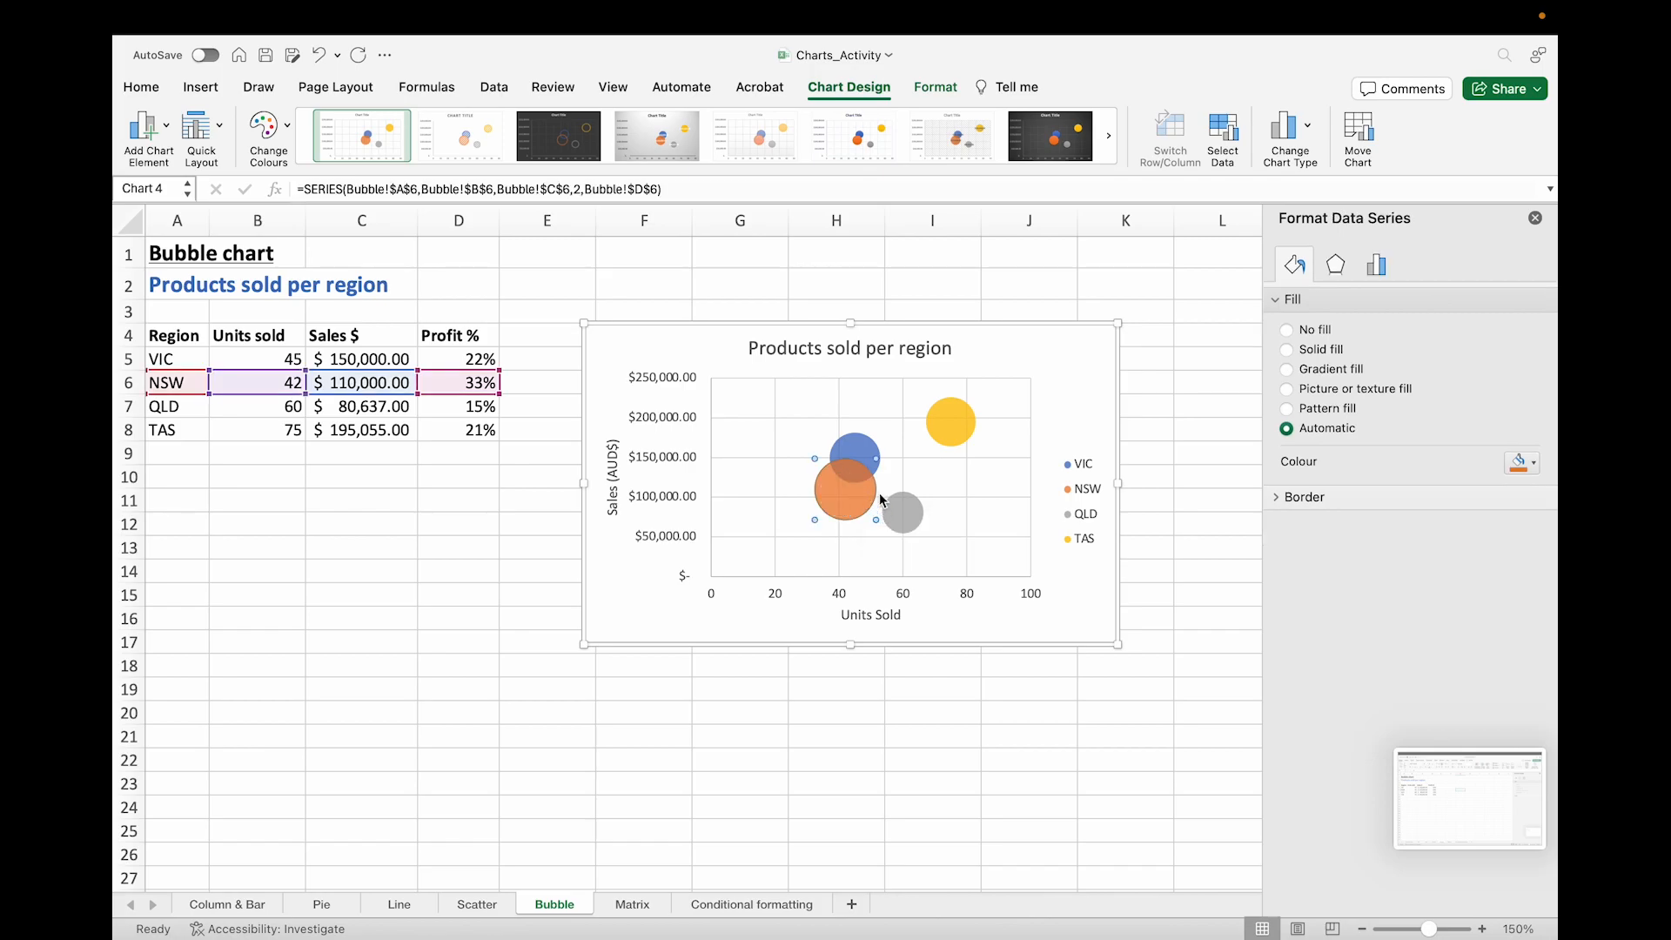
Step: Add data labels positioned to the left of the bubbles
click(739, 370)
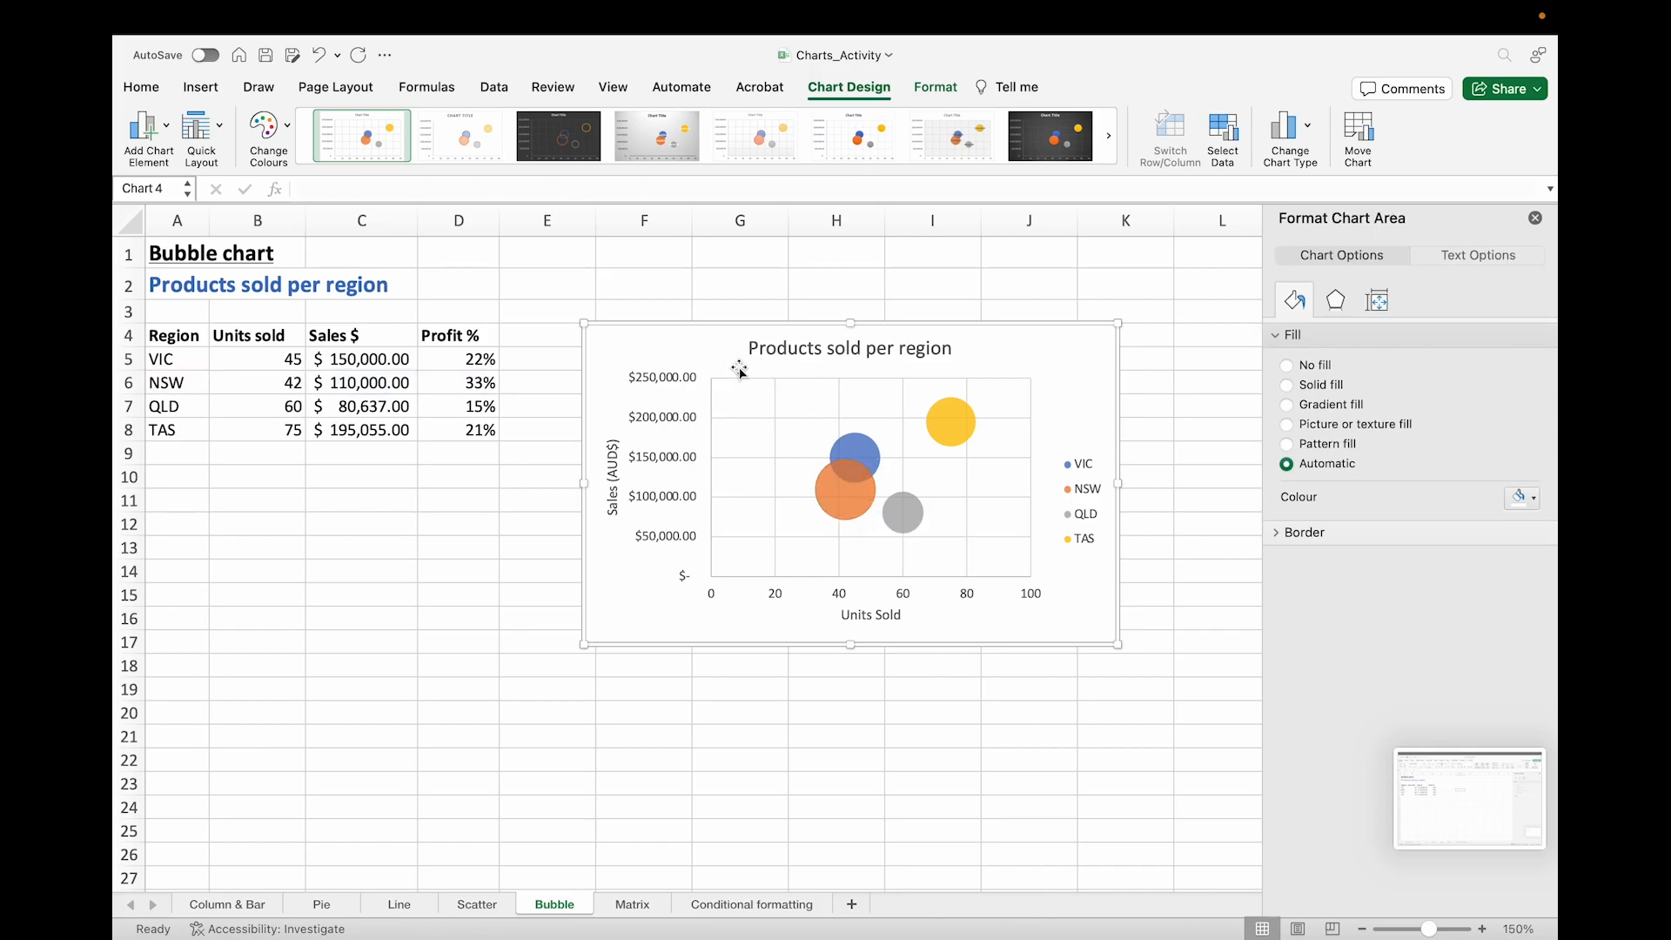
click(160, 139)
mouse_move(195, 237)
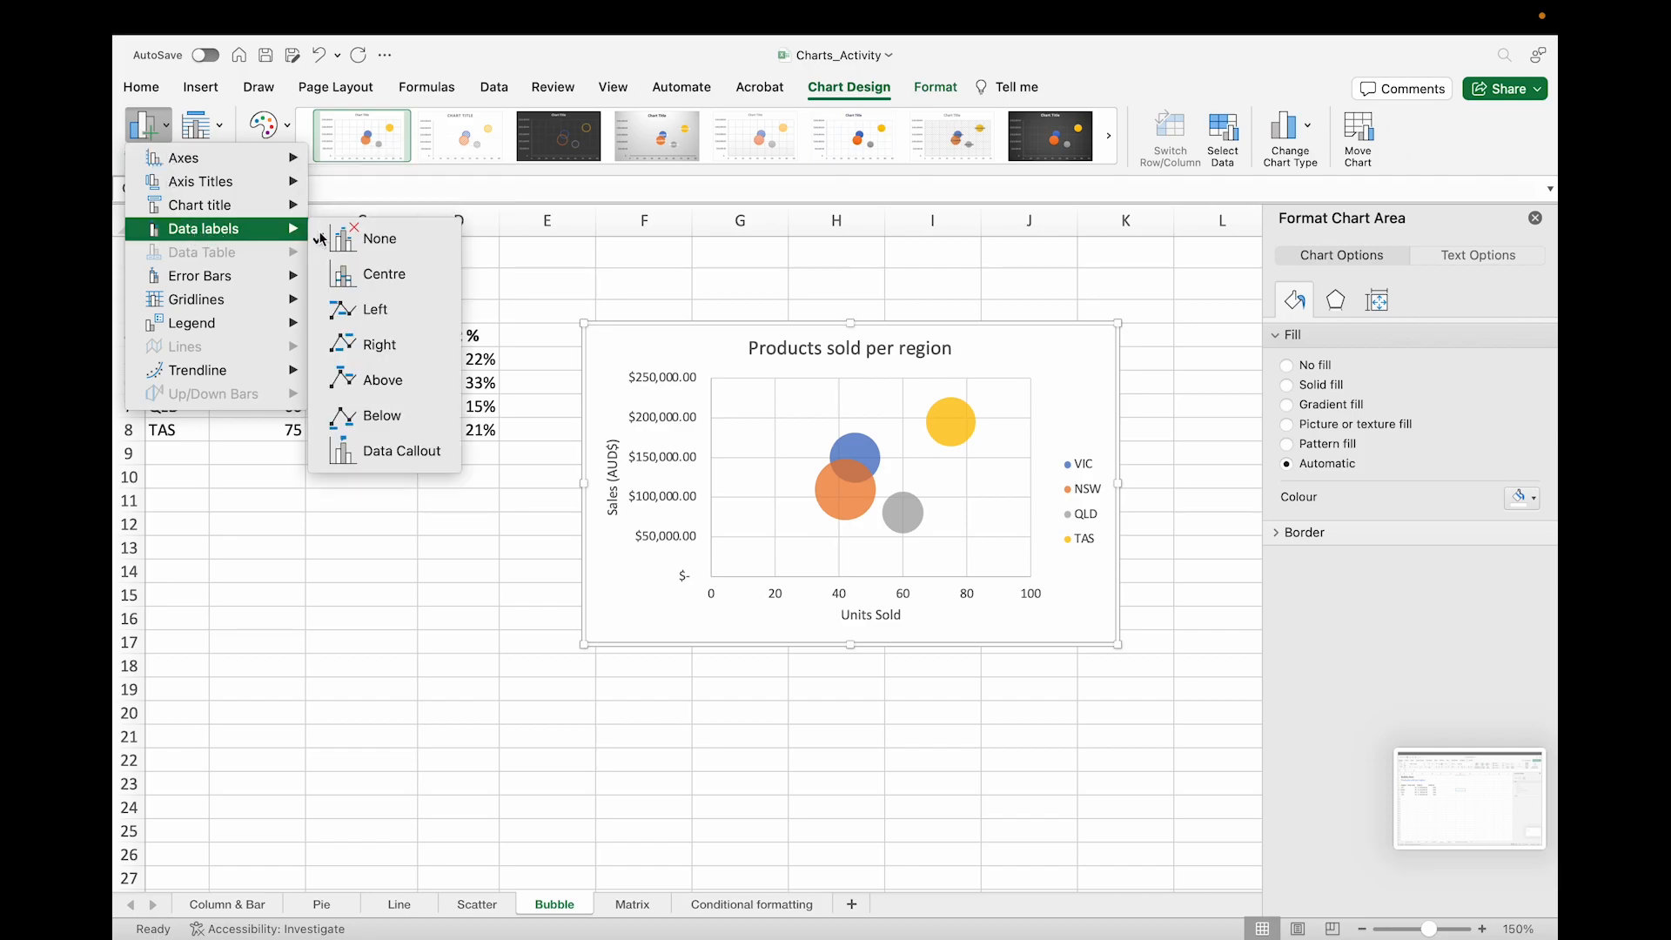
click(375, 311)
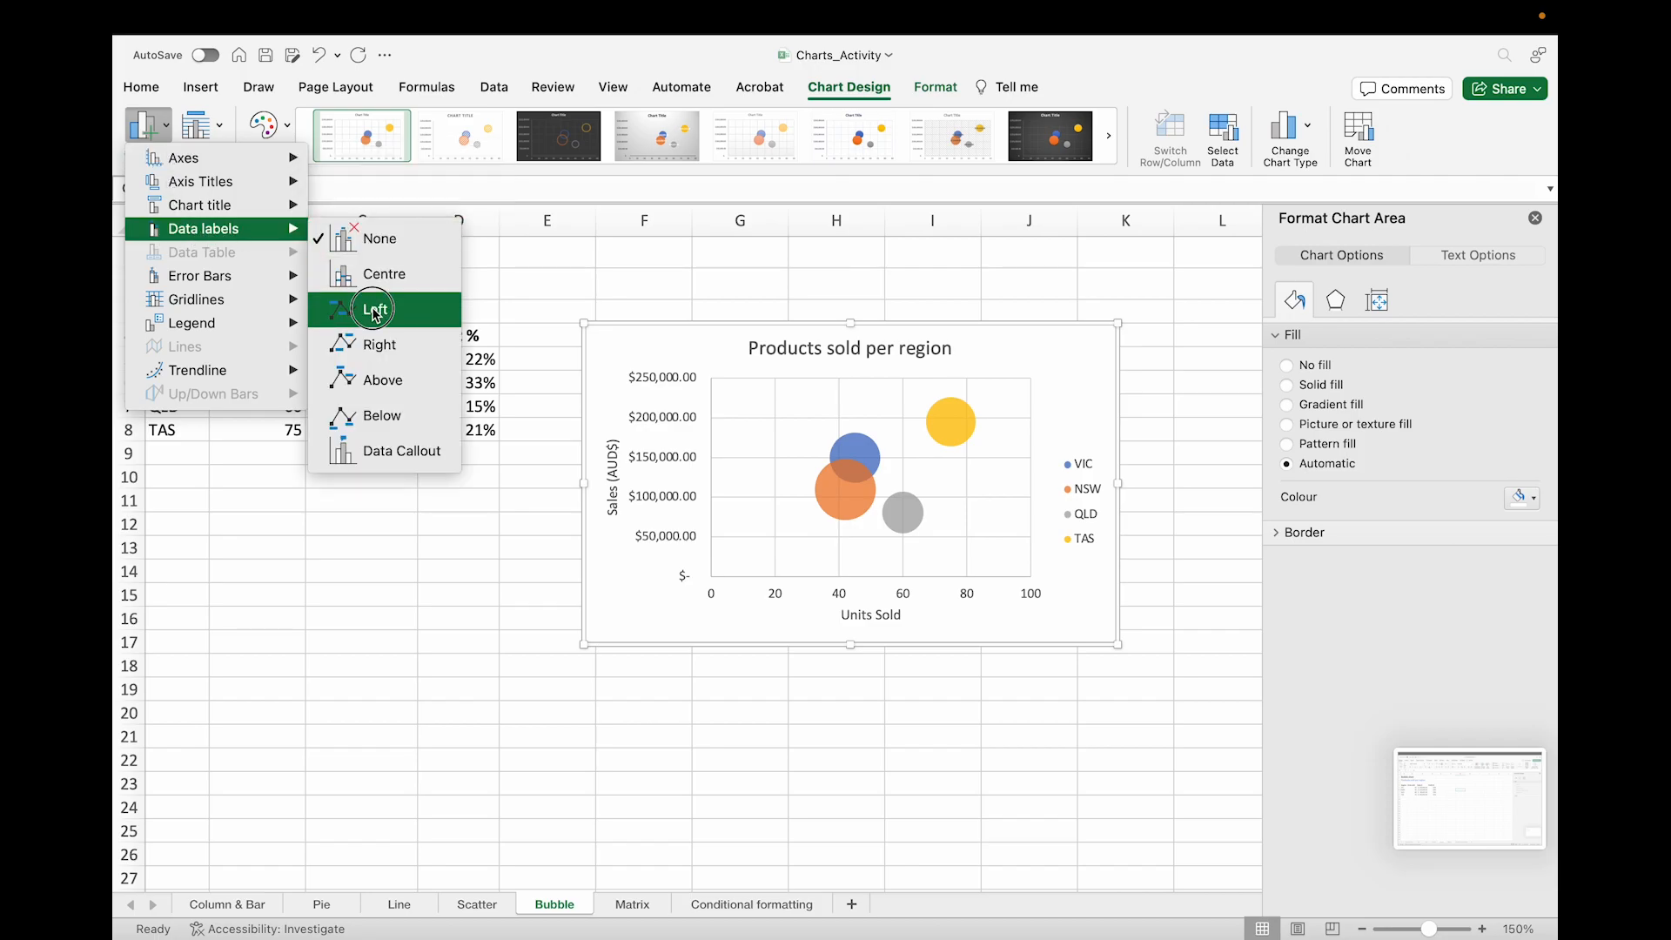
Step: Change the TAS bubble's data label to show bubble size instead of the Y value
click(777, 457)
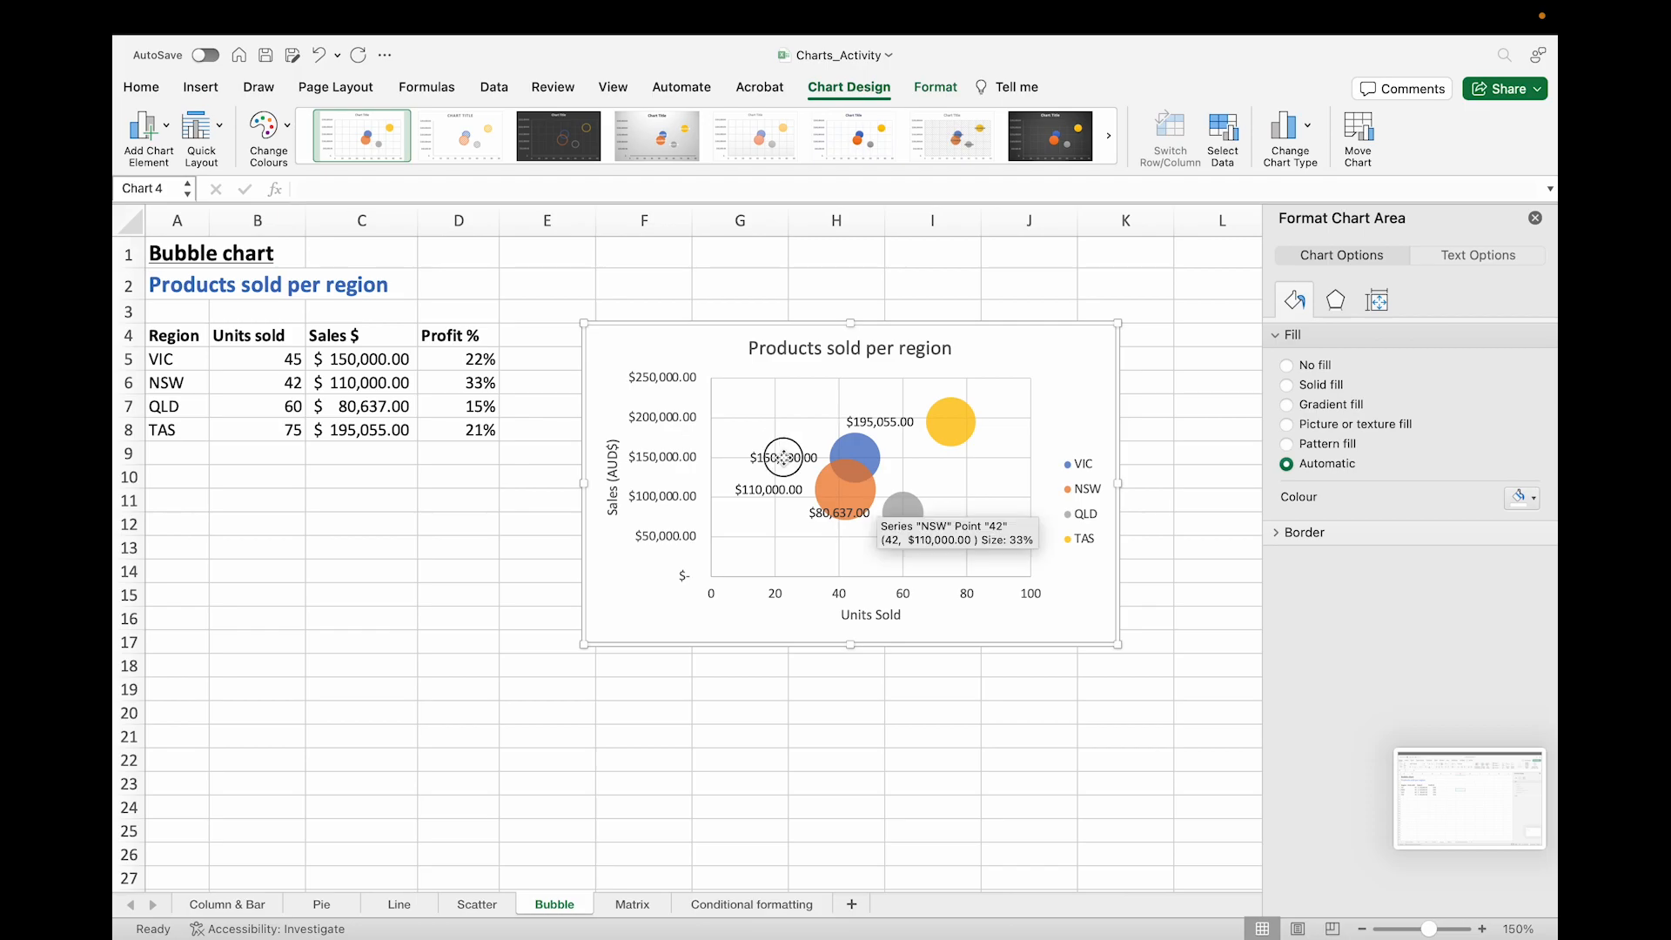
click(880, 424)
click(778, 456)
click(881, 424)
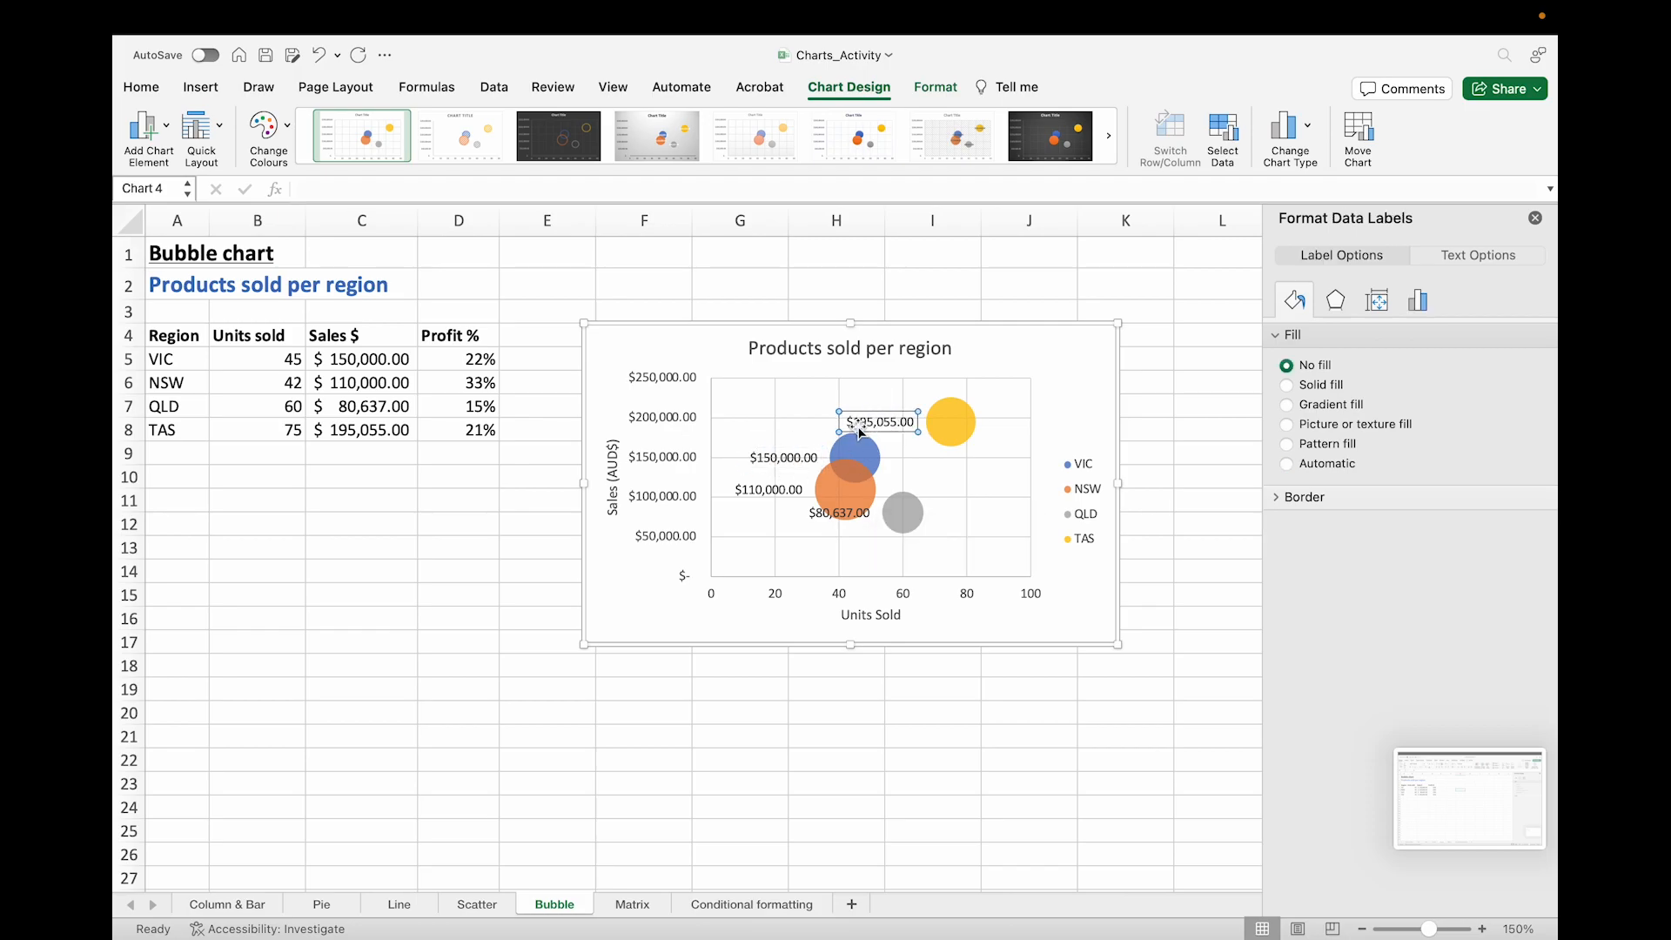
click(789, 460)
click(871, 420)
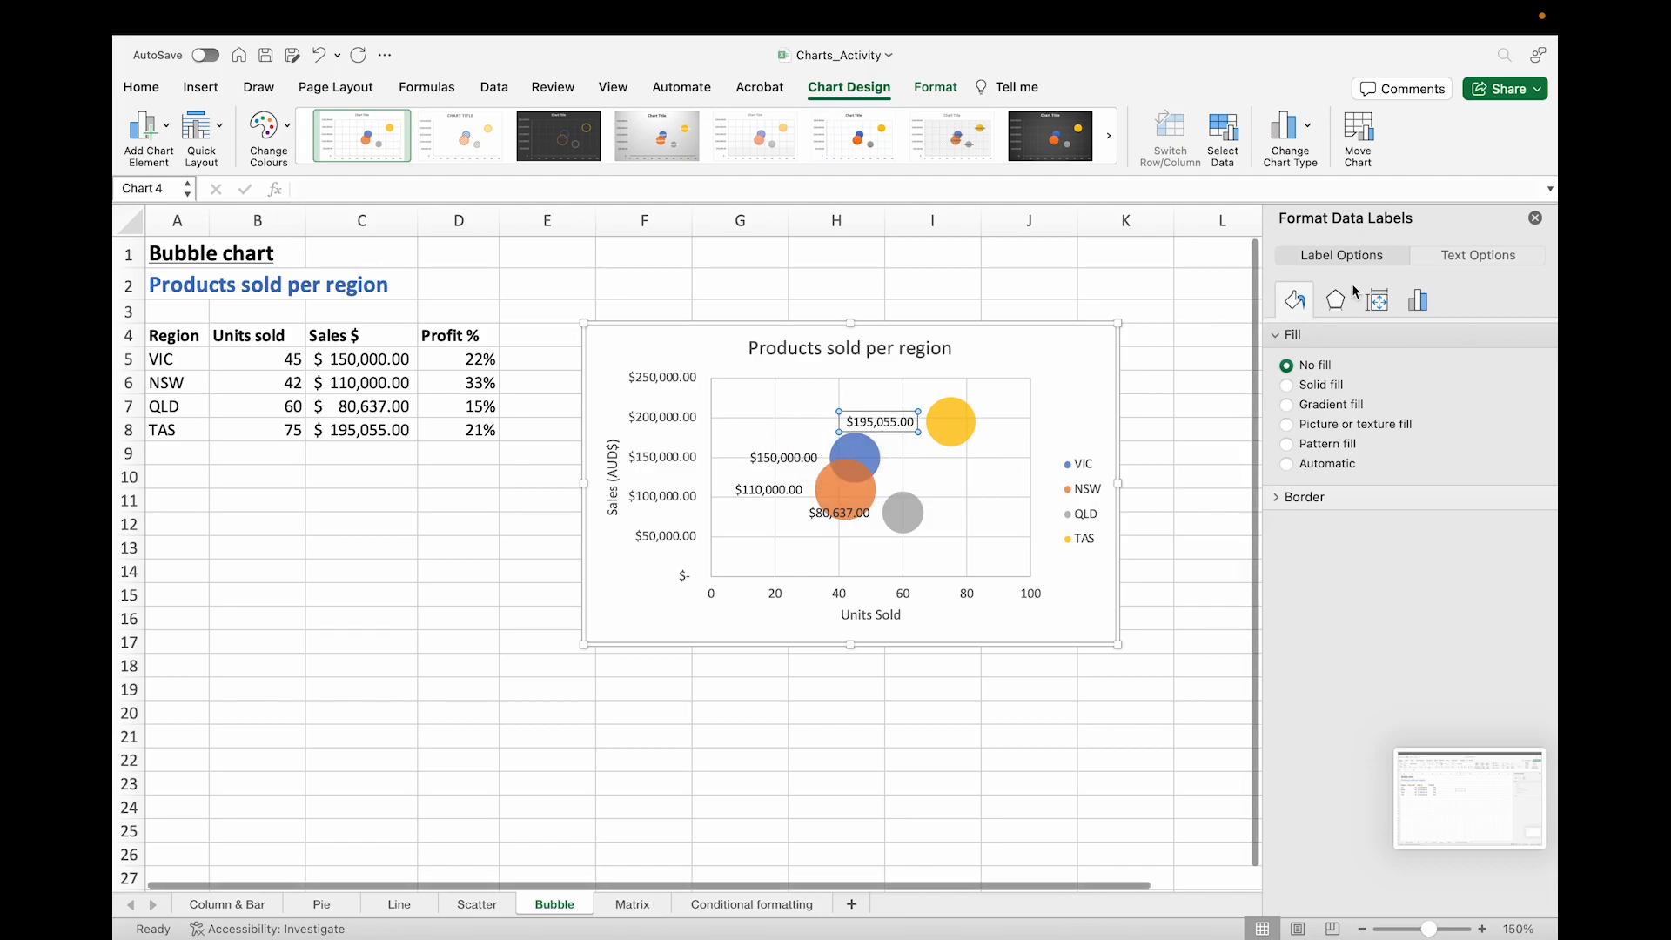
click(1425, 301)
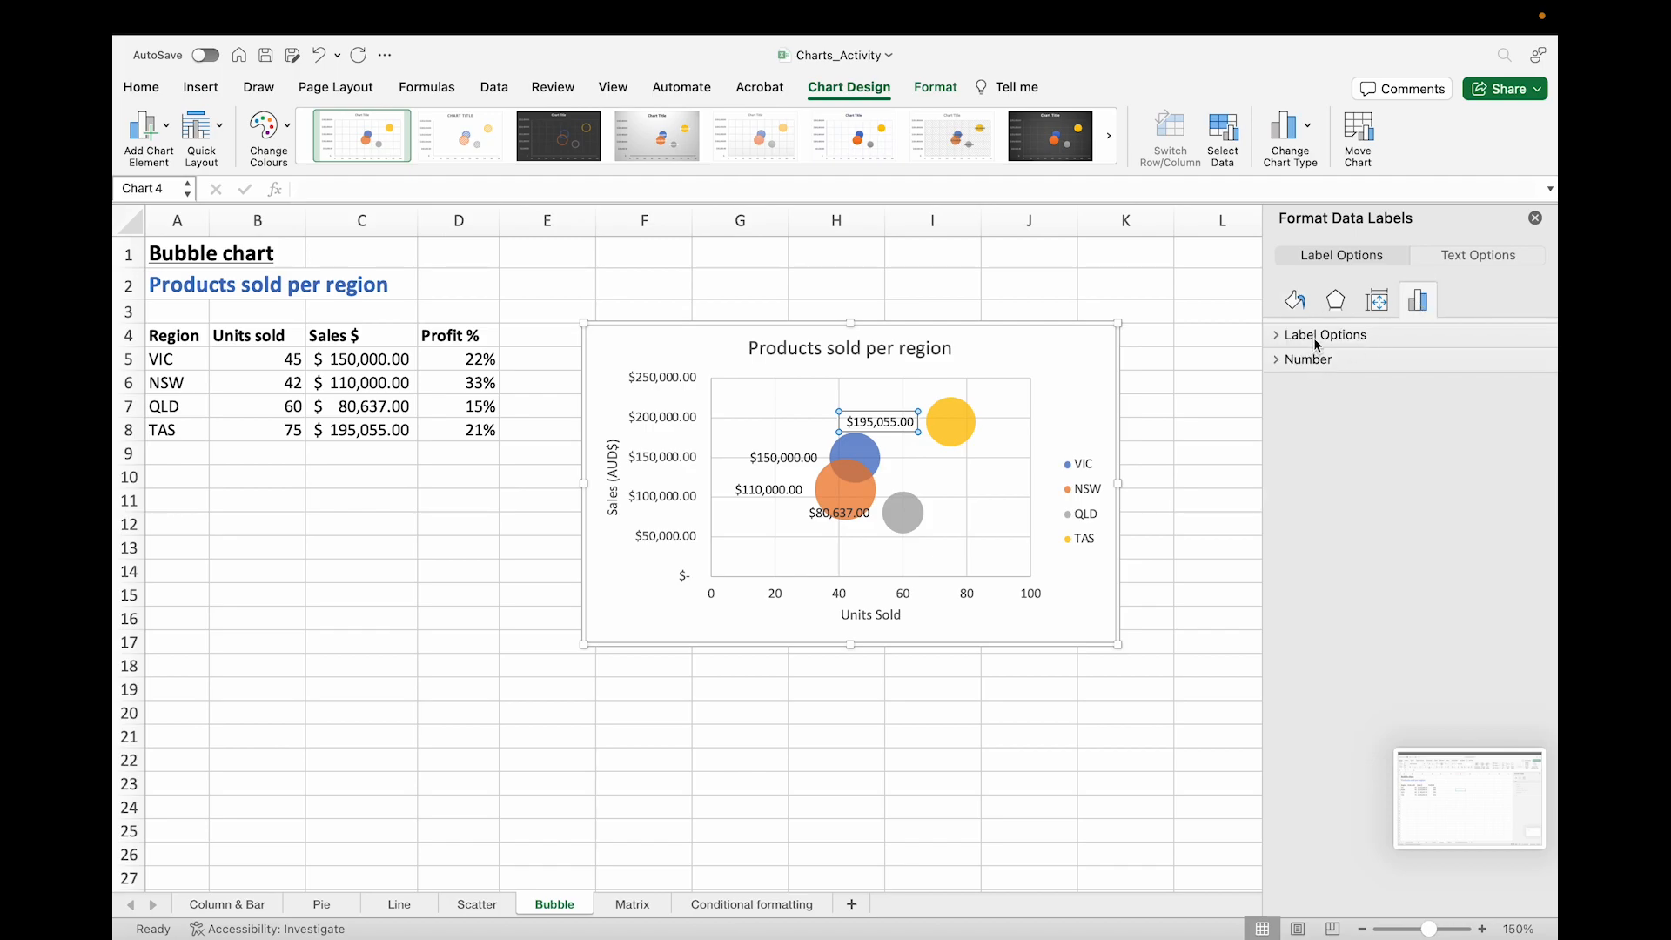
click(1314, 336)
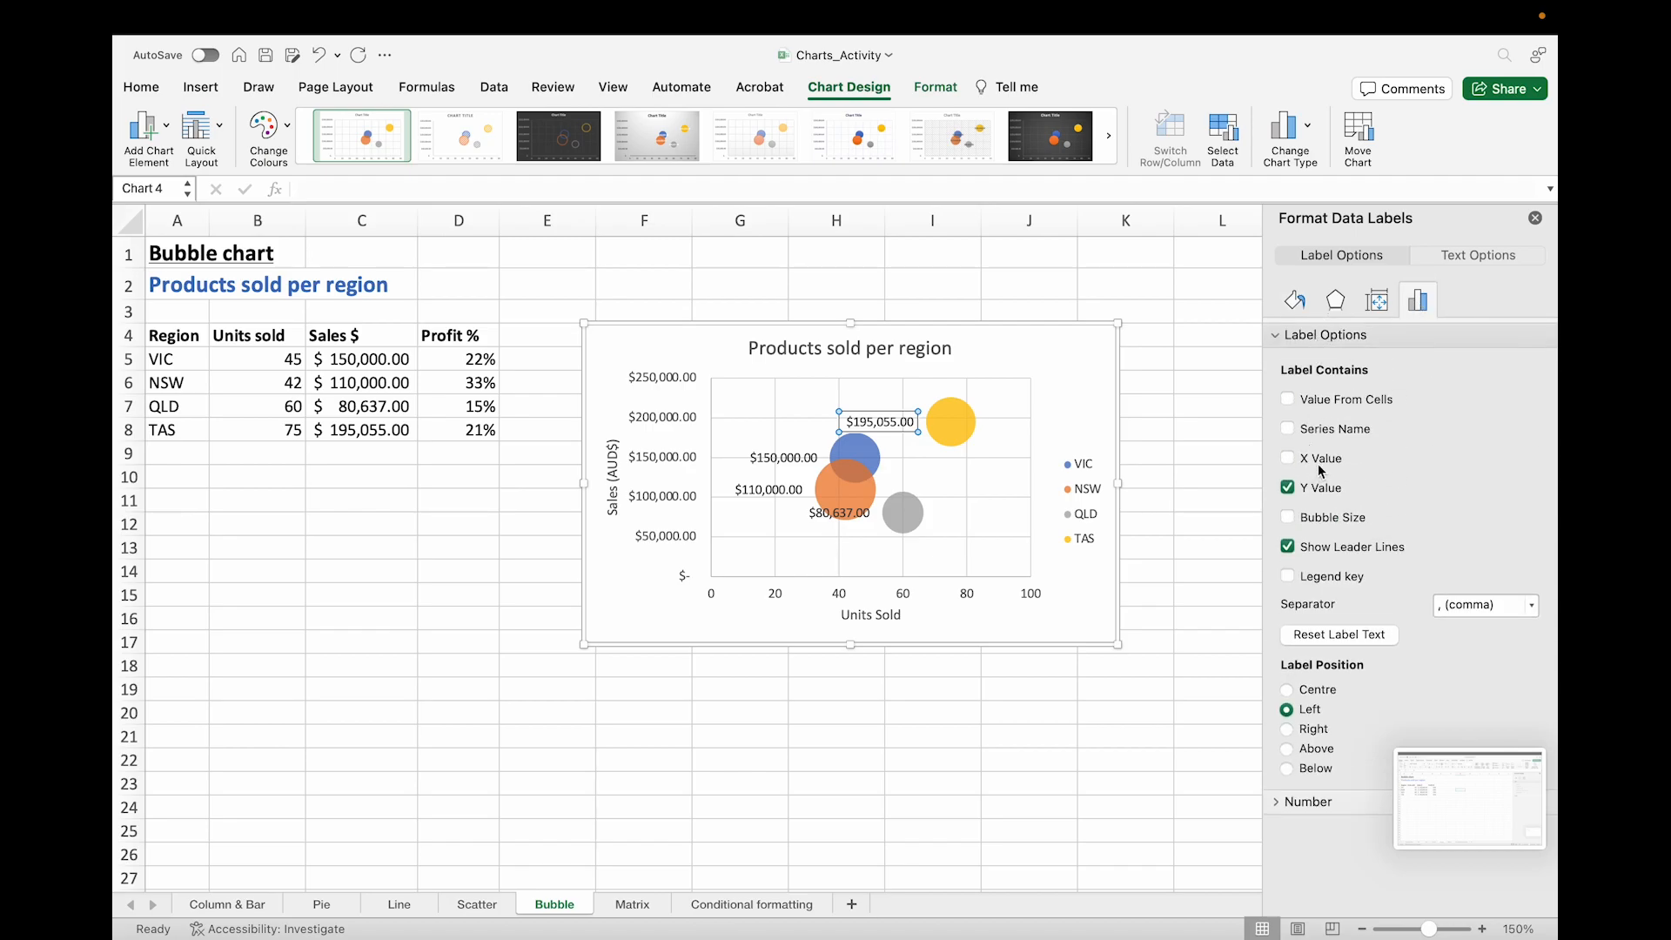
click(1289, 488)
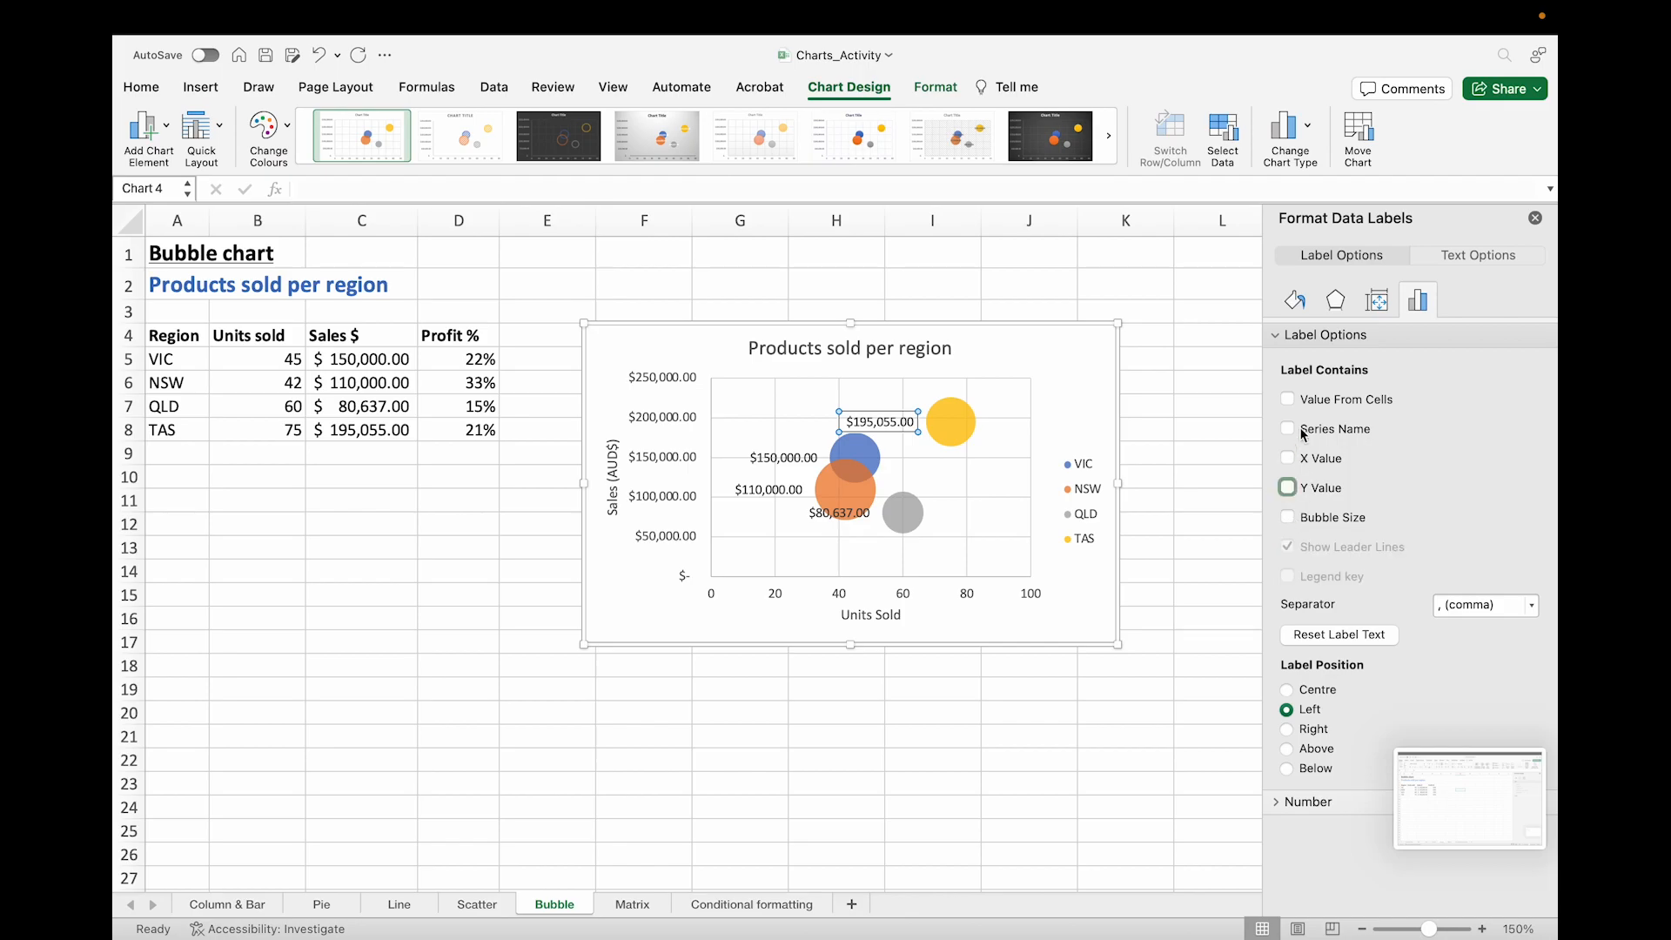
click(1290, 518)
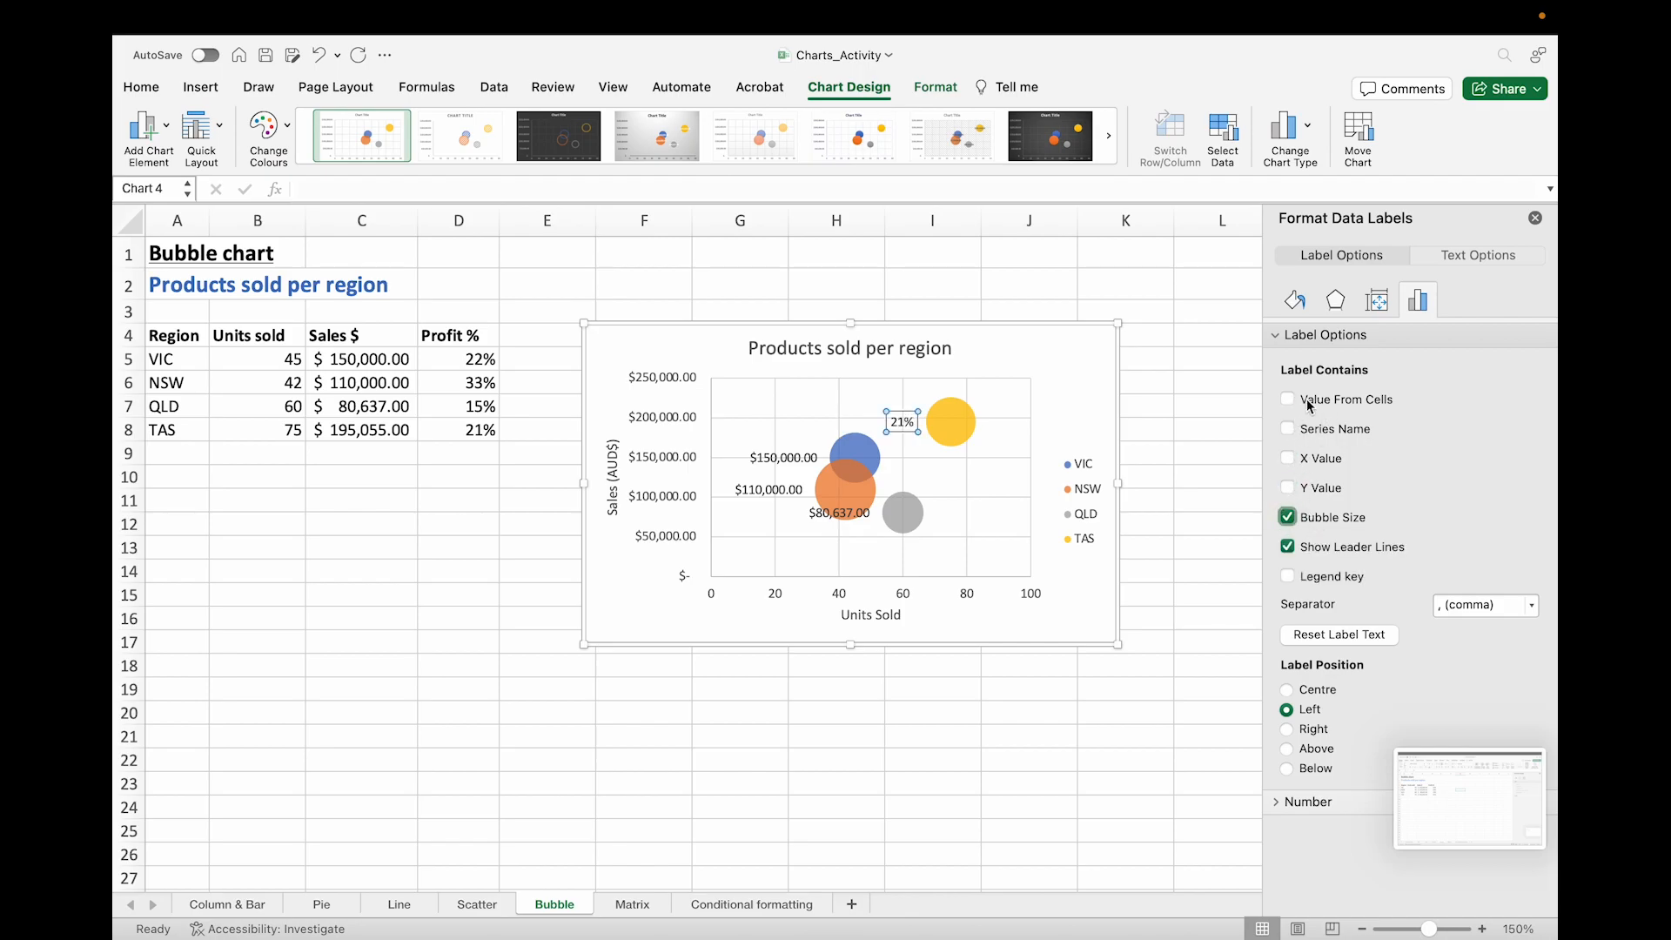
Step: Switch the VIC, NSW and QLD data labels to show bubble size instead of the Y value
click(777, 460)
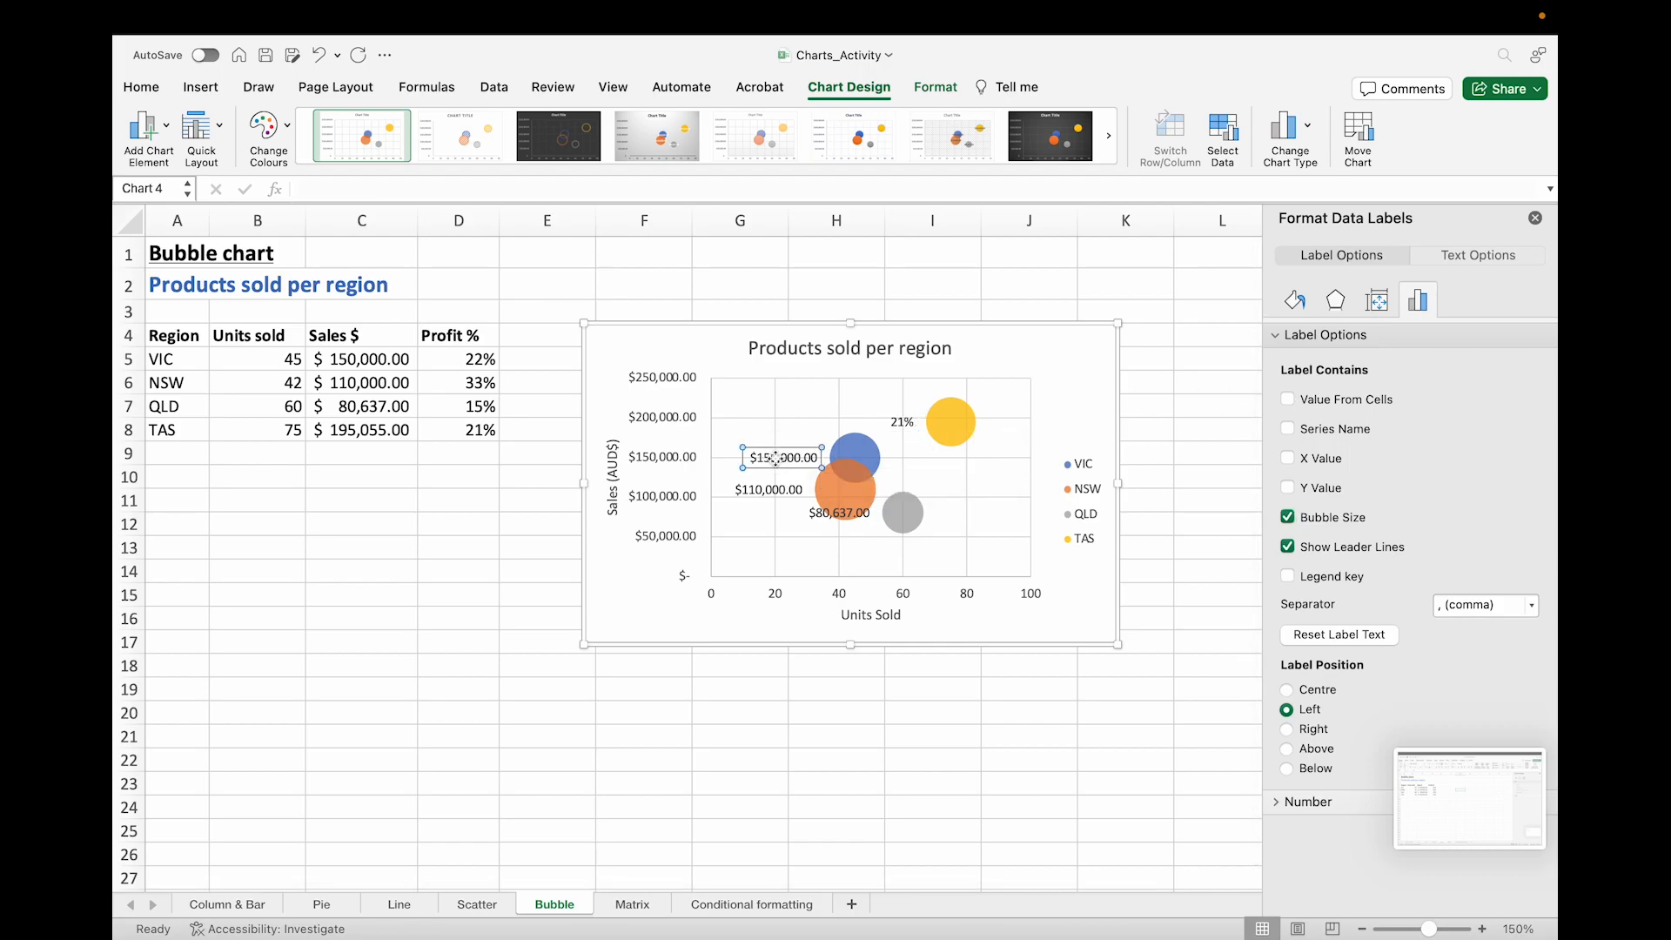
click(1287, 487)
click(1287, 517)
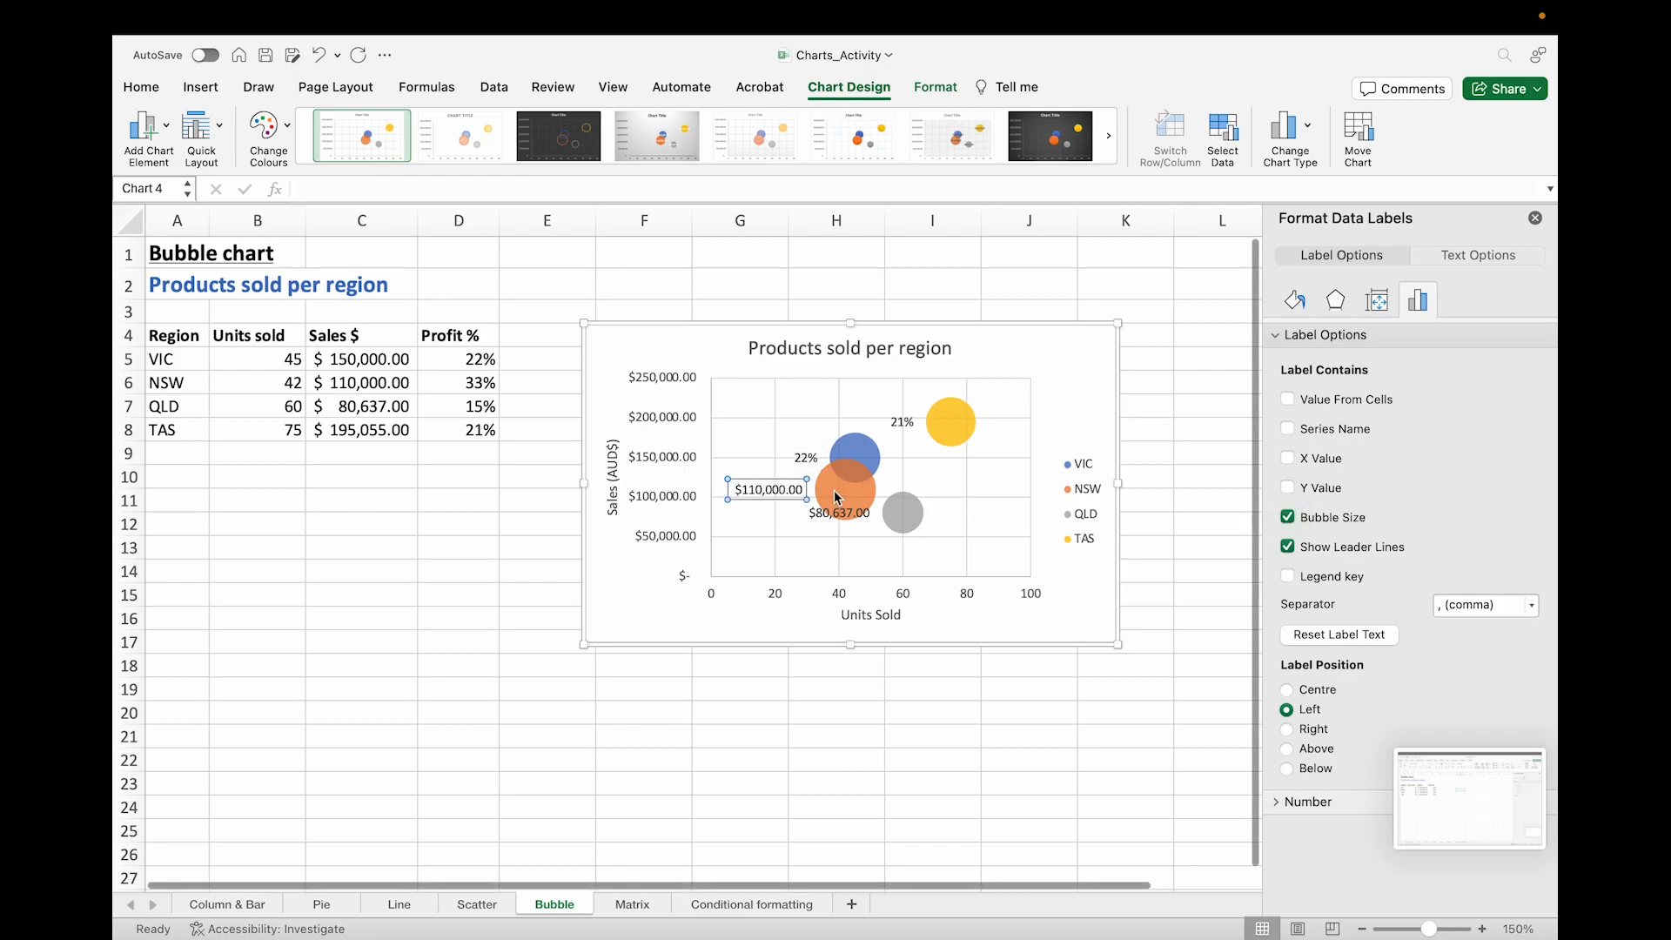
click(1287, 487)
click(1287, 517)
click(835, 512)
click(1288, 489)
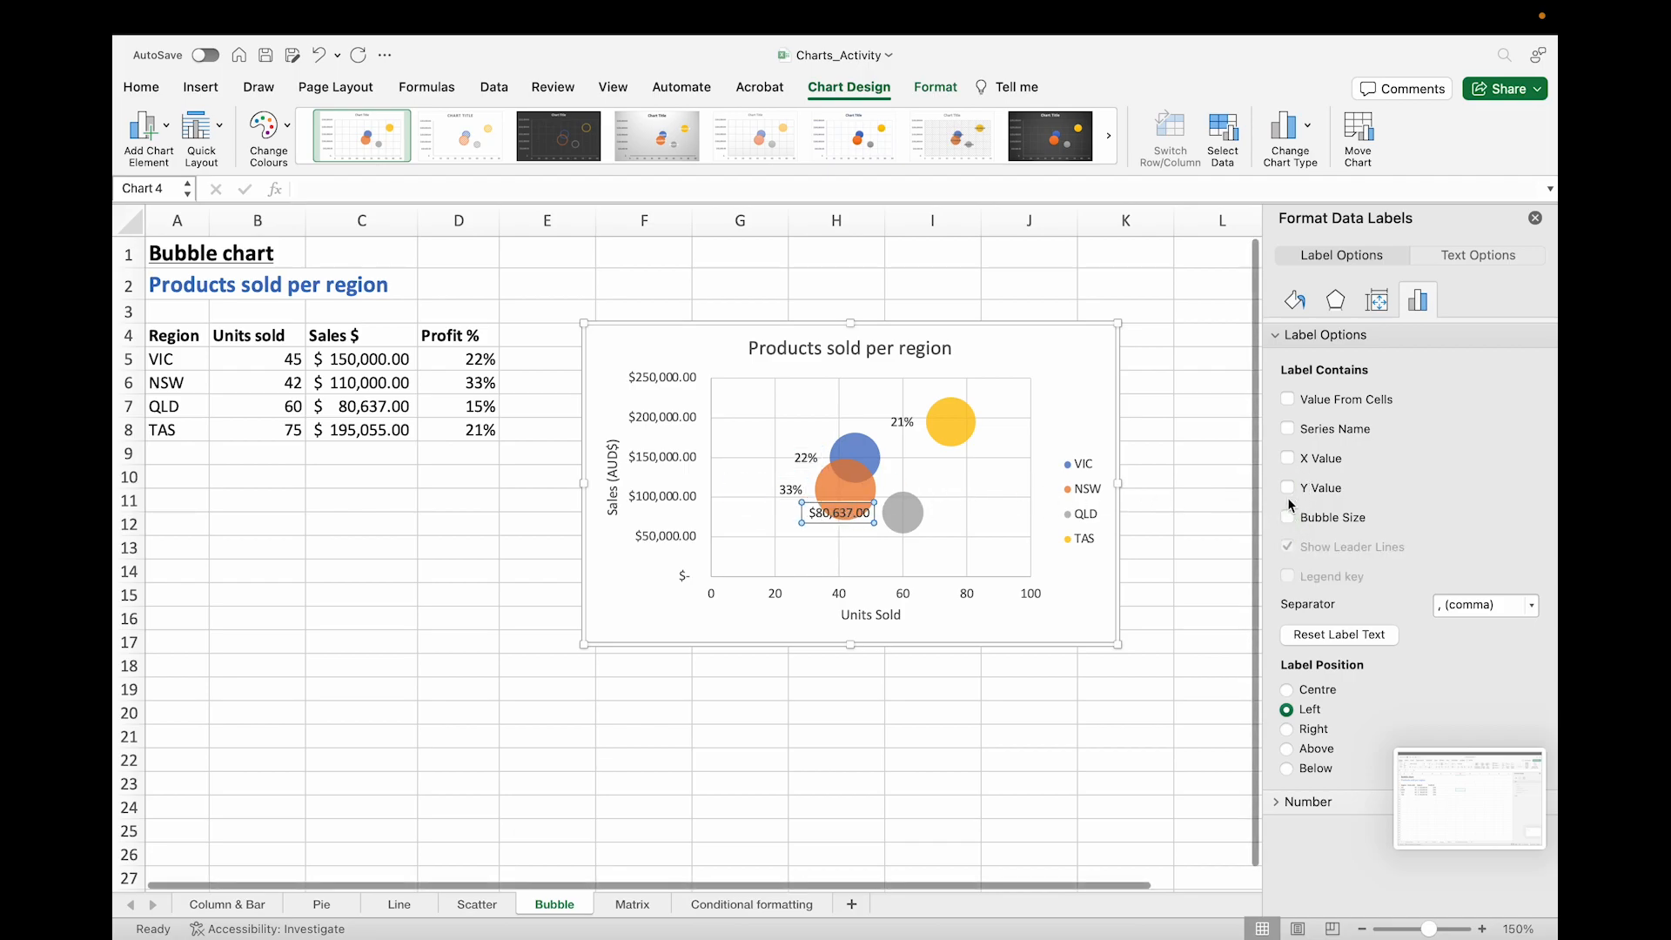
click(1287, 517)
Step: Add the Profit % header cell D4 as a value-from-cells label to the TAS bubble label
click(902, 424)
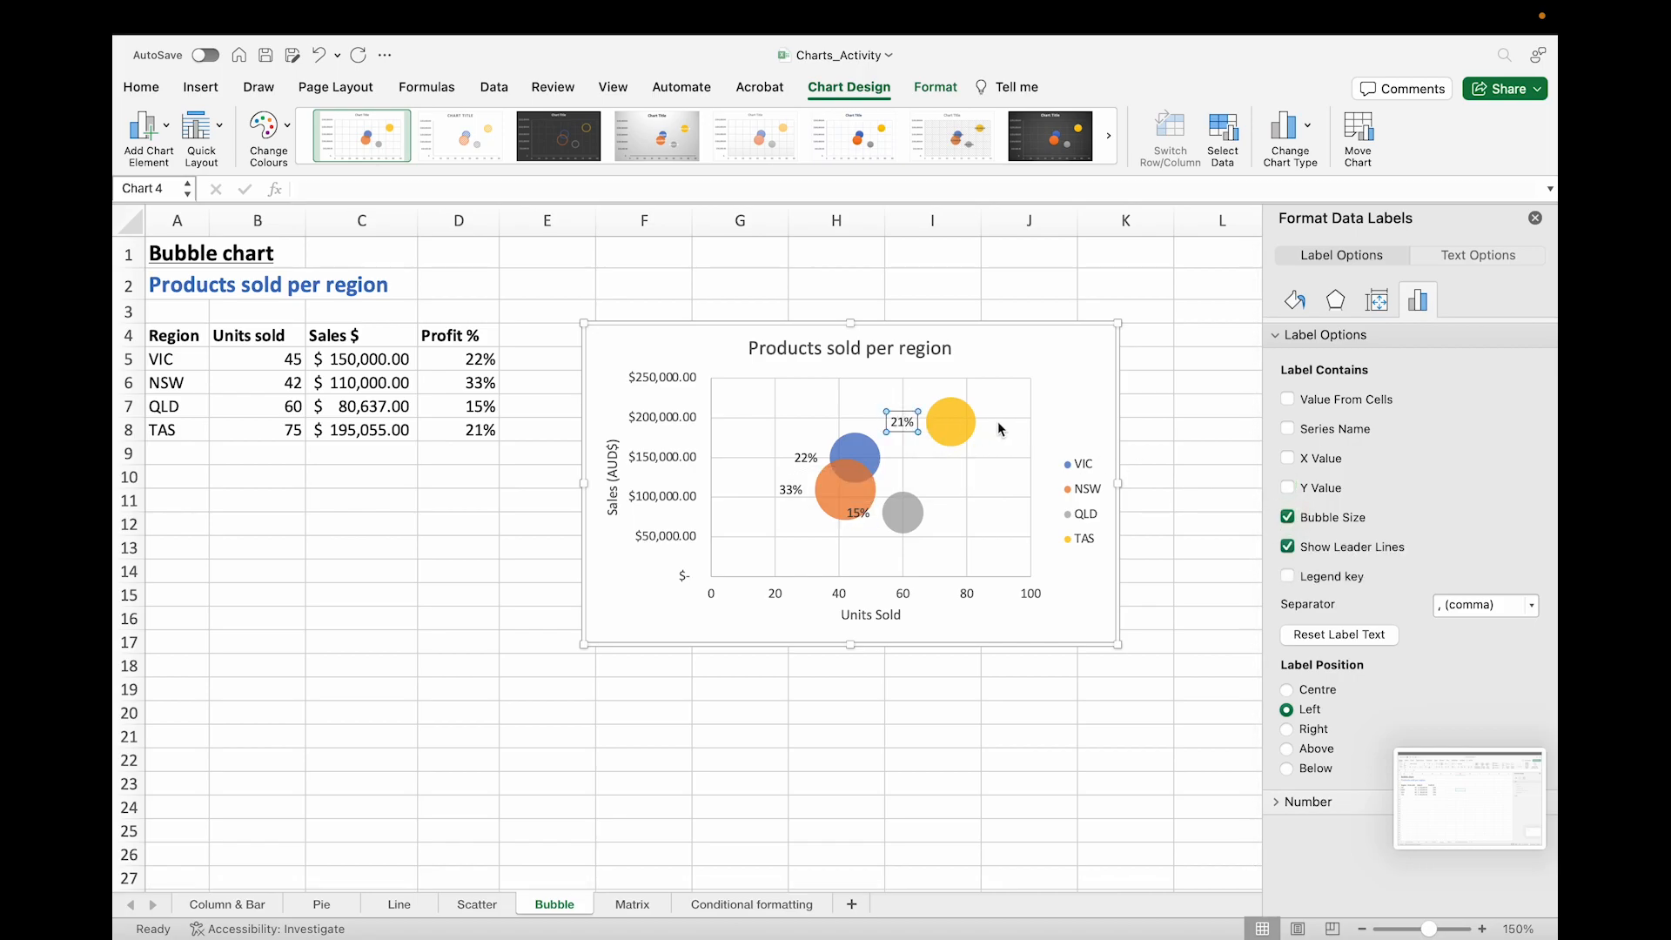
click(1288, 400)
click(469, 338)
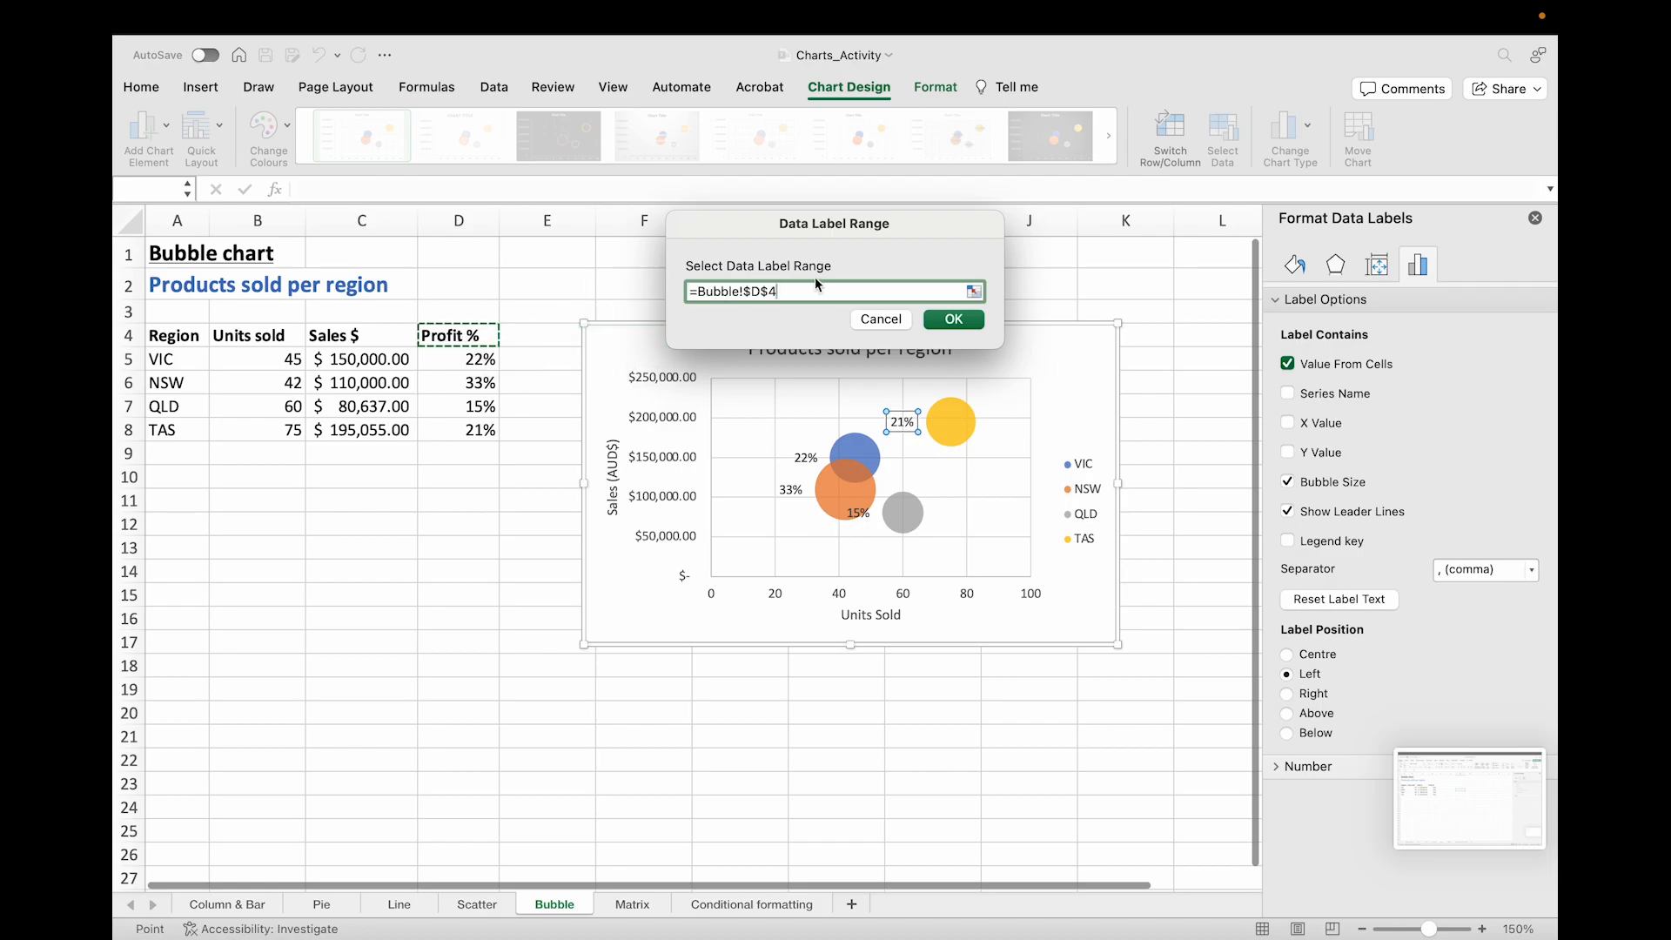
click(954, 320)
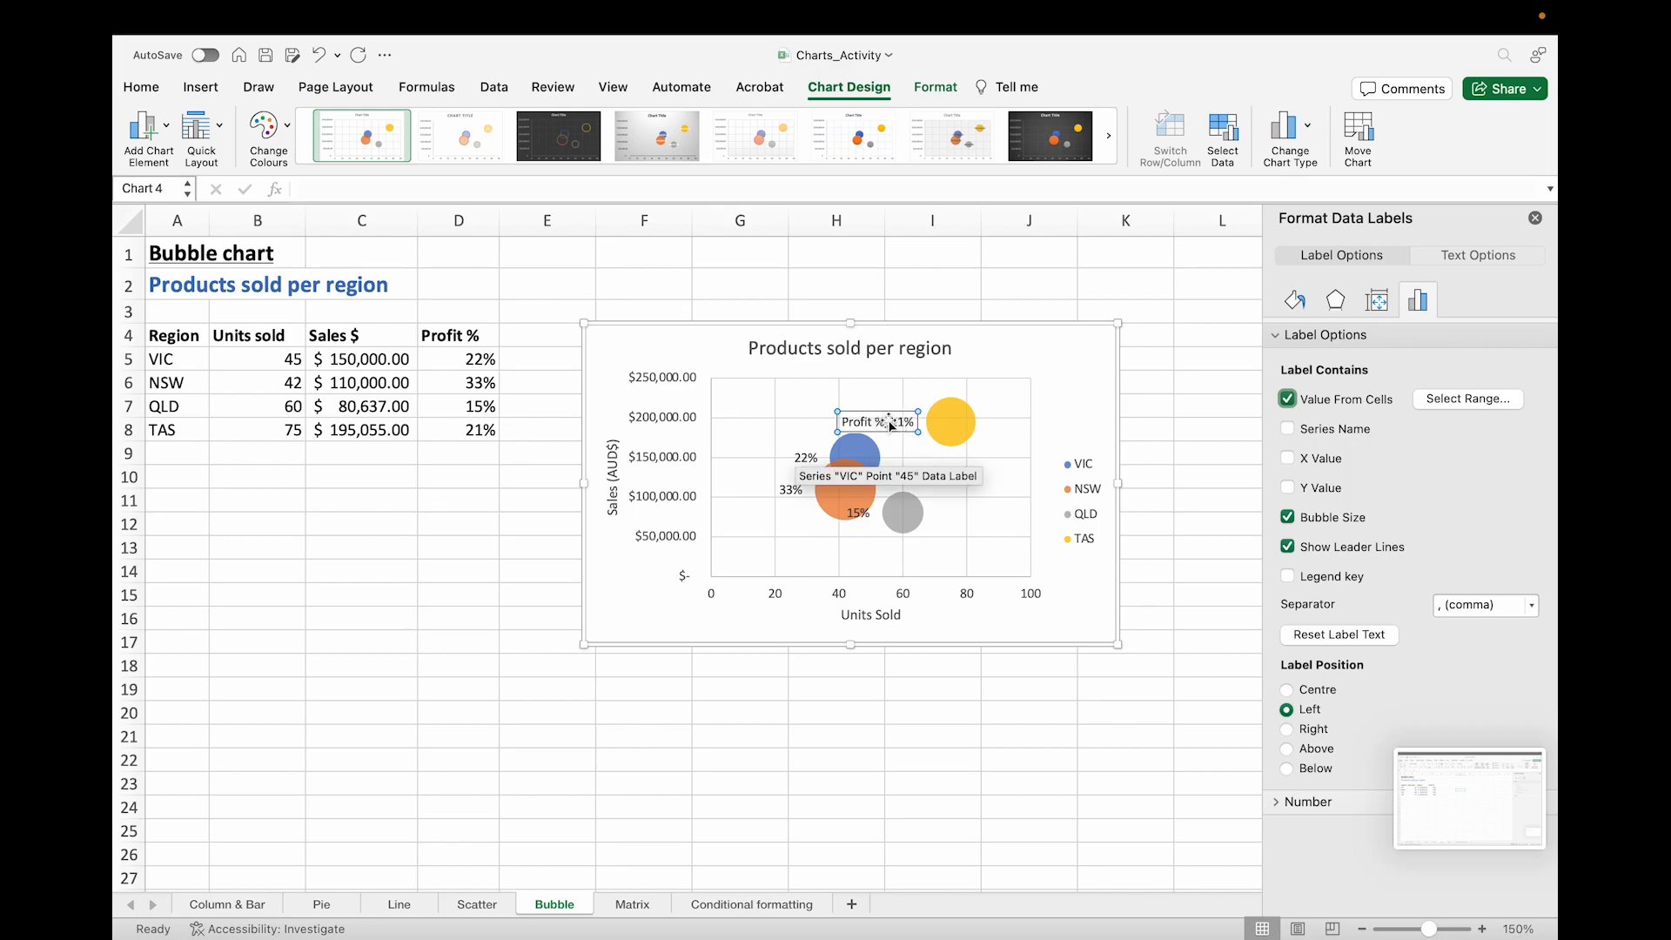
Step: Add cell D4 as a value-from-cells label to the VIC and NSW bubble labels
click(806, 458)
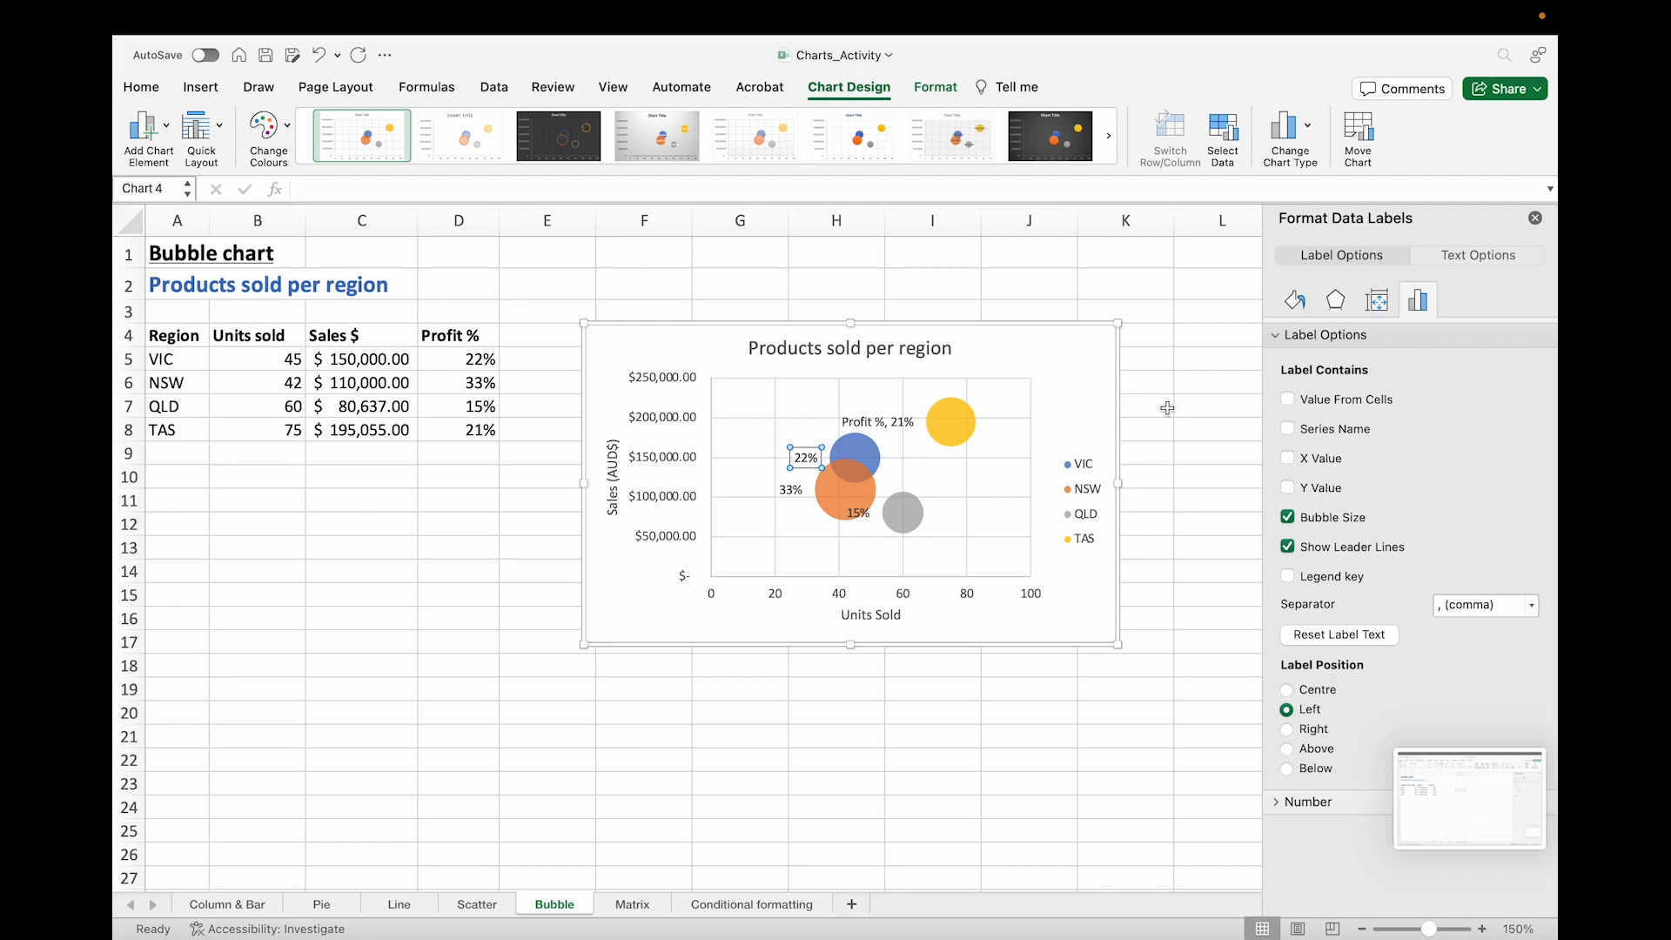
click(1289, 402)
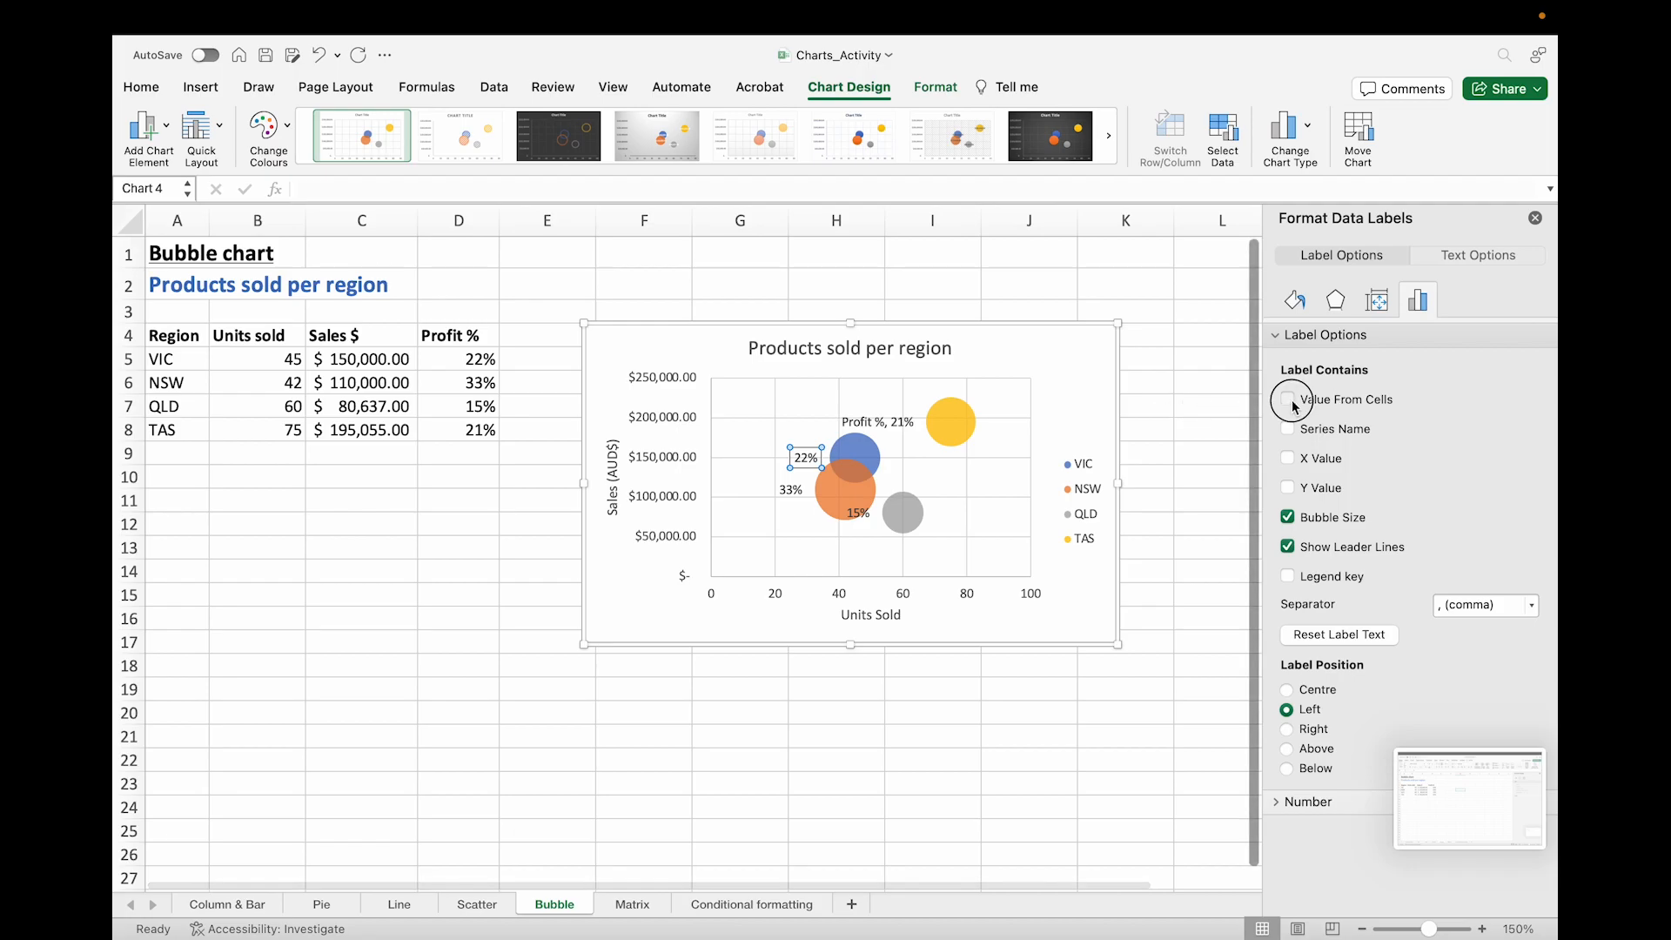
click(455, 337)
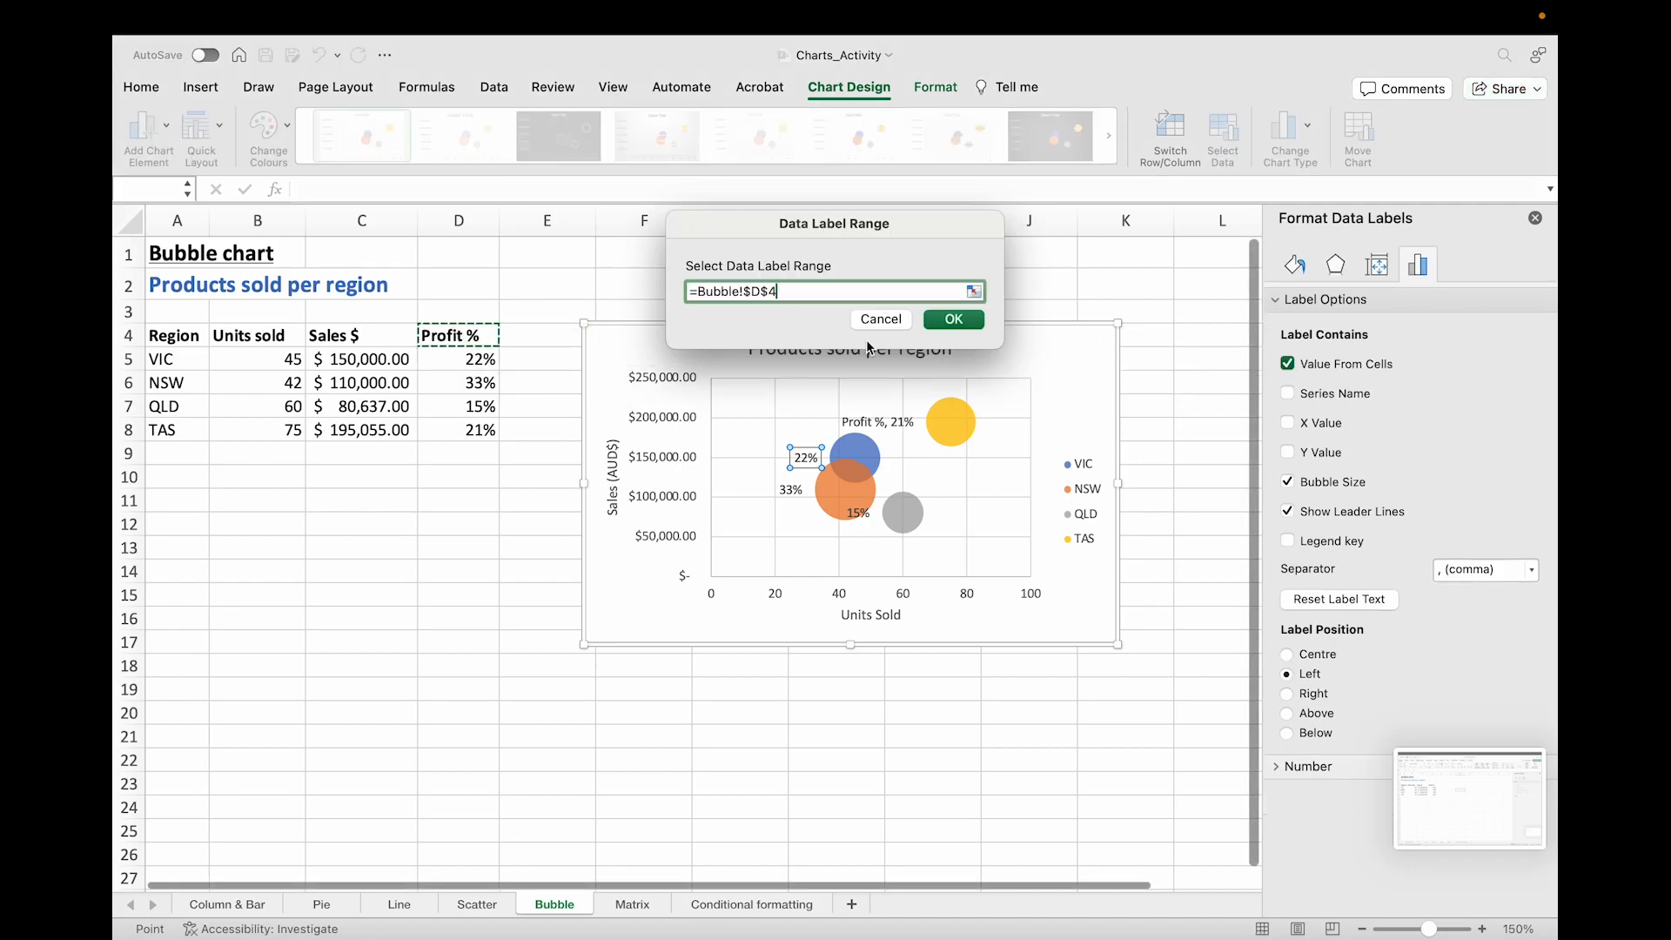
click(954, 320)
click(791, 489)
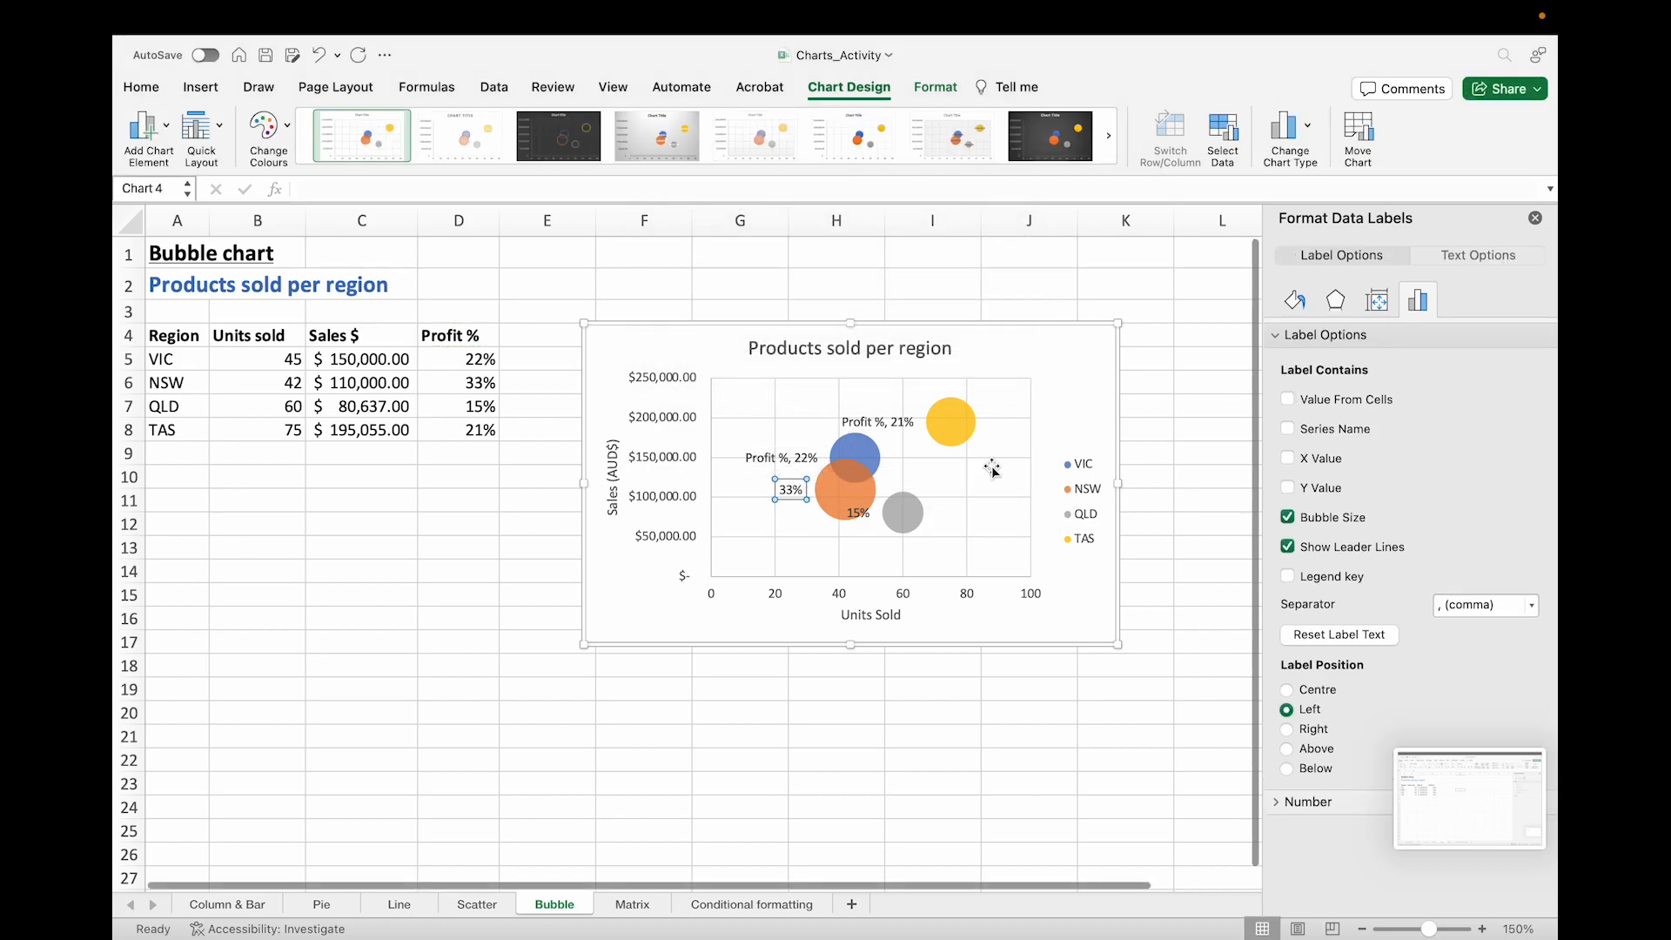
click(1287, 399)
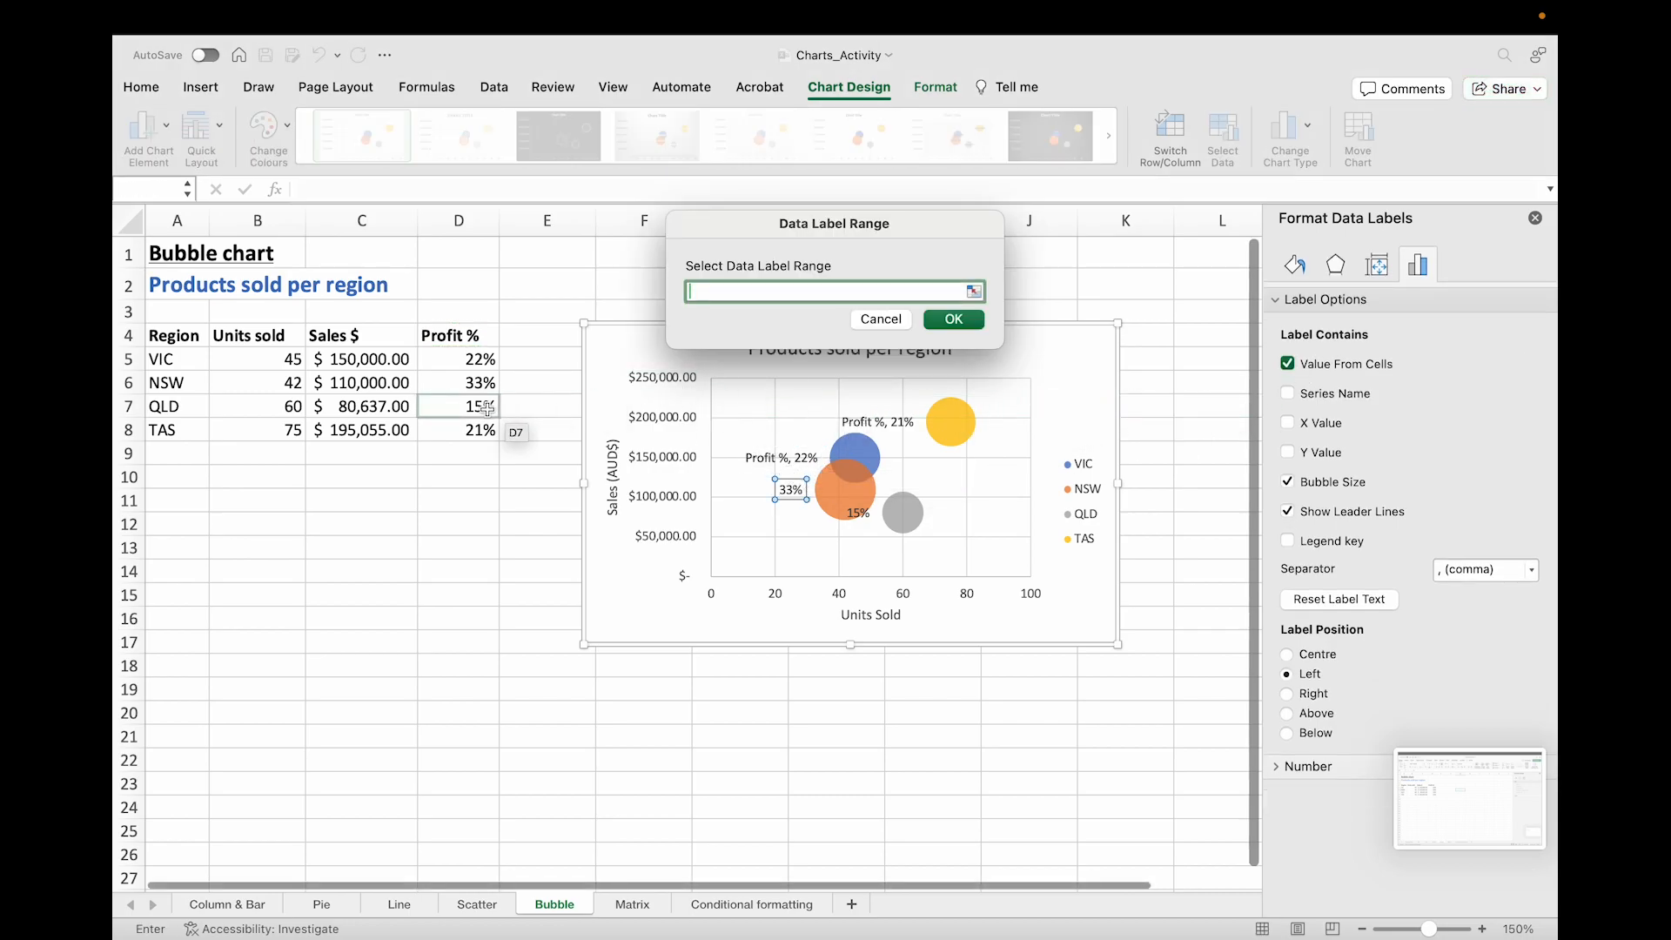
click(454, 337)
click(954, 320)
Step: Add cell D4 as a value-from-cells label to the QLD bubble label and deselect the chart
click(870, 515)
click(1287, 399)
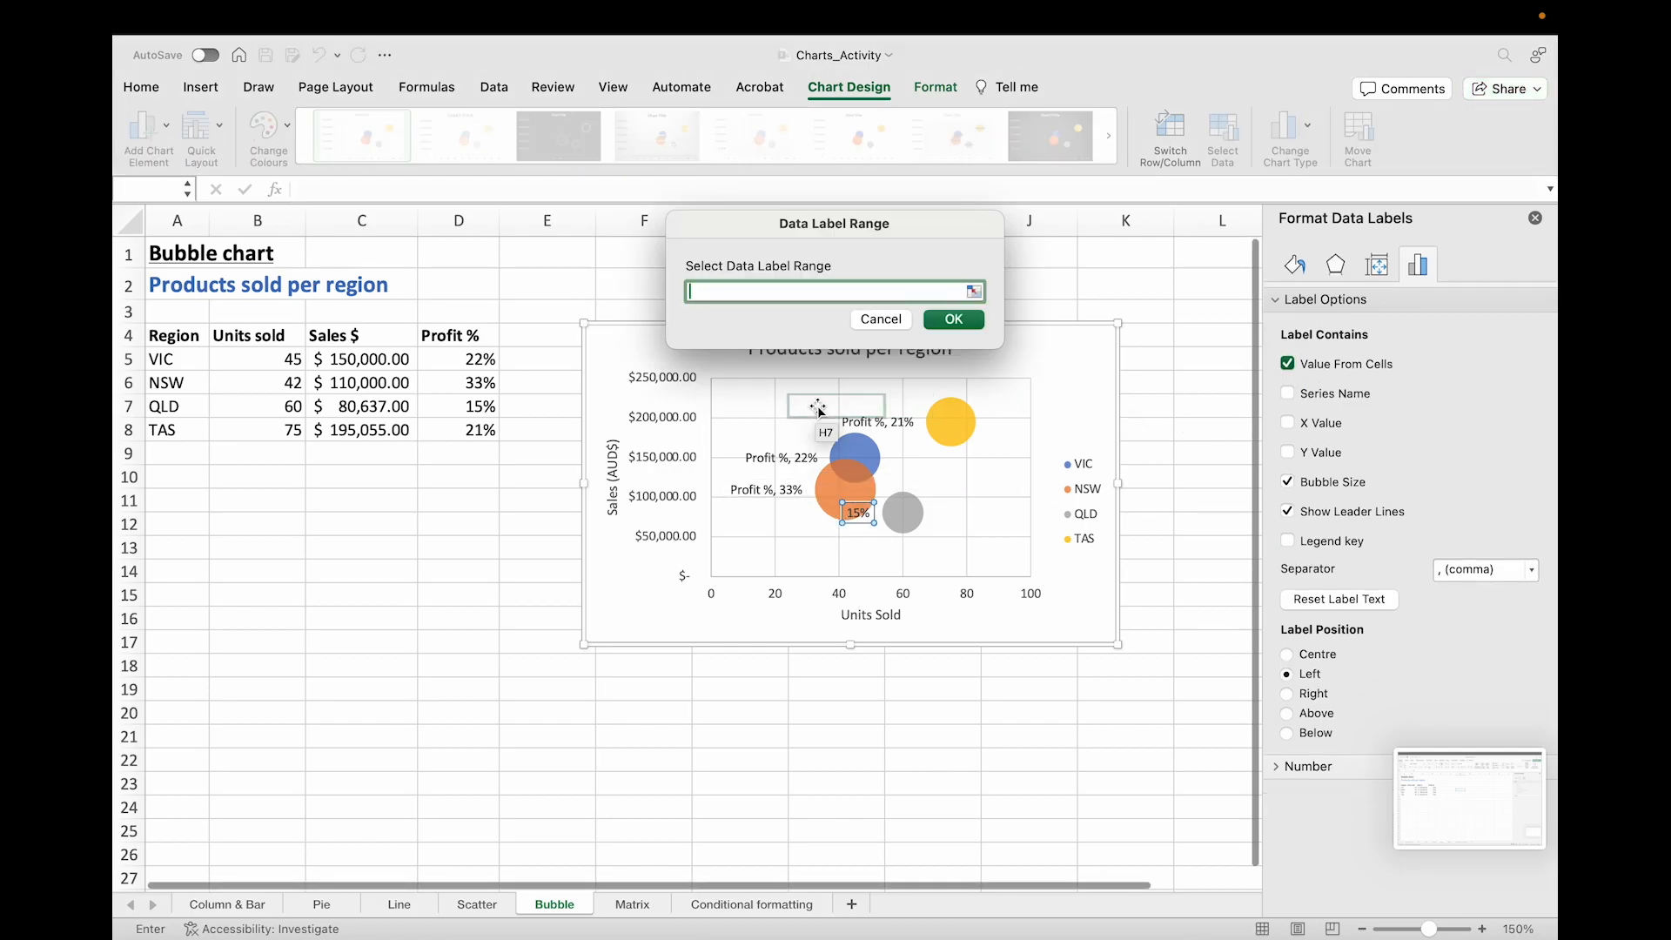
click(454, 337)
click(954, 320)
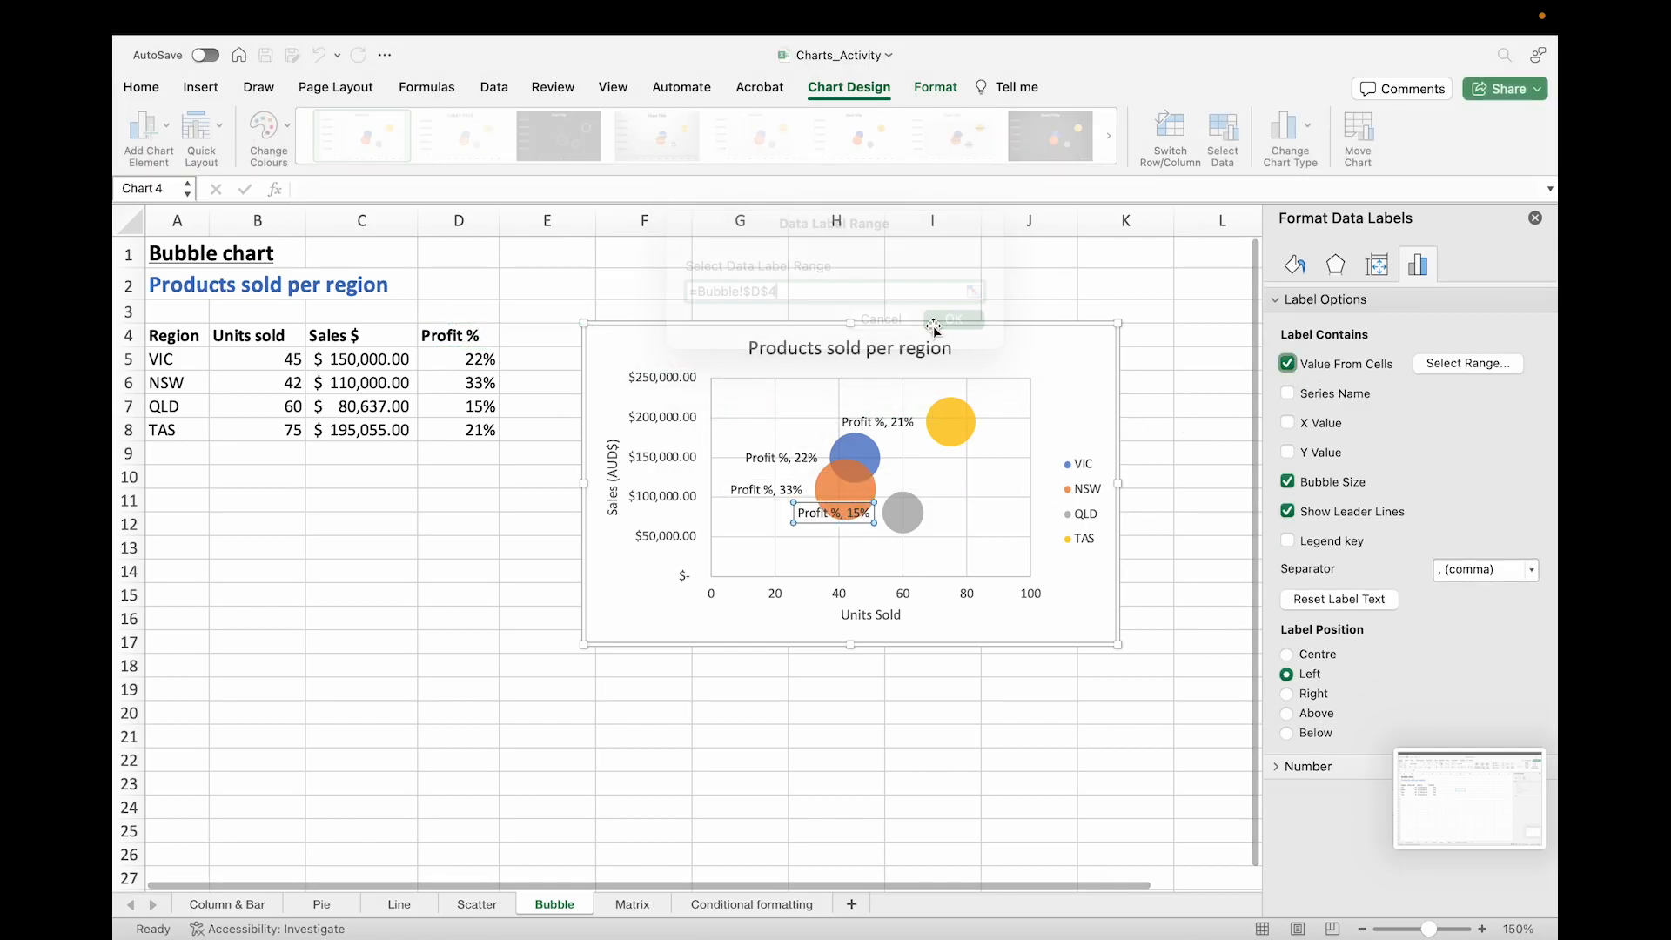
click(1185, 478)
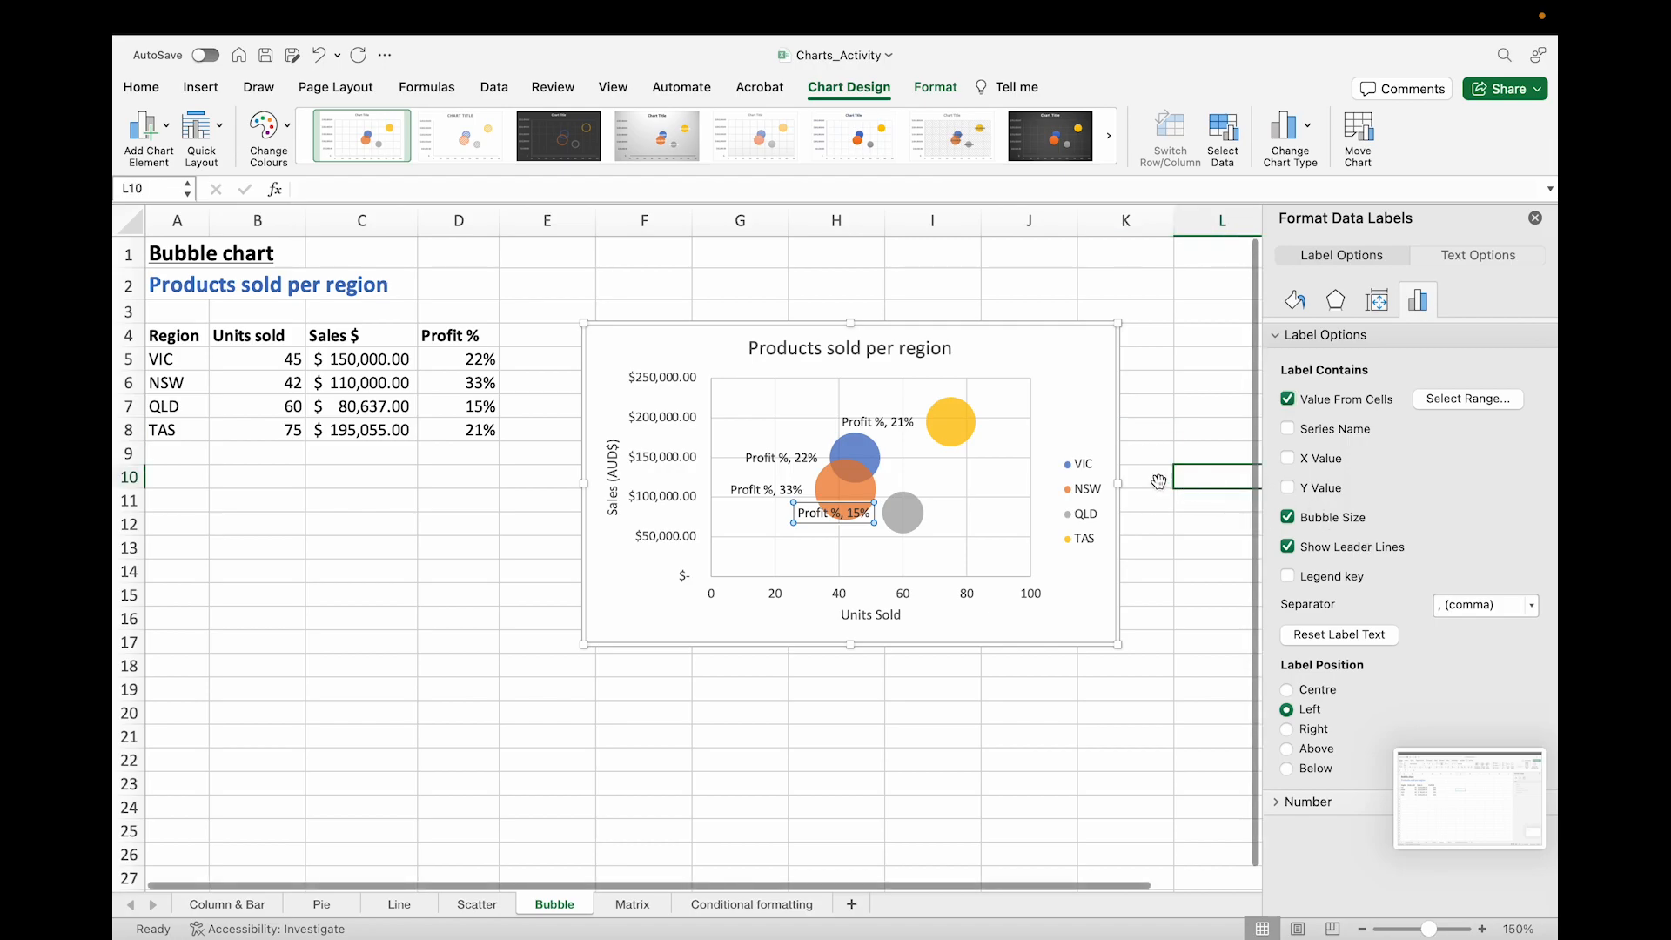